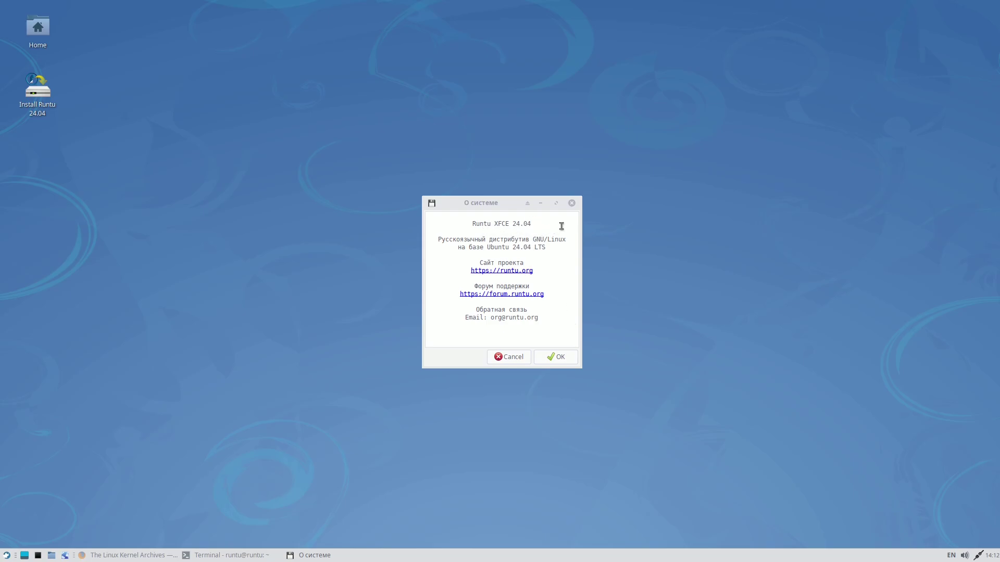
Step: Check the Runtu release and its Ubuntu base in the system information dialog, and close the dialog
left_click_drag(535, 224, 516, 224)
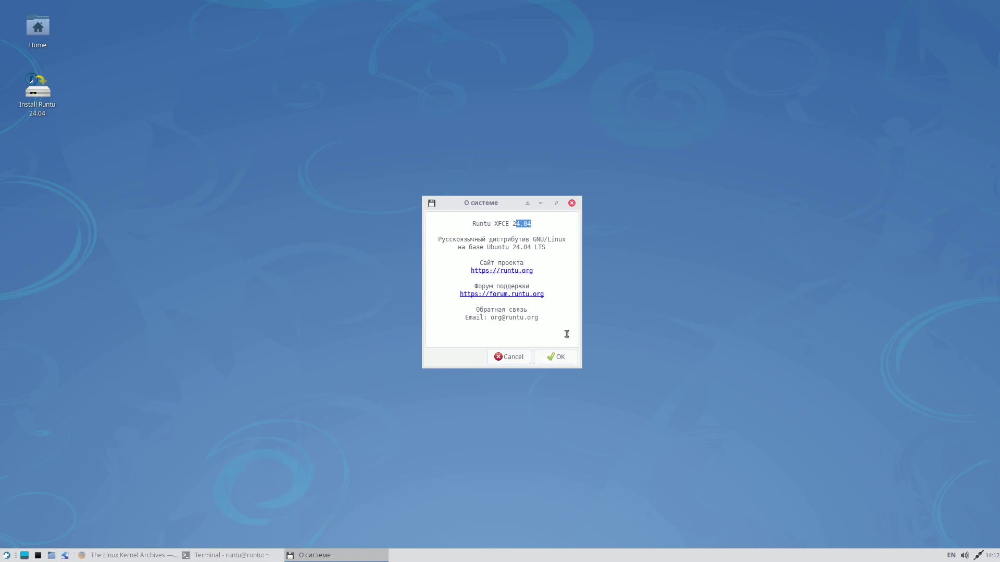
left_click(507, 228)
left_click_drag(576, 224, 531, 224)
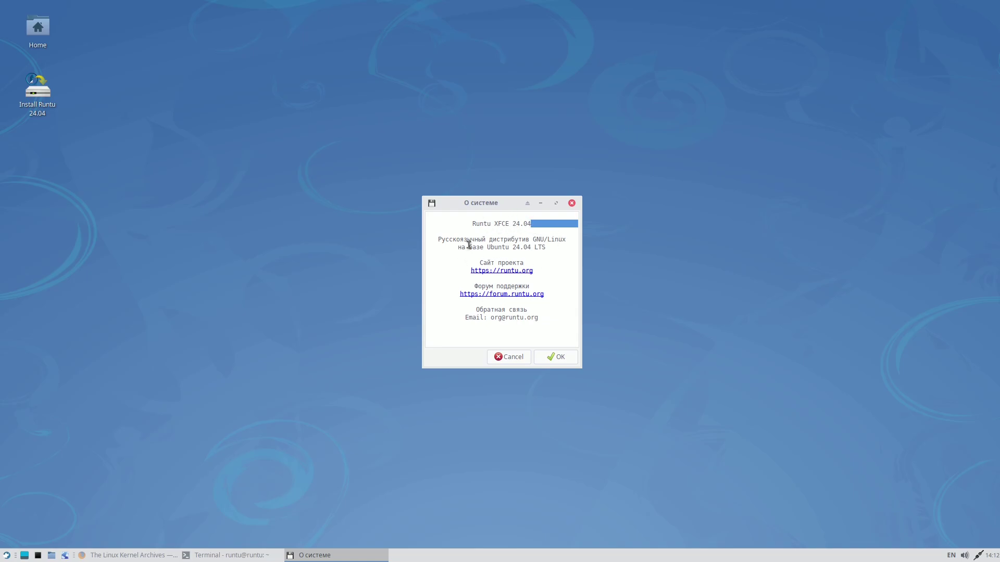
left_click_drag(469, 247, 538, 252)
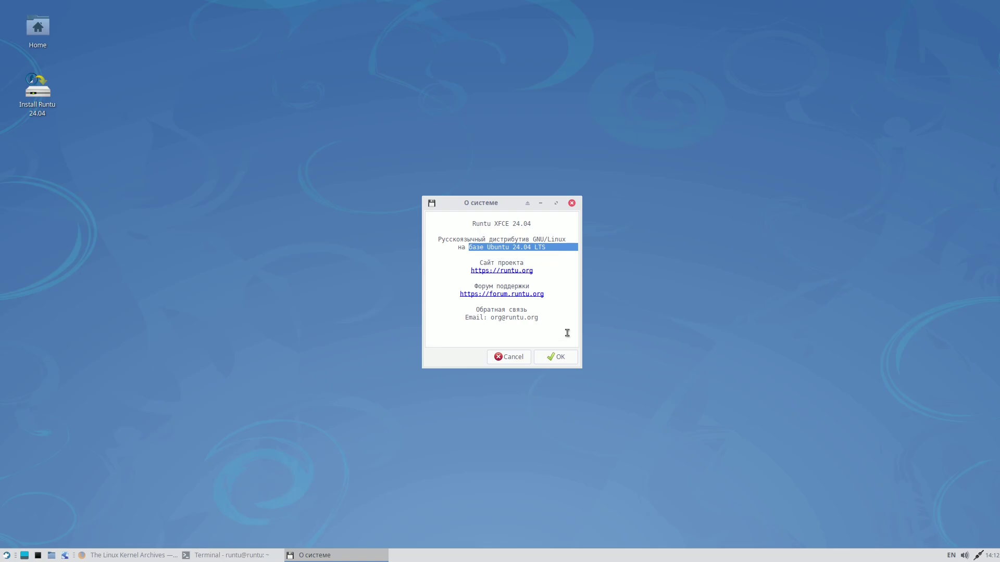
left_click(557, 357)
Step: Bring the terminal forward, open the maximized Task Manager over it and look through the running processes
left_click(248, 554)
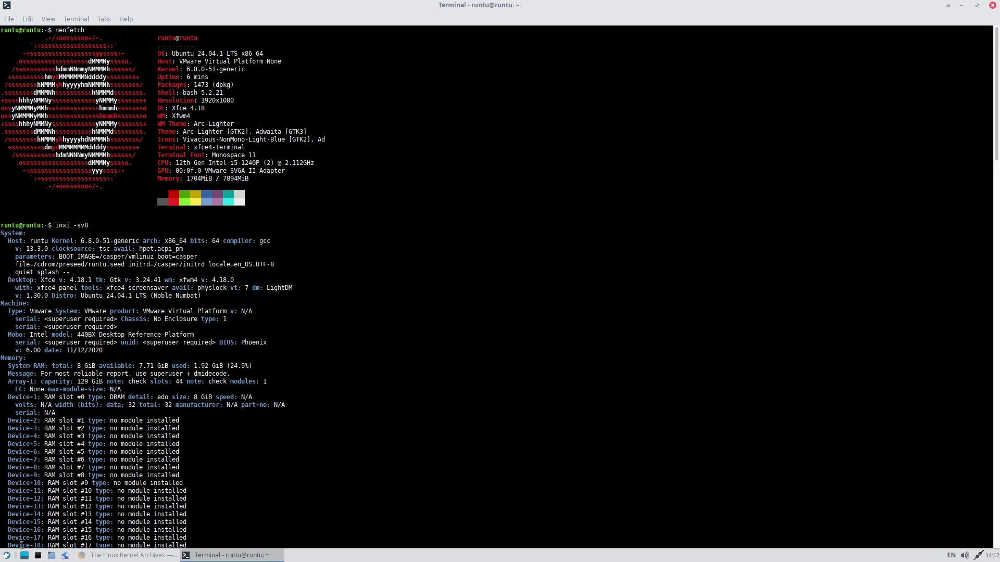
left_click(6, 555)
left_click(37, 471)
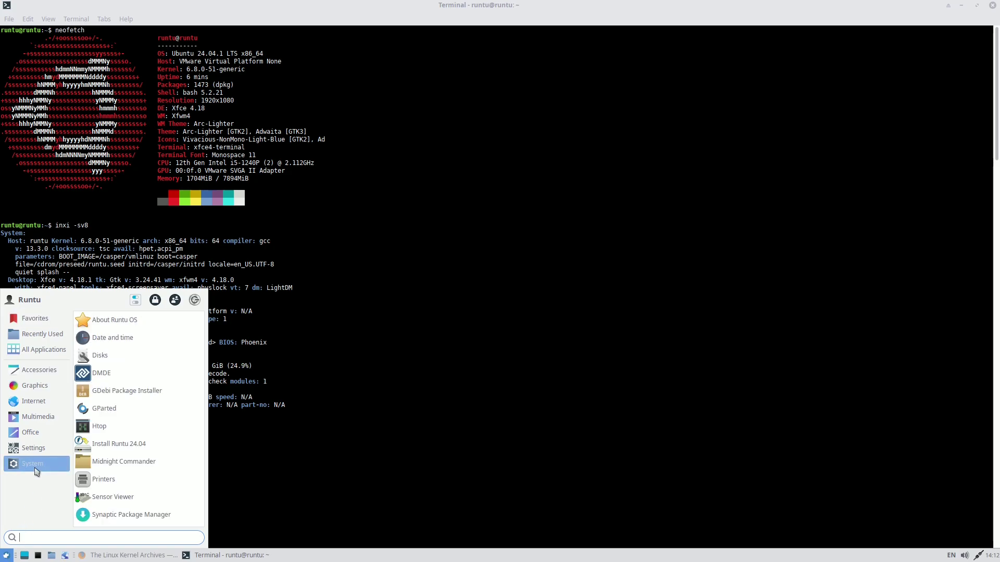
scroll(127, 425, "down", 3)
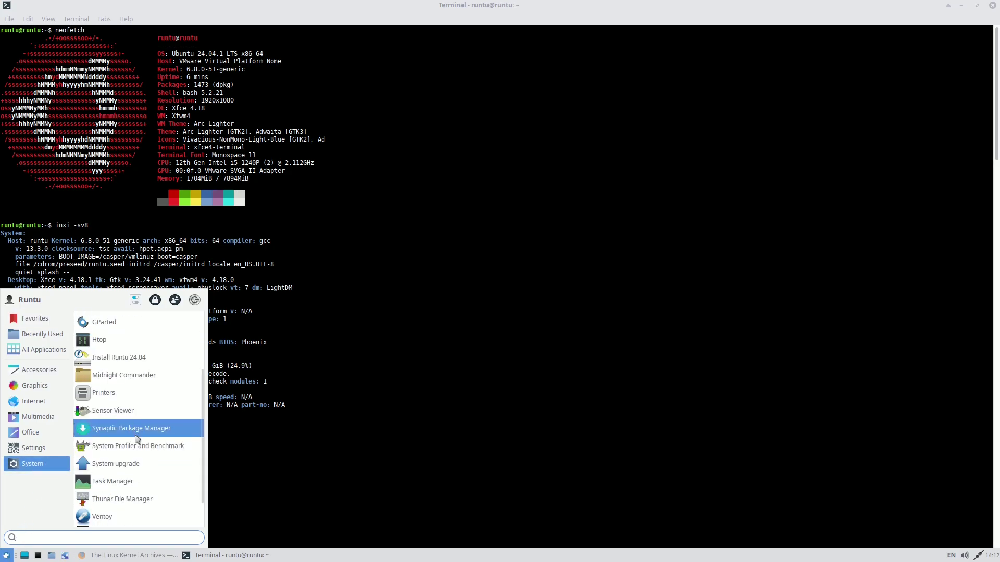
left_click(133, 478)
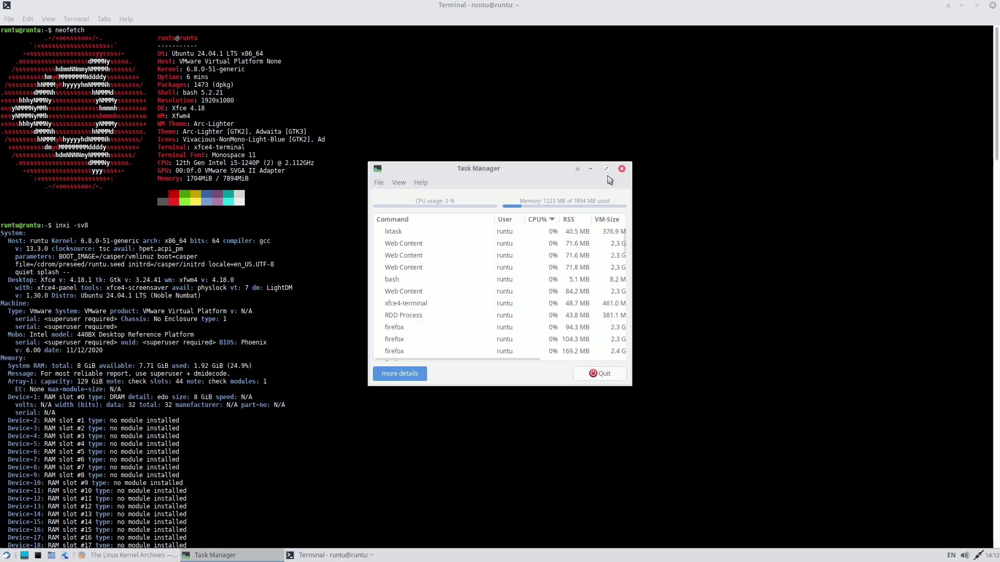
left_click(606, 170)
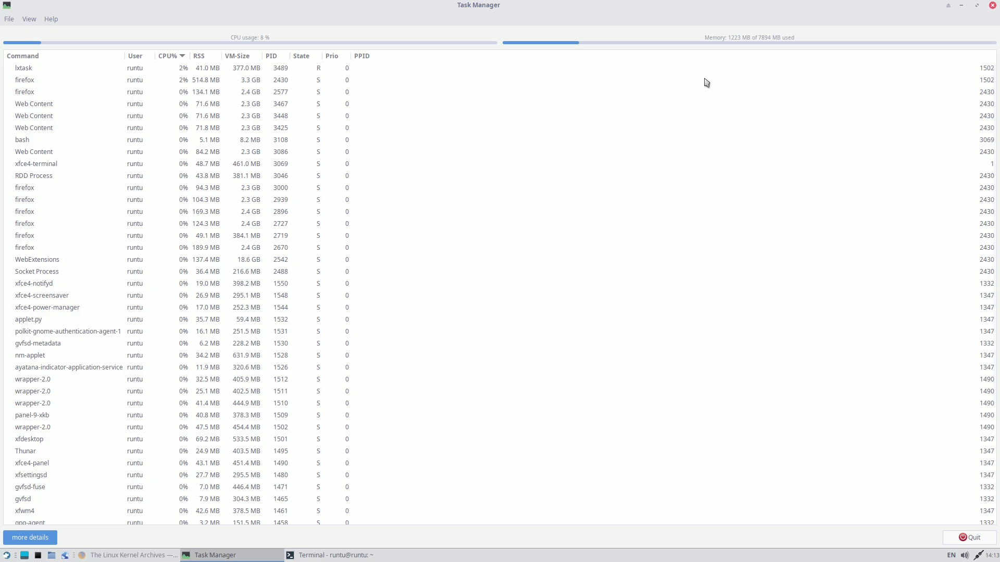
scroll(387, 250, "down", 5)
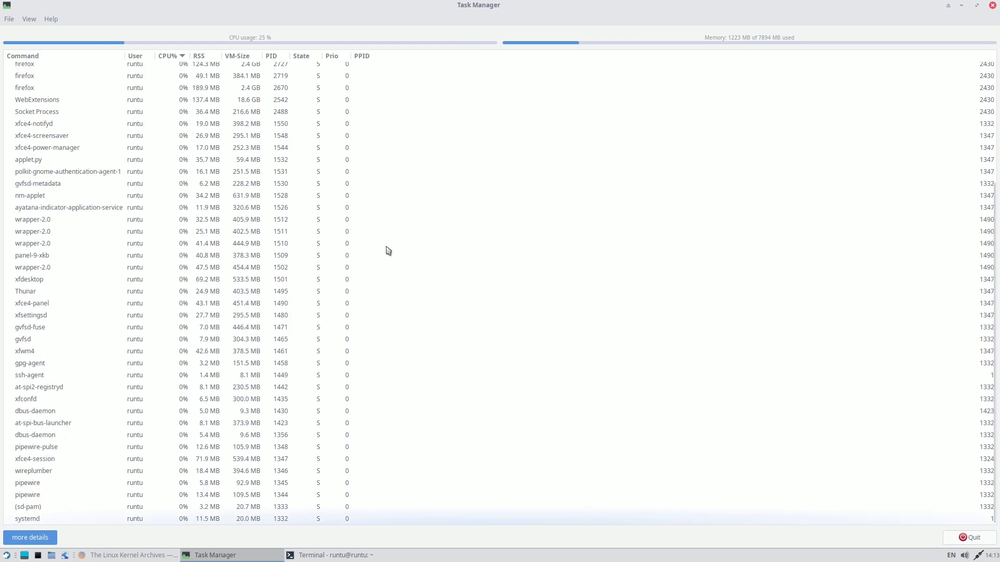
scroll(387, 250, "up", 5)
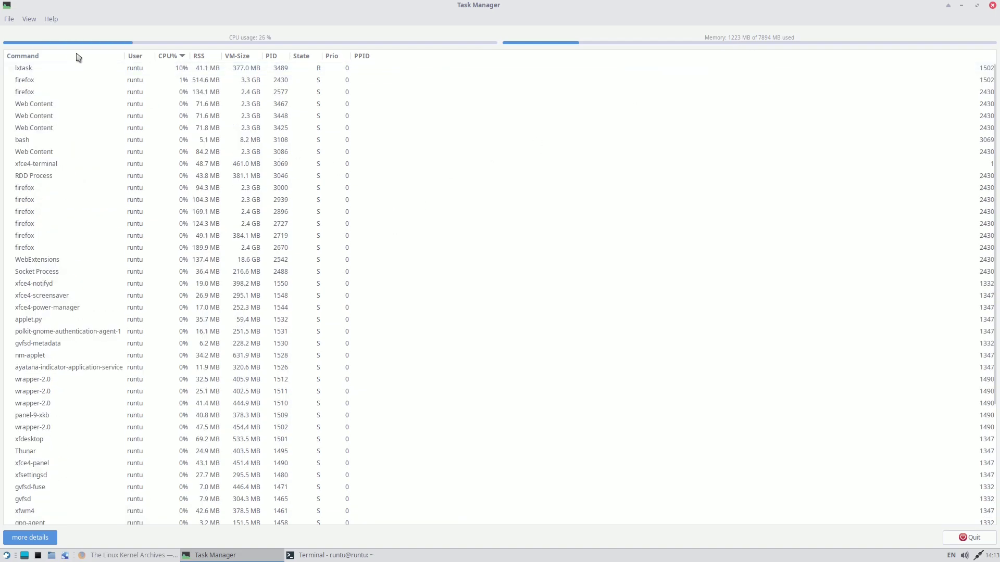
Step: Check the version of LXTask in its About dialog, and close the dialog
left_click(53, 20)
left_click(63, 33)
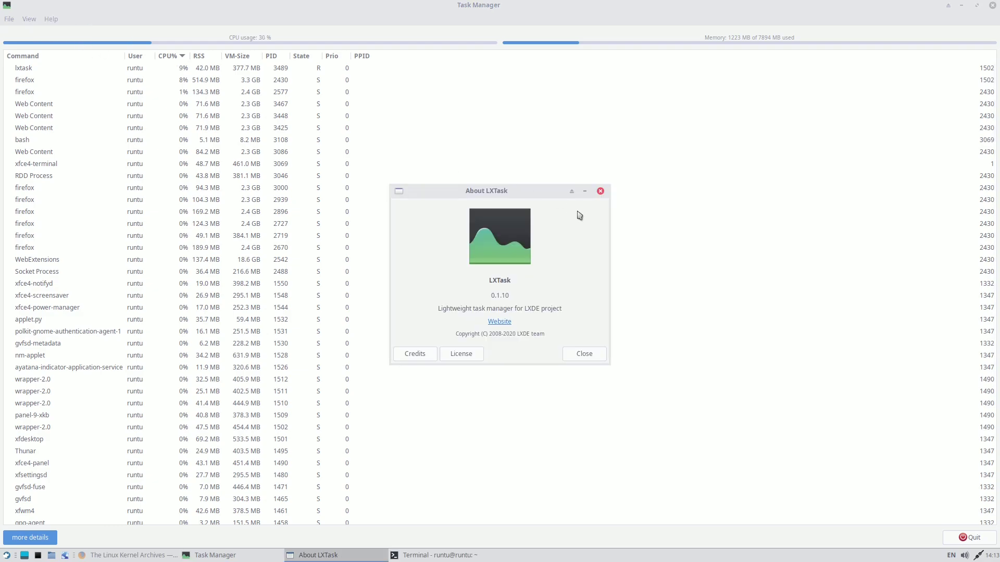
left_click_drag(516, 295, 488, 295)
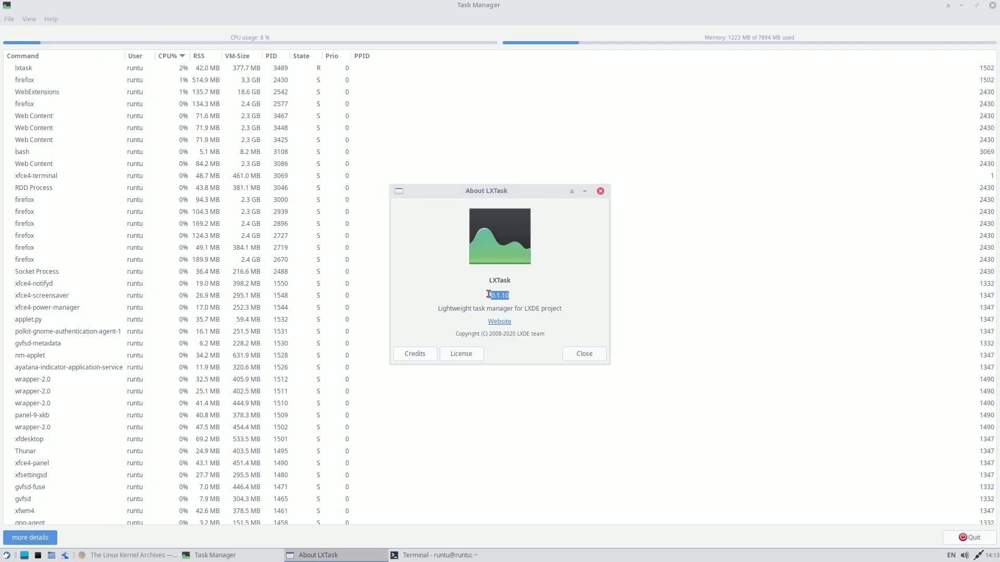
left_click(501, 296)
left_click(582, 354)
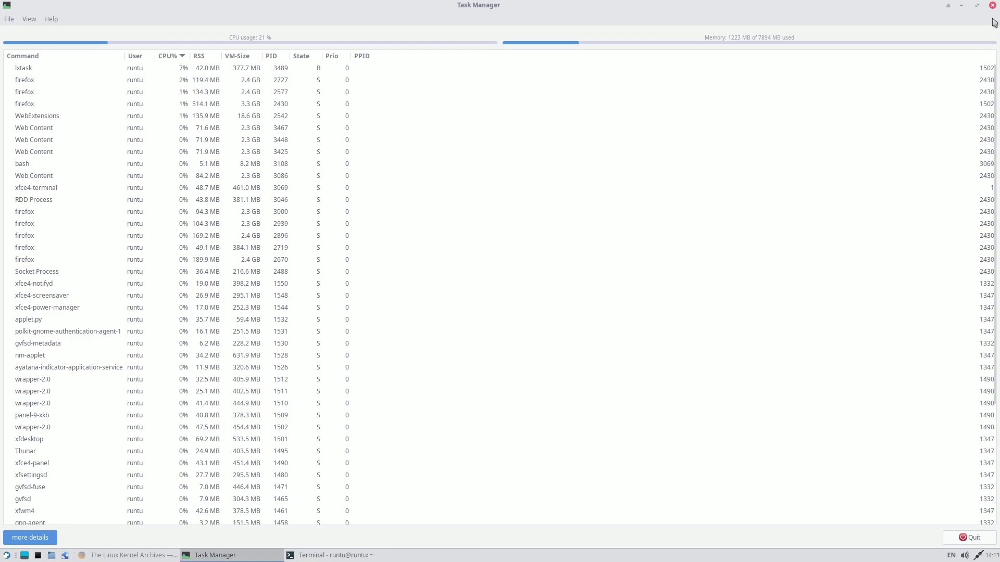
Step: Restore the Task Manager to a small window in the desktop's upper-right corner and return to the terminal
left_click(977, 6)
left_click_drag(512, 175, 876, 13)
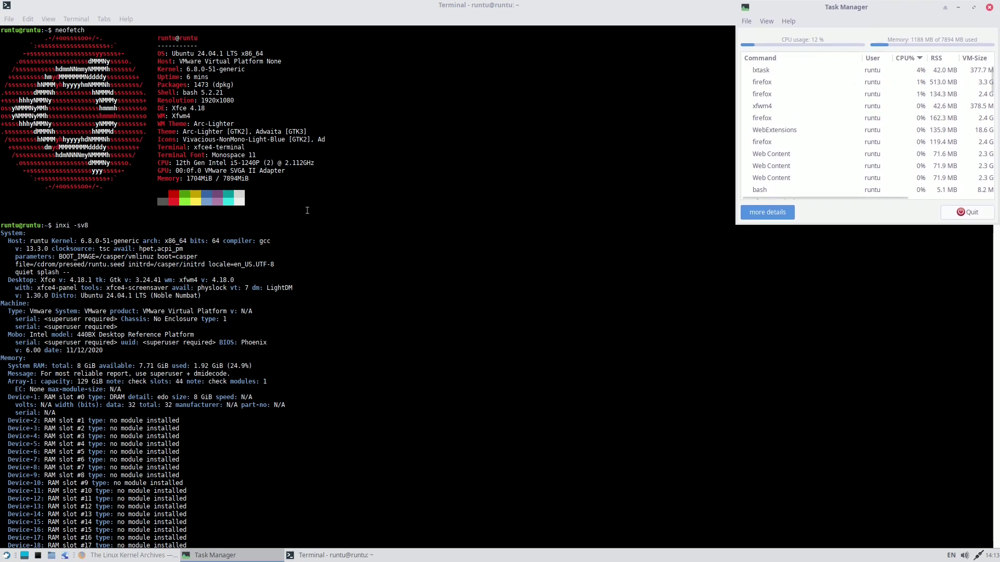
left_click(482, 143)
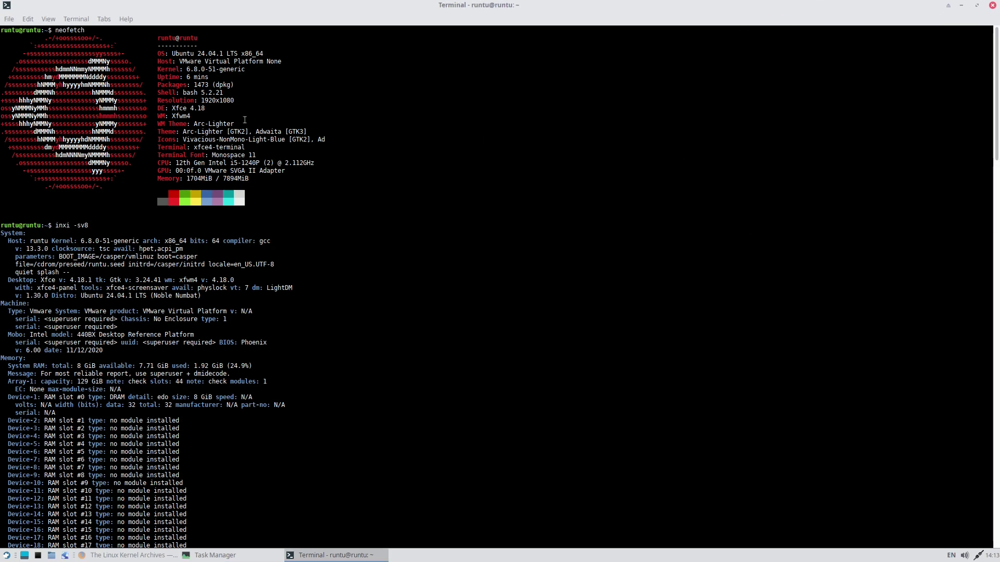
Step: Examine the operating system, host and kernel lines of the neofetch output
left_click_drag(154, 52, 284, 53)
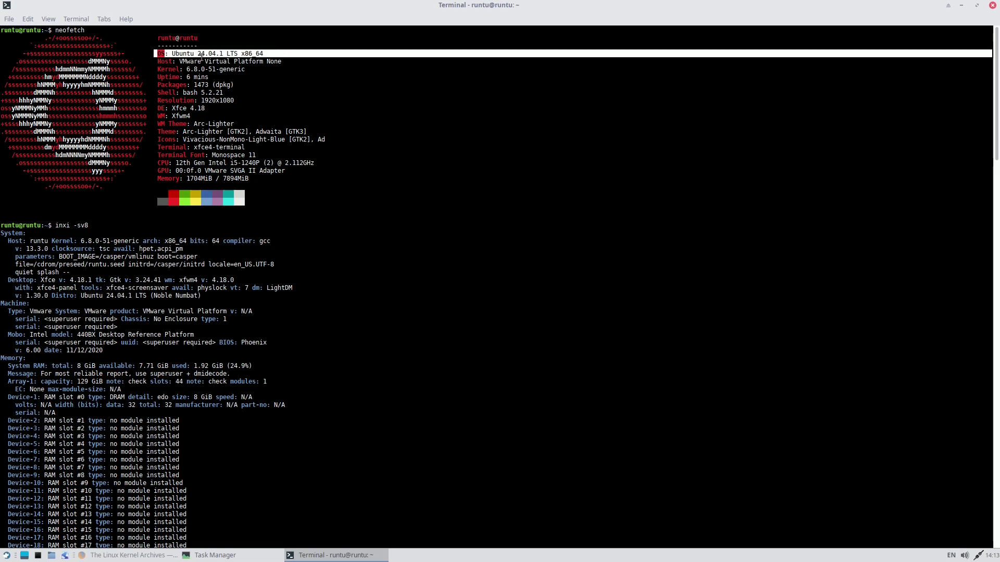
left_click(219, 56)
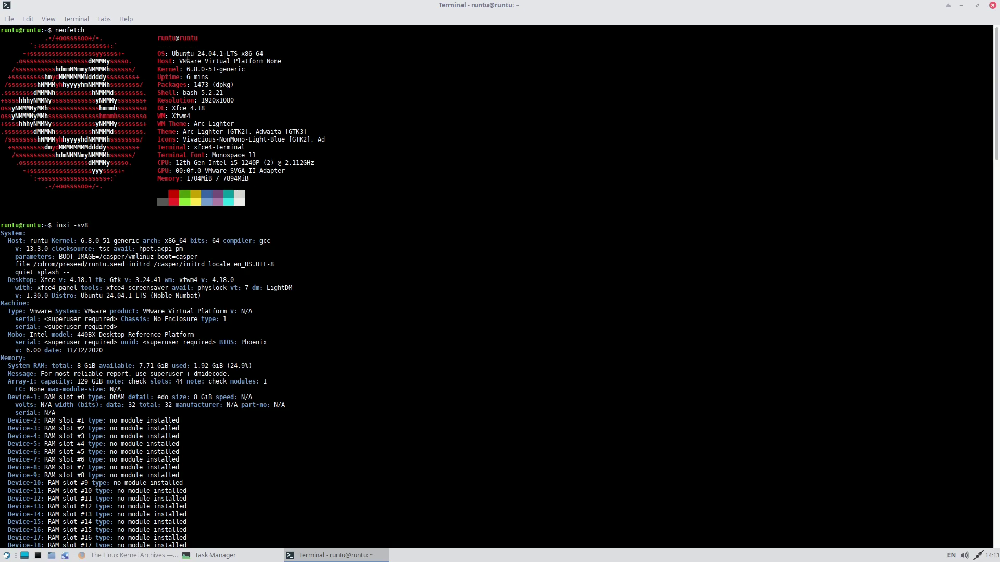
left_click_drag(173, 54, 195, 54)
mouse_move(264, 54)
left_mouse_down()
mouse_move(169, 54)
mouse_move(245, 54)
left_mouse_up()
left_click(196, 68)
left_click(186, 72)
left_click_drag(174, 61, 278, 61)
left_click(183, 69)
left_click_drag(184, 69, 243, 69)
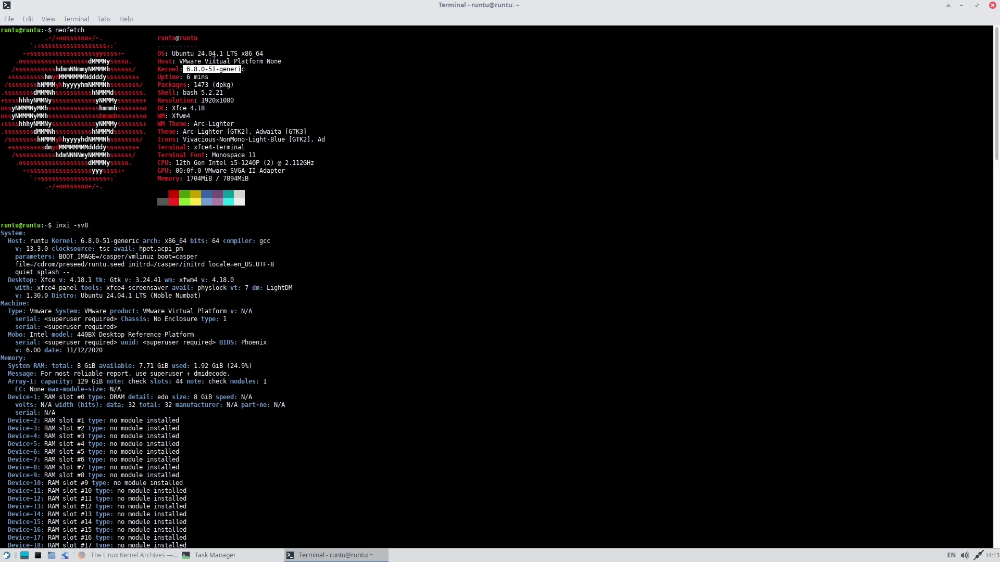
left_click(216, 69)
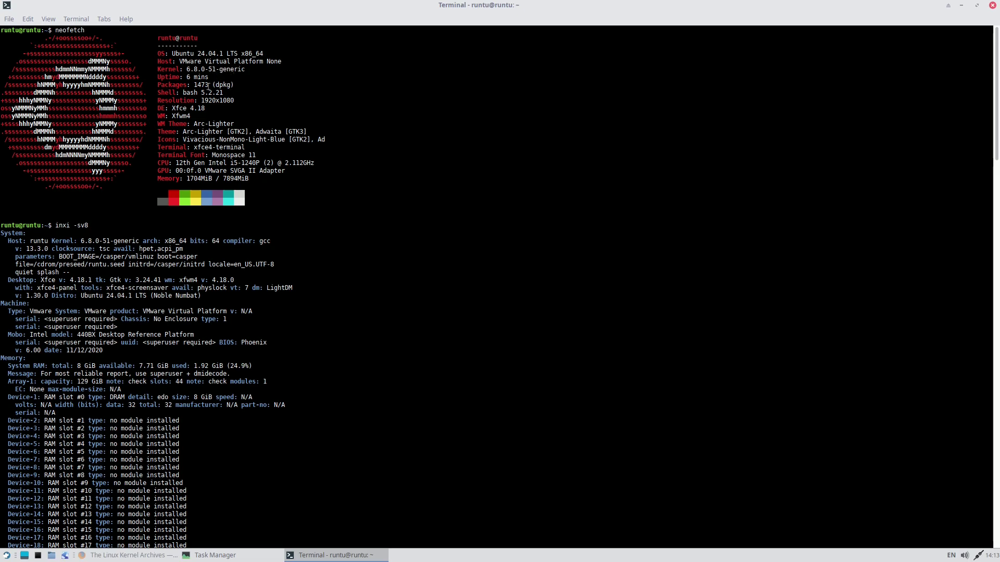
Step: Examine the package, shell and resolution lines of the neofetch output
left_click_drag(158, 85, 220, 81)
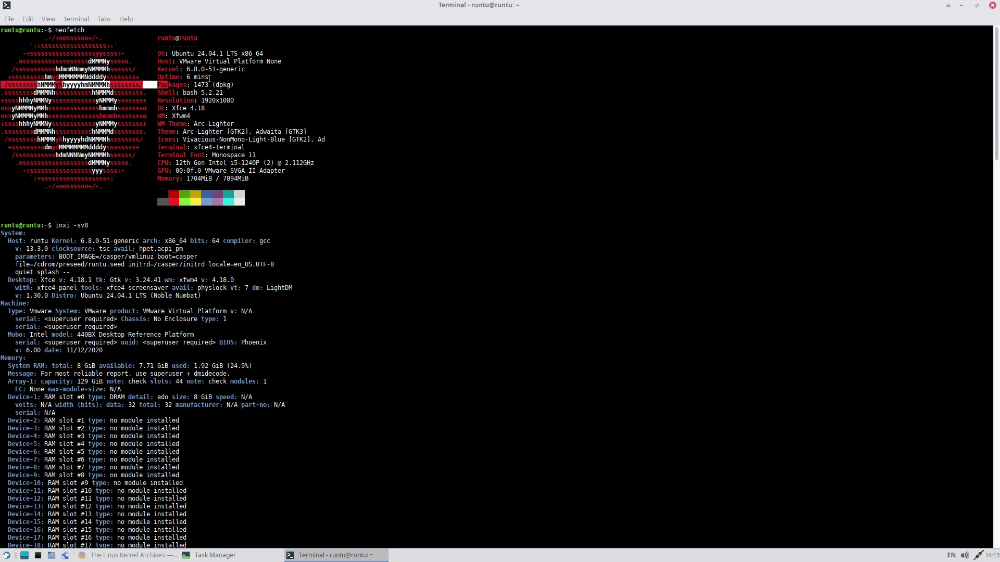
left_click(194, 69)
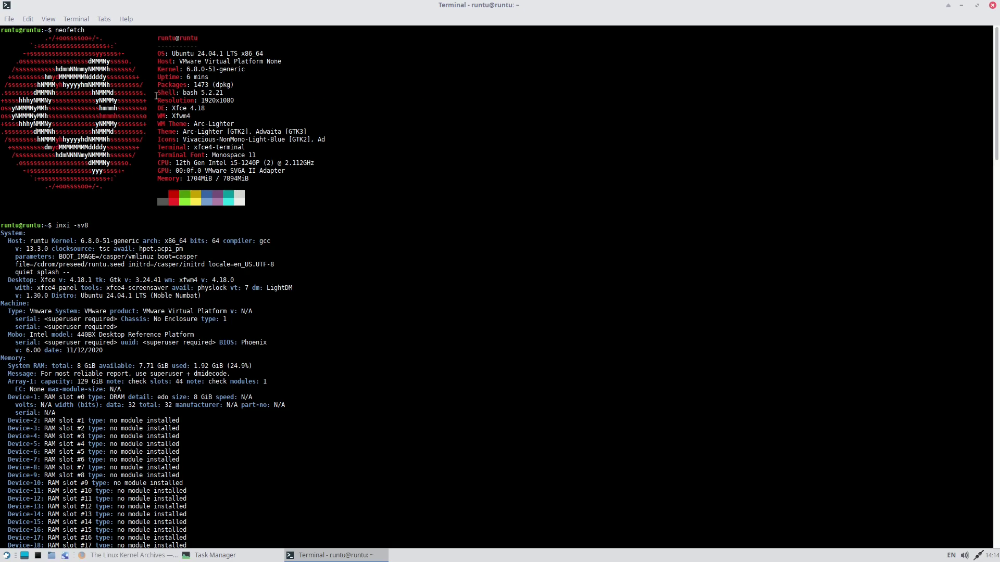
left_click_drag(155, 89, 237, 84)
left_click(245, 93)
left_click_drag(154, 98, 236, 100)
left_click(198, 102)
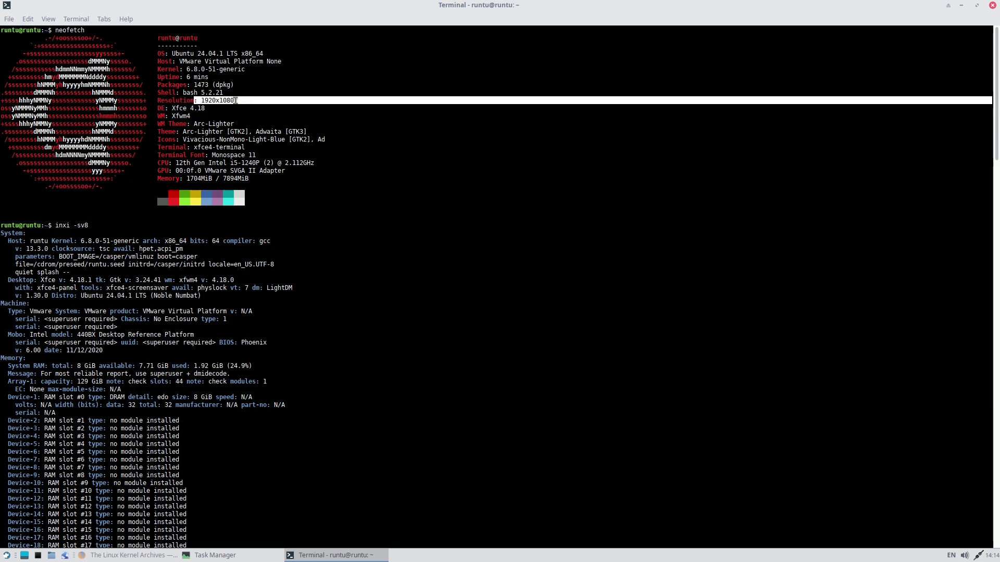
Step: Examine the desktop environment, window manager, theme, terminal, CPU and memory lines of the neofetch output
left_click(248, 105)
left_click_drag(165, 107, 239, 125)
left_click(248, 109)
left_click(204, 123)
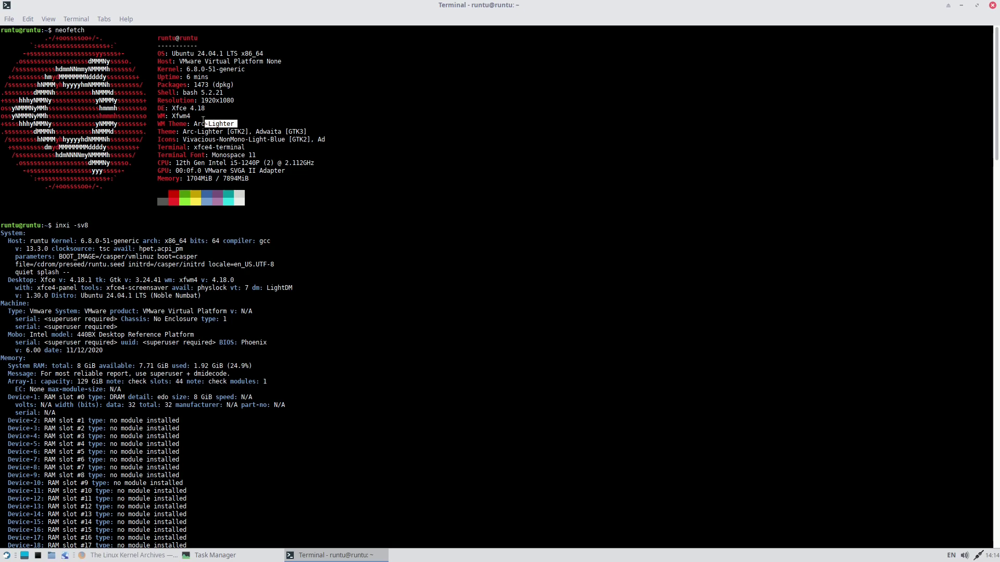
left_click_drag(180, 132, 220, 144)
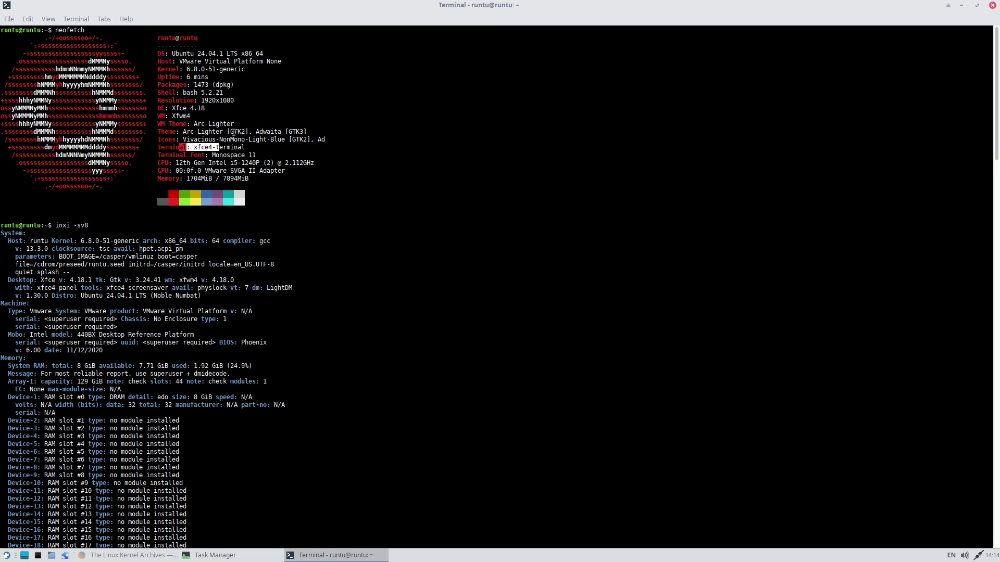
left_click_drag(175, 163, 257, 163)
left_click_drag(165, 178, 250, 179)
Step: Examine the inxi -sv8 command and the host, kernel and compiler entries in its System section
scroll(200, 217, "down", 5)
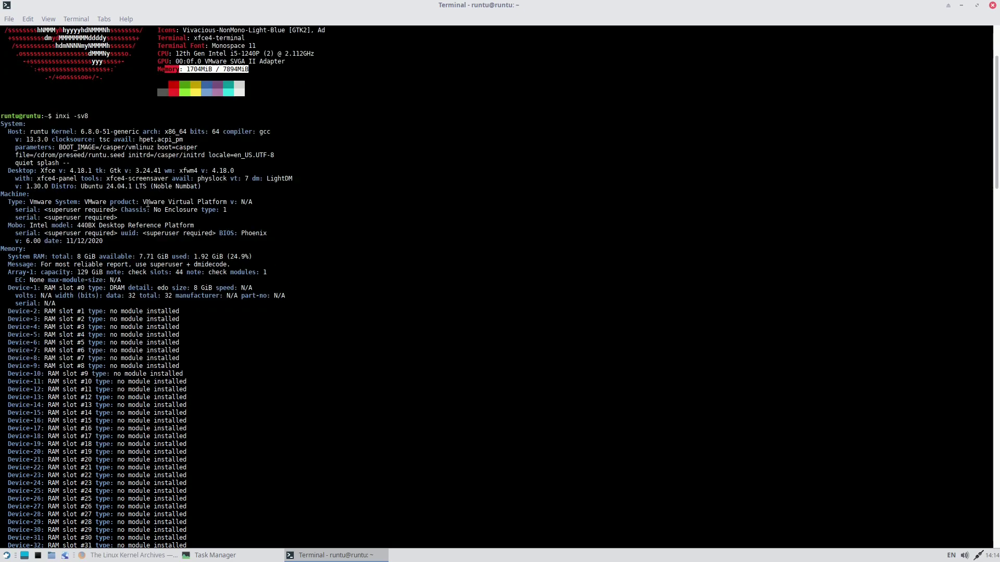
left_click_drag(48, 117, 90, 117)
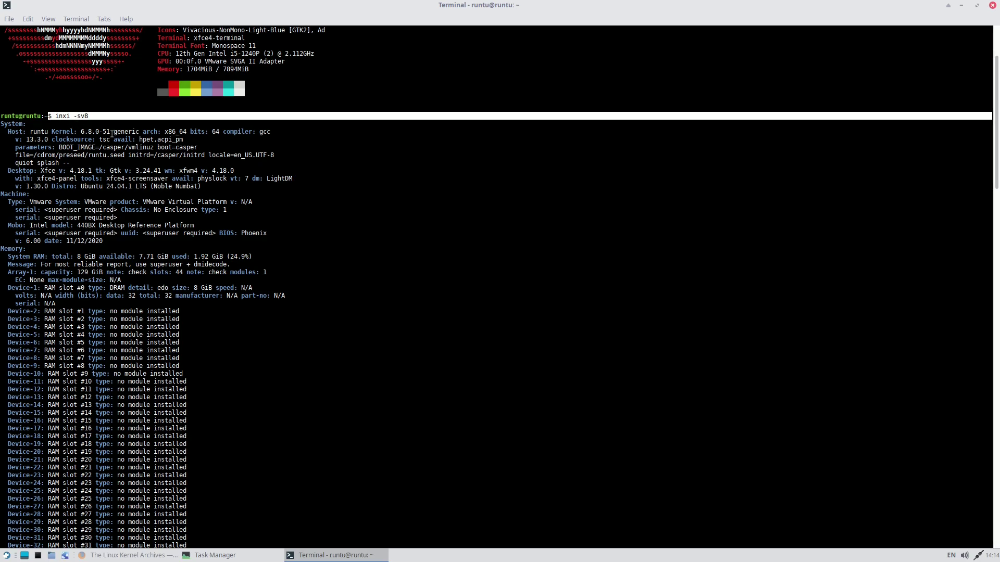
left_click_drag(2, 124, 41, 133)
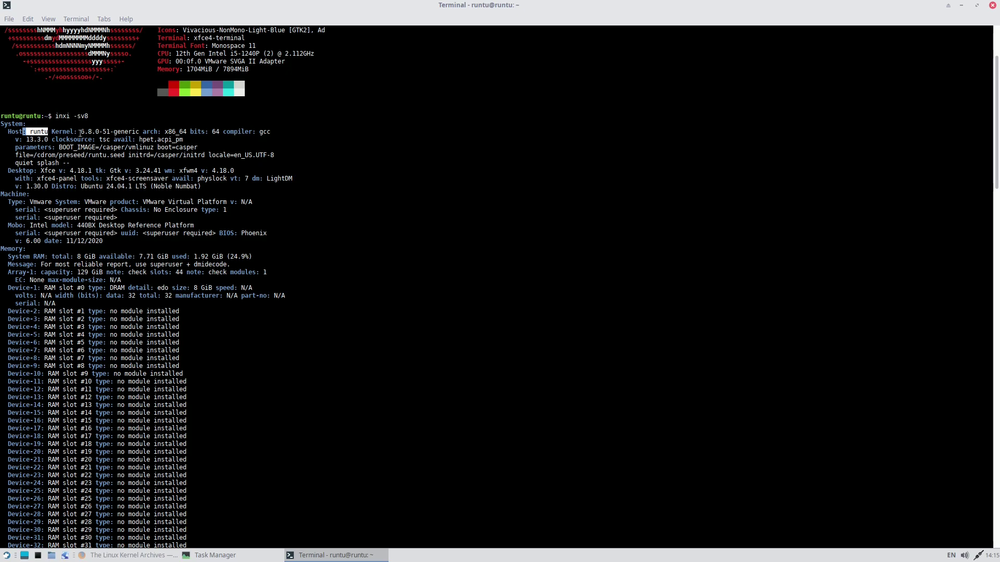
left_click_drag(52, 132, 102, 131)
left_click_drag(106, 131, 130, 130)
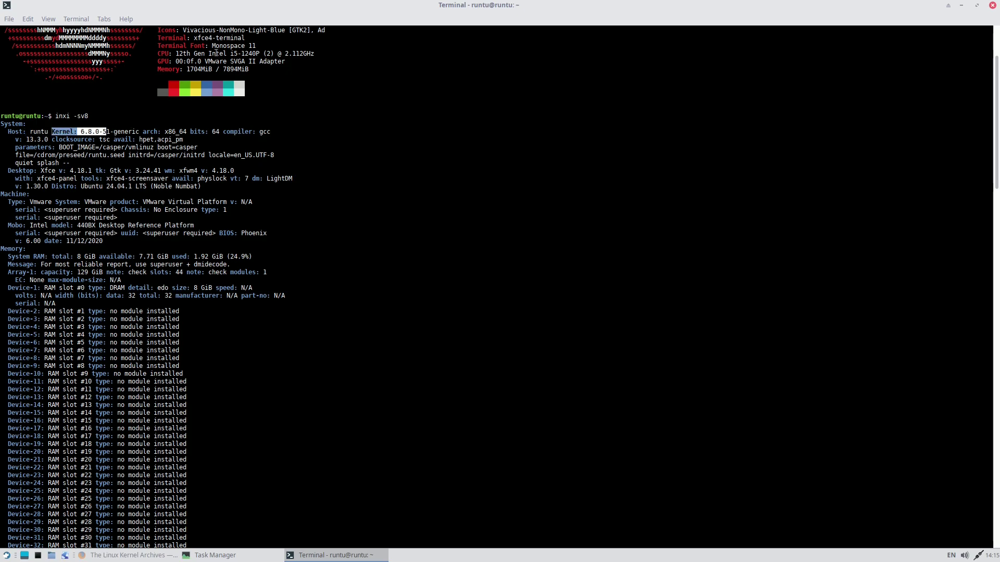
left_click_drag(223, 131, 50, 140)
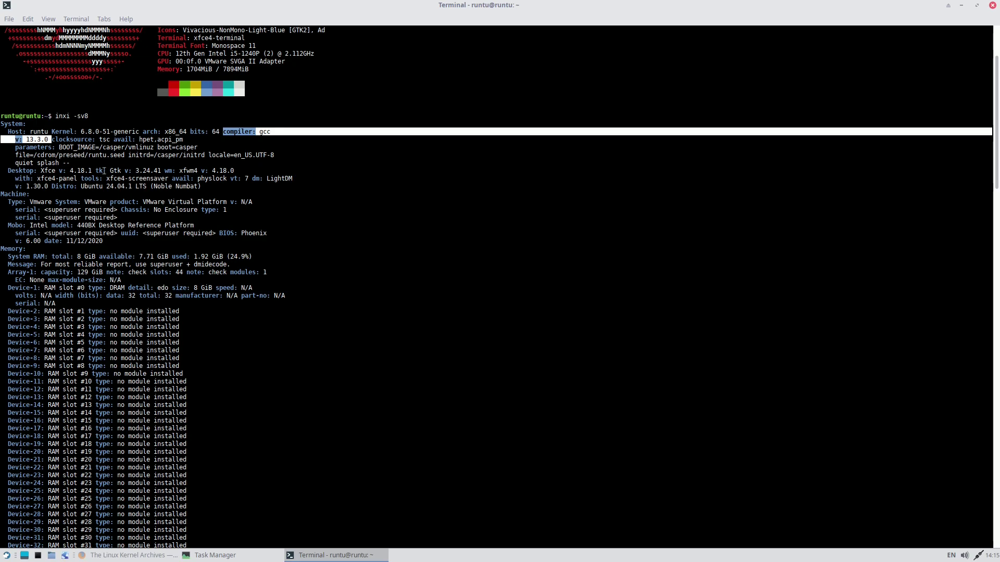
Step: Examine the desktop, toolkit, window manager, display manager and distro entries in the inxi System section
left_click_drag(7, 170, 97, 171)
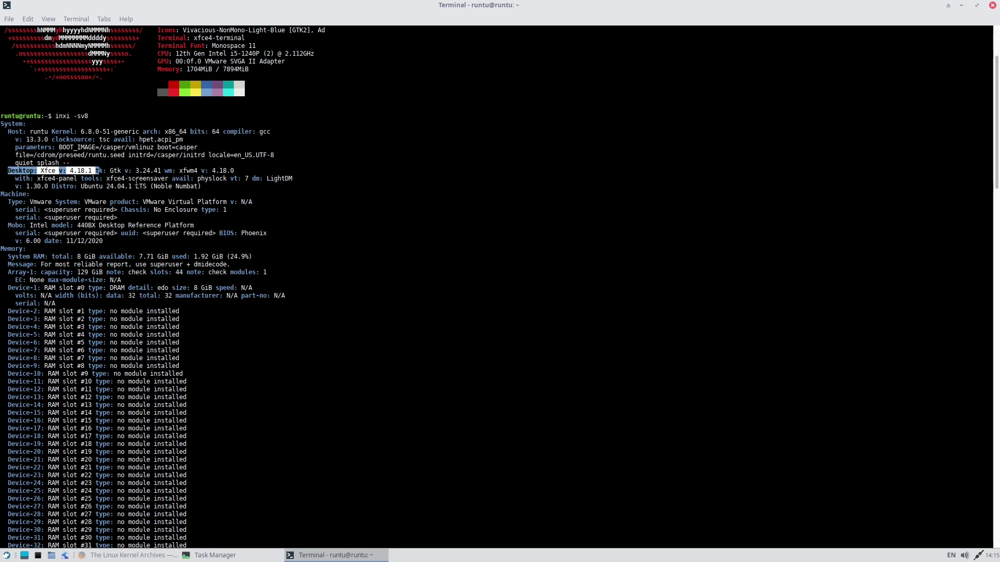
left_click_drag(107, 171, 165, 171)
left_click(218, 172)
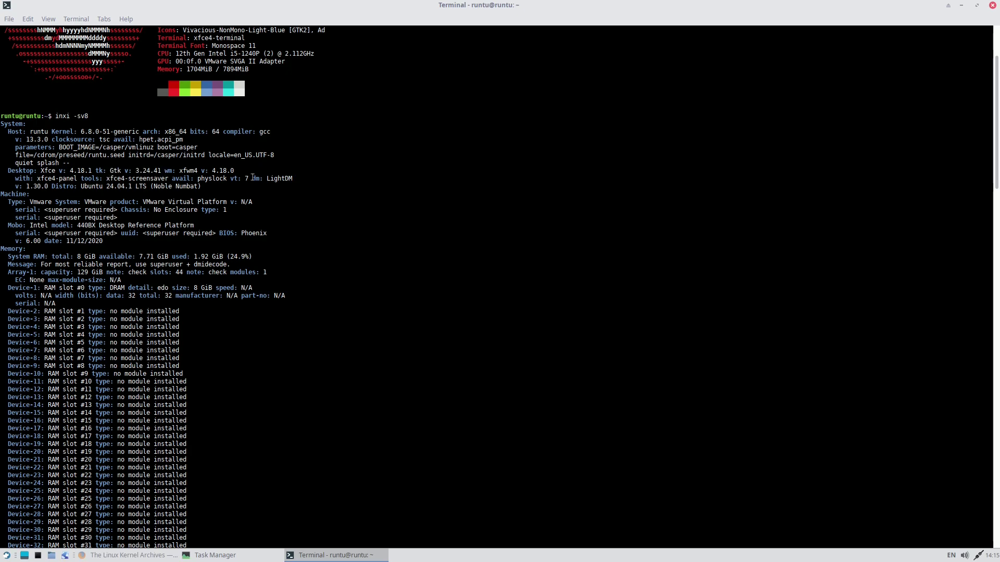
left_click_drag(176, 174, 232, 166)
left_click(225, 200)
left_click_drag(266, 179, 199, 189)
left_click(57, 188)
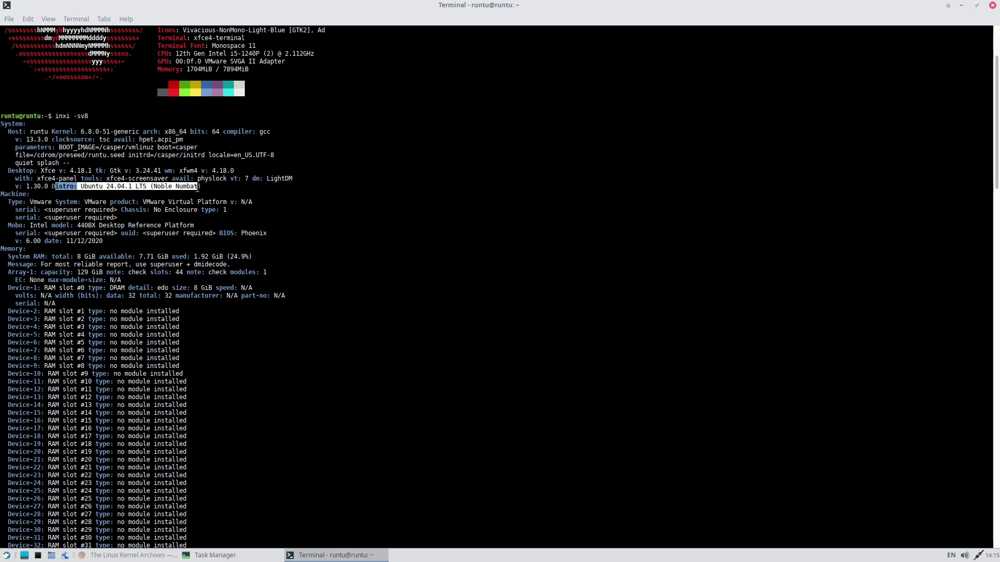
double_click(141, 187)
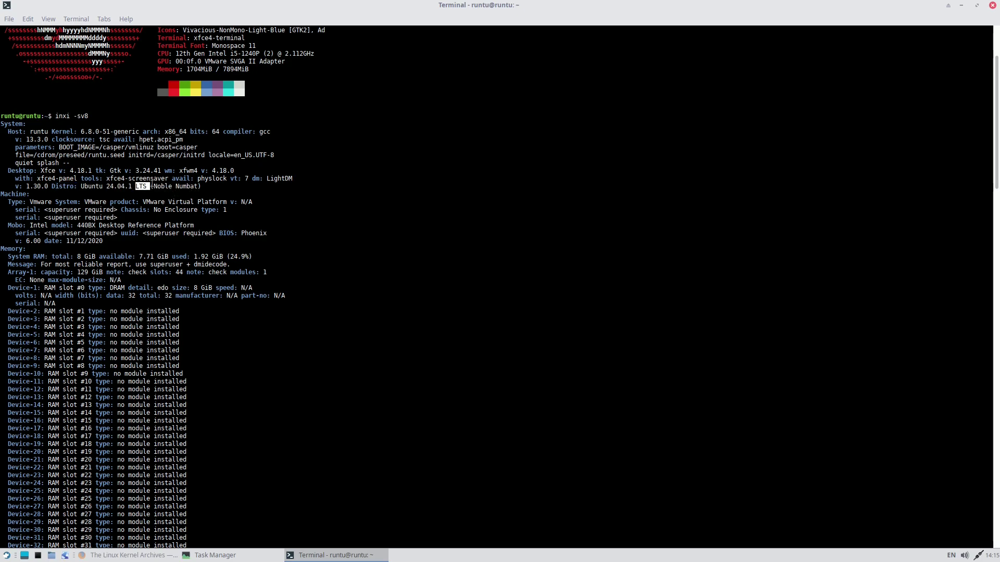
left_click_drag(199, 187, 132, 187)
Step: Examine the system RAM and used memory entries in the inxi Memory section, including the list of RAM slots
left_click_drag(15, 255, 218, 257)
left_click(75, 260)
scroll(176, 198, "down", 4)
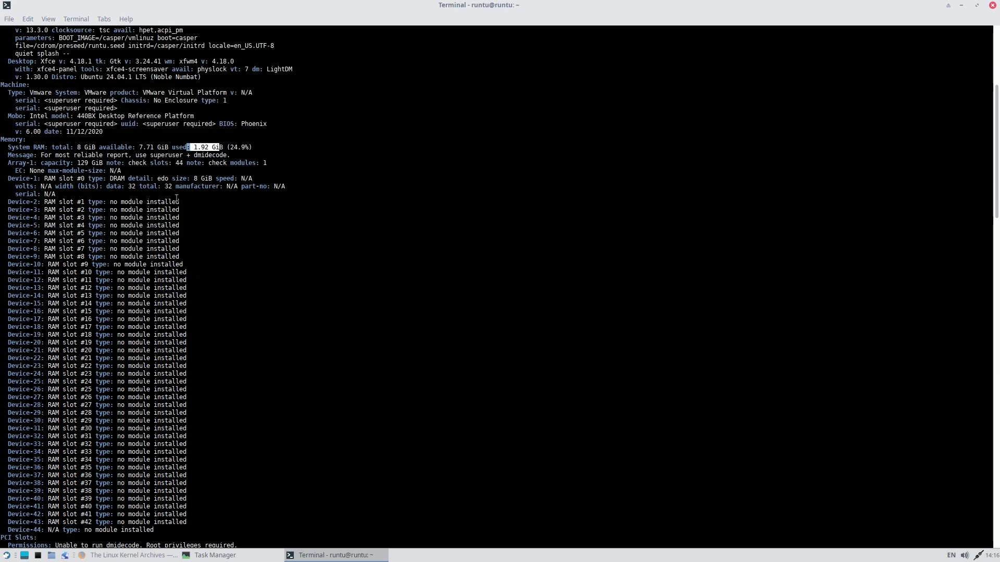
scroll(133, 246, "down", 3)
scroll(134, 246, "down", 9)
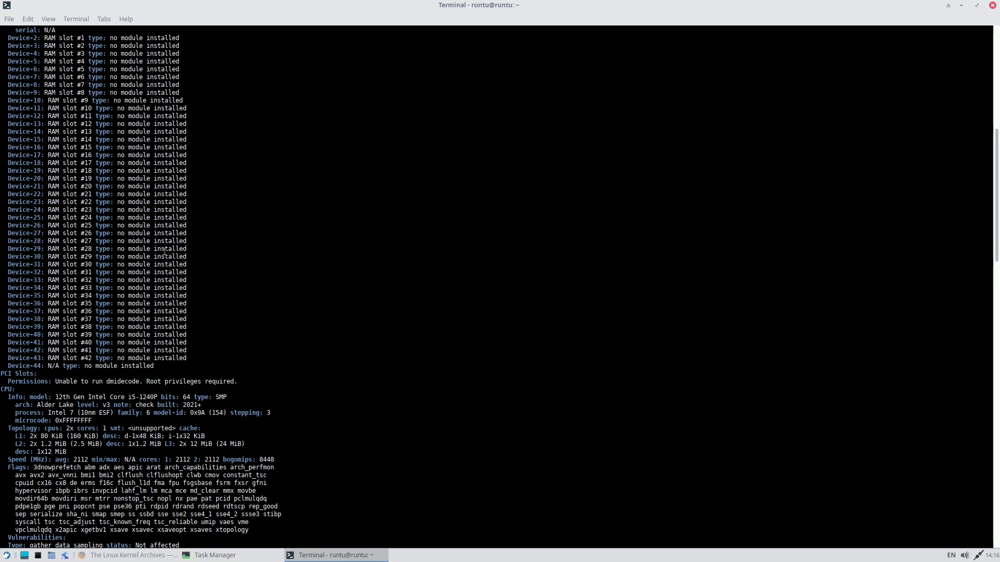
Step: Examine the CPU model, flags and vulnerability entries in the inxi CPU section
scroll(165, 251, "down", 5)
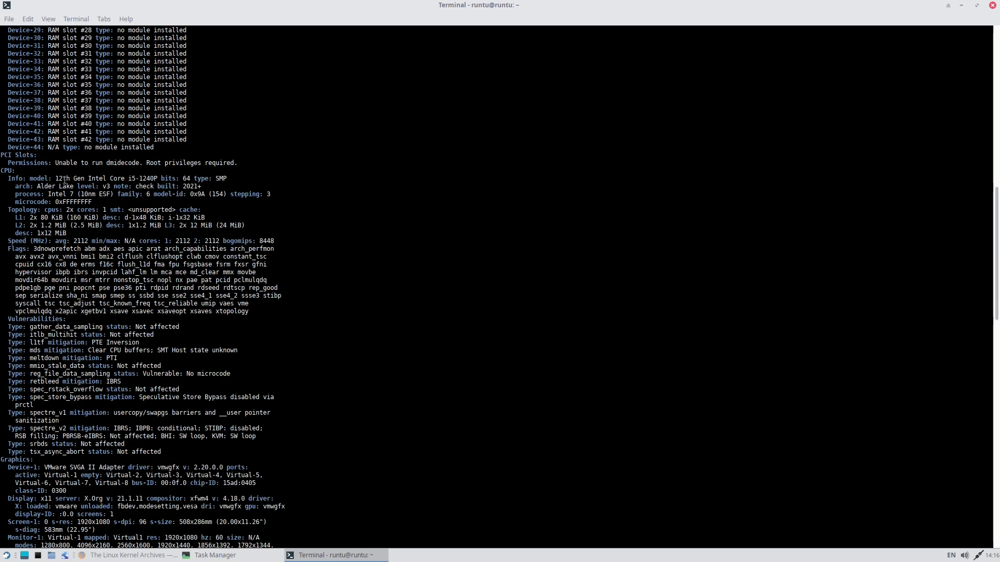
left_click_drag(52, 179, 157, 179)
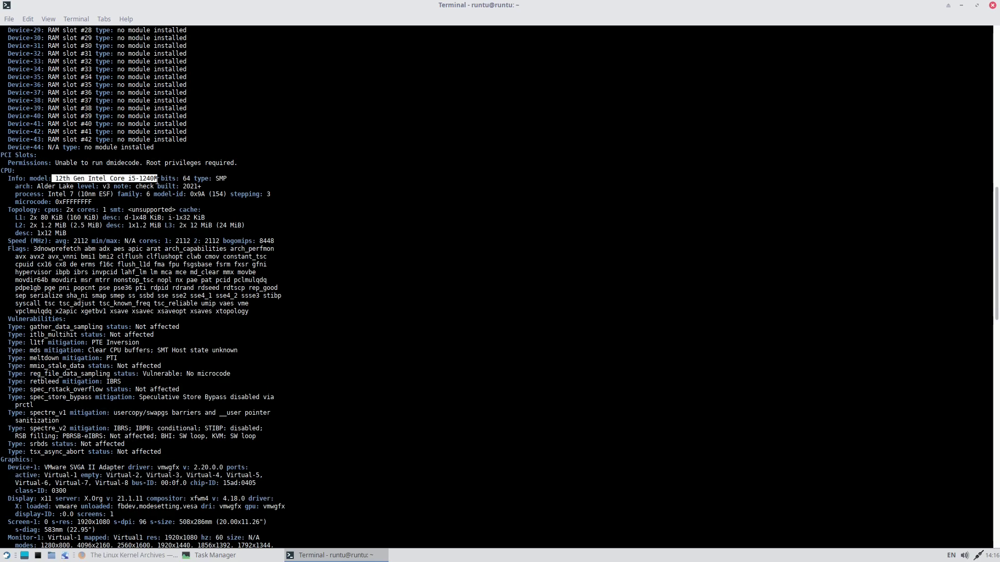
scroll(183, 271, "down", 7)
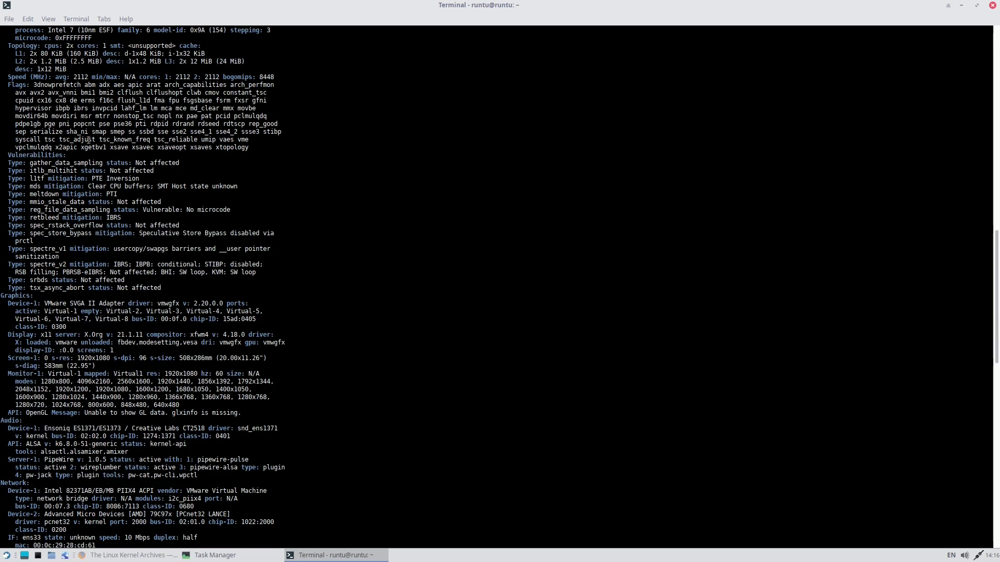
left_click_drag(51, 125, 168, 249)
scroll(196, 185, "down", 5)
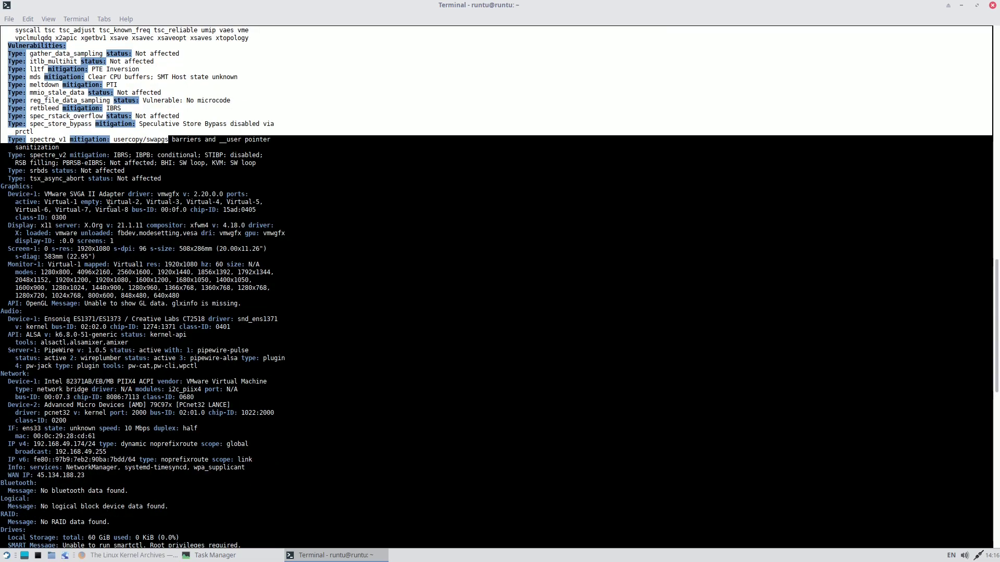
Step: Examine the graphics device, display server and monitor resolution entries in the inxi Graphics section
triple_click(5, 186)
left_click_drag(157, 202, 185, 194)
left_click(197, 207)
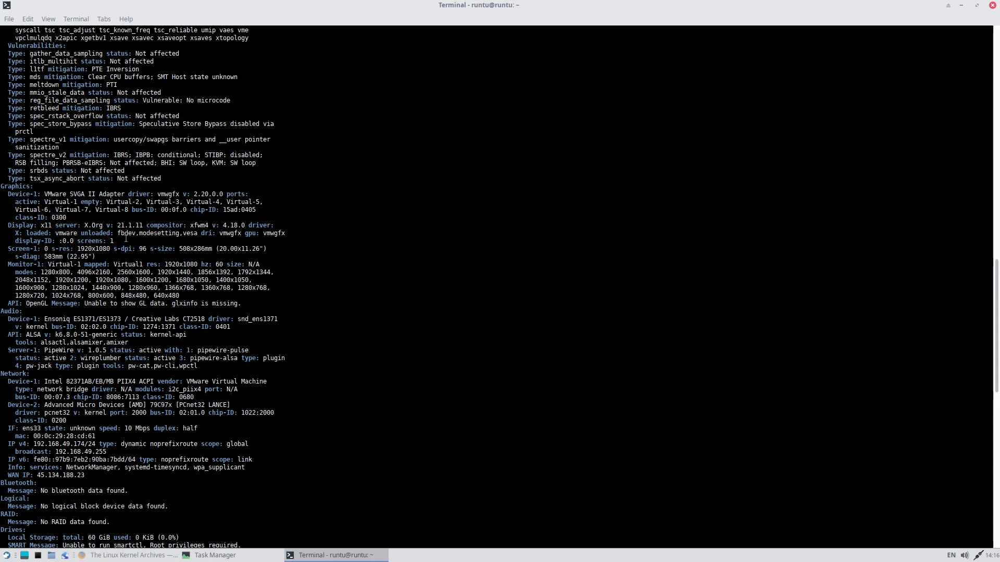
left_click_drag(11, 226, 231, 225)
left_click(209, 221)
scroll(237, 224, "down", 2)
left_click_drag(47, 223, 198, 210)
scroll(189, 209, "down", 2)
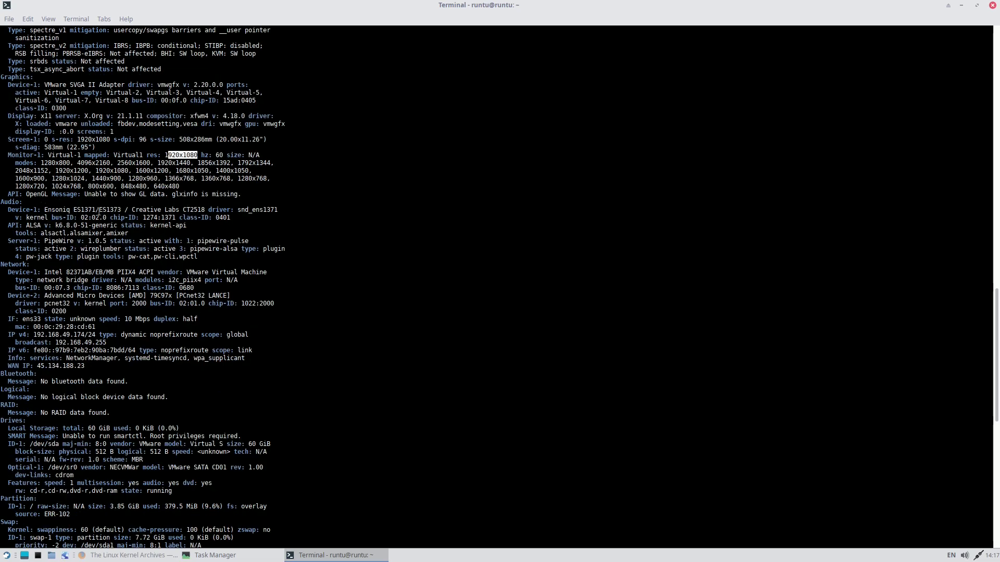
Step: Examine the PipeWire entry in the inxi Audio section and look through the network, drive, partition and USB sections
left_click_drag(44, 241, 108, 241)
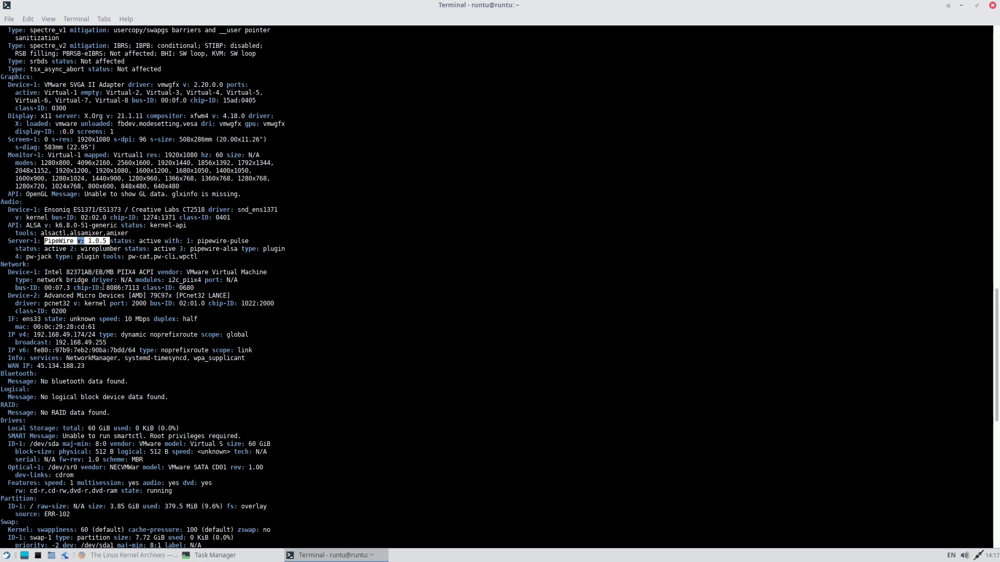
scroll(132, 217, "down", 5)
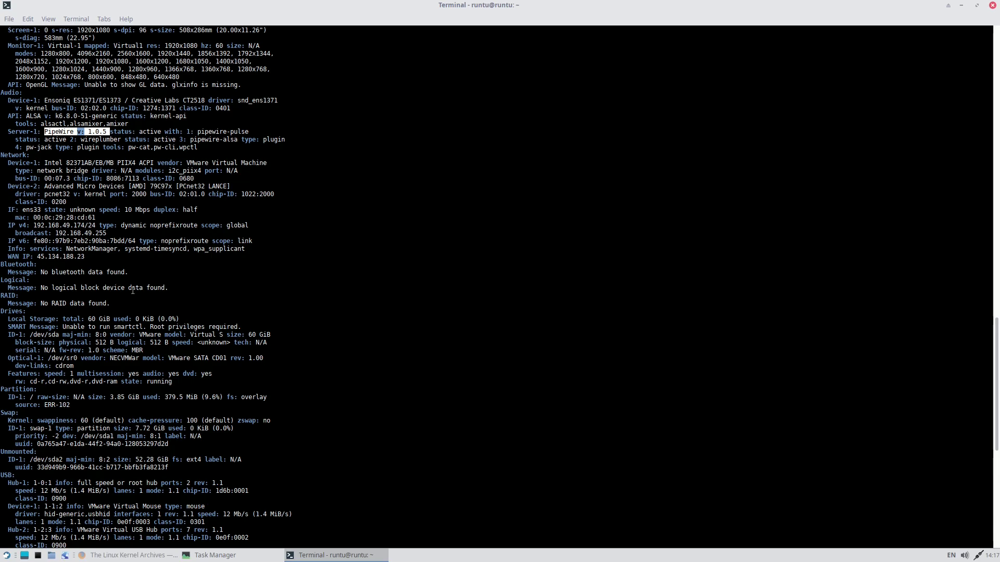
left_click(166, 418)
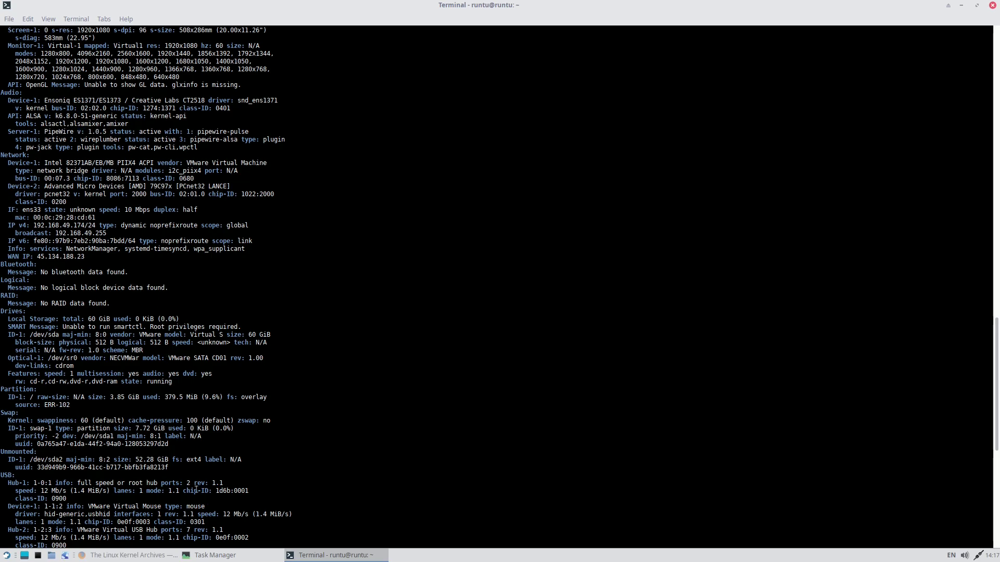
scroll(223, 423, "down", 2)
scroll(223, 423, "down", 12)
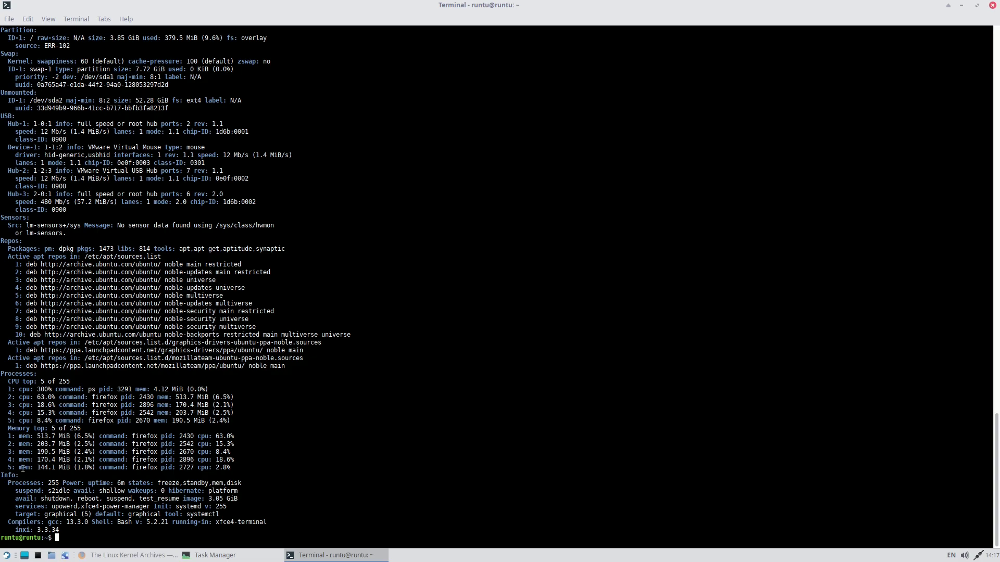
Step: Examine the process count, init system, compiler, shell and inxi version entries in the inxi Info section
left_click_drag(9, 483, 62, 482)
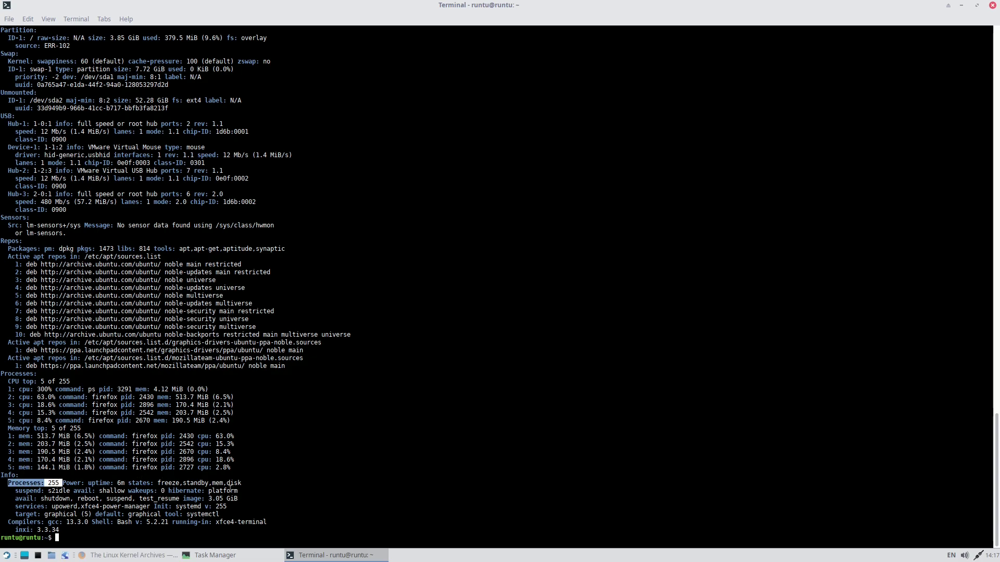
left_click_drag(155, 506, 225, 508)
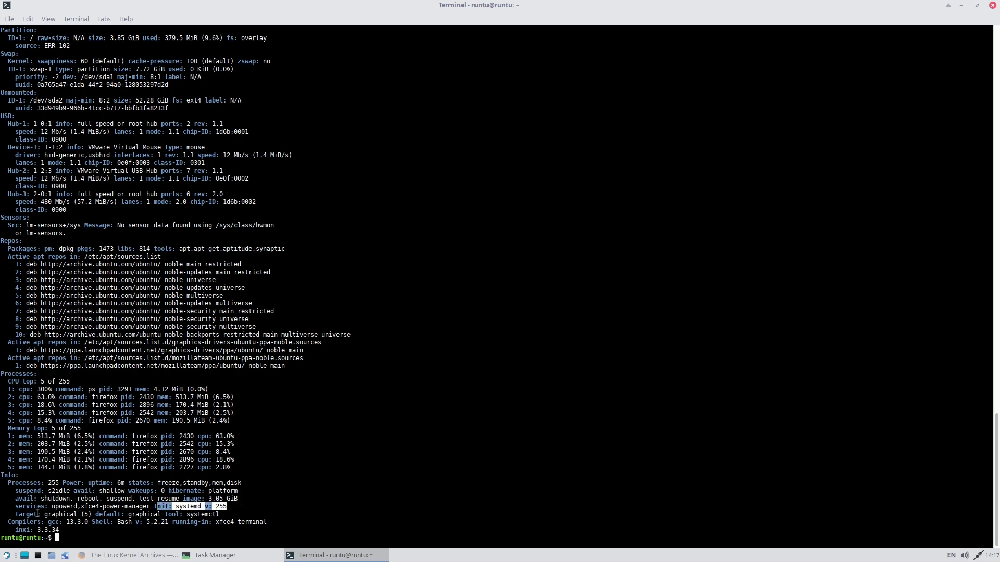
left_click_drag(38, 522, 89, 521)
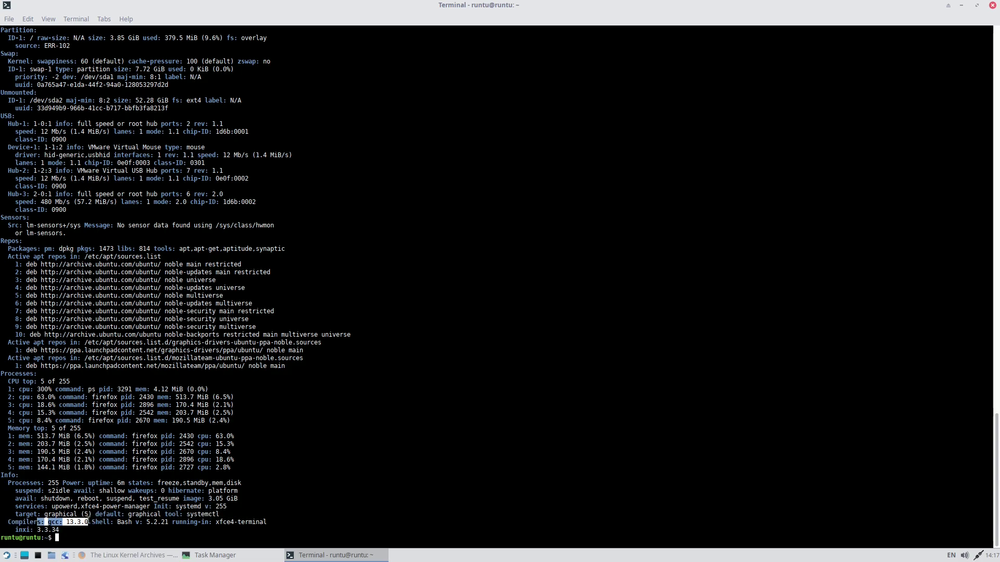
left_click_drag(23, 530, 143, 527)
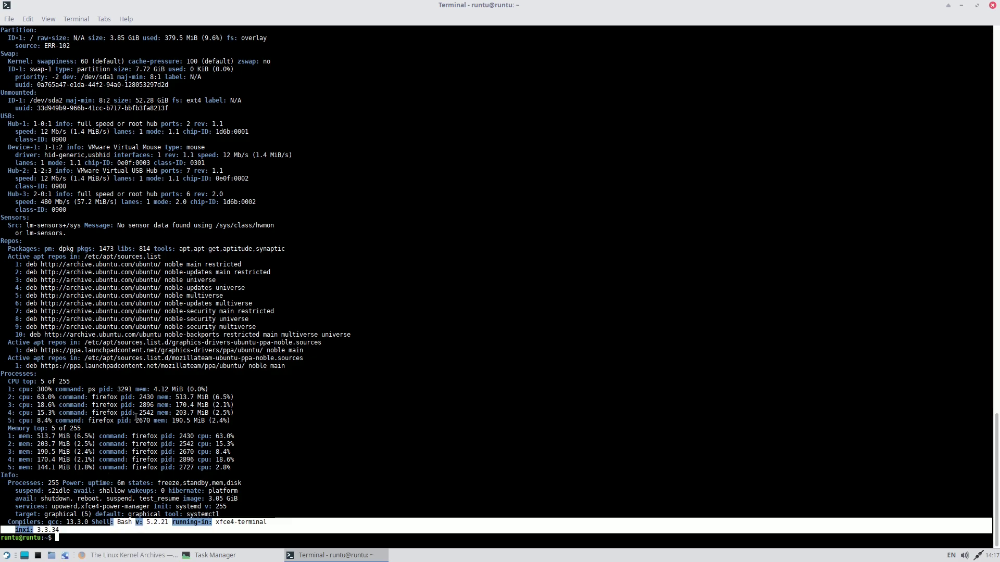
Step: Run cat /etc/issue in the terminal and look back over the output as far as the neofetch report
left_click(79, 540)
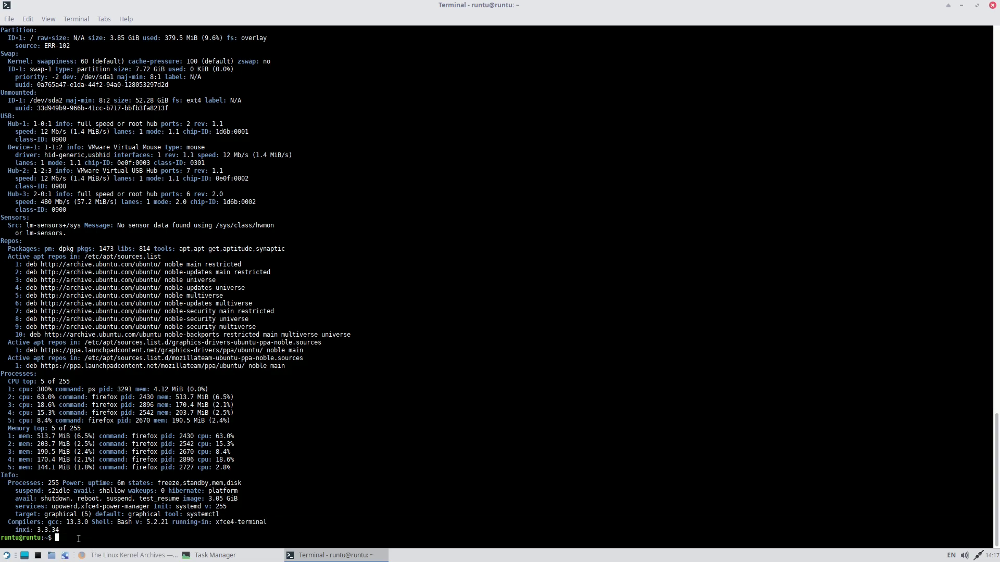
type("cat /etc/issue")
key("Return")
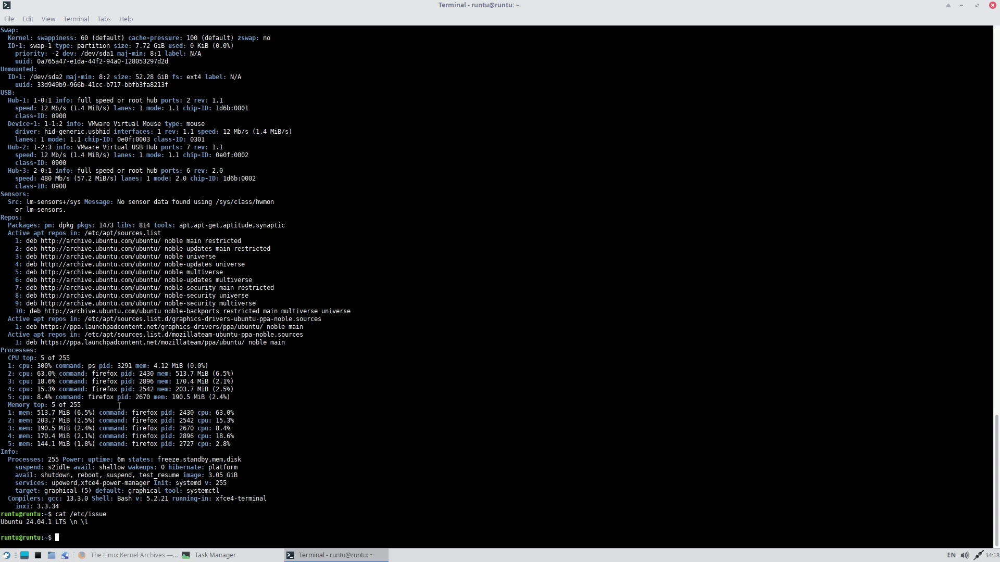
scroll(120, 406, "up", 20)
scroll(119, 406, "up", 16)
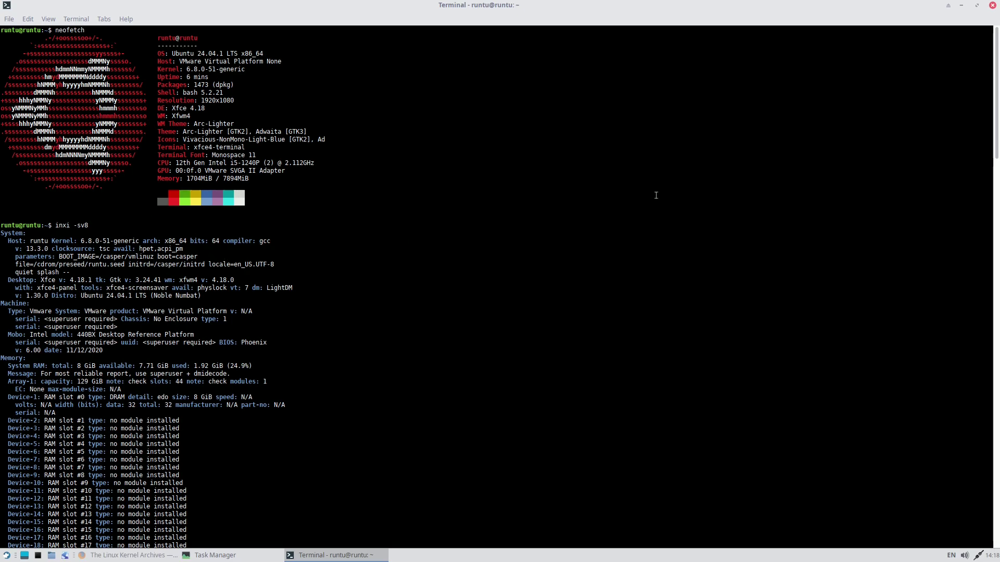
Step: Replace the maximized terminal with a new terminal window and run neofetch in it
left_click(992, 5)
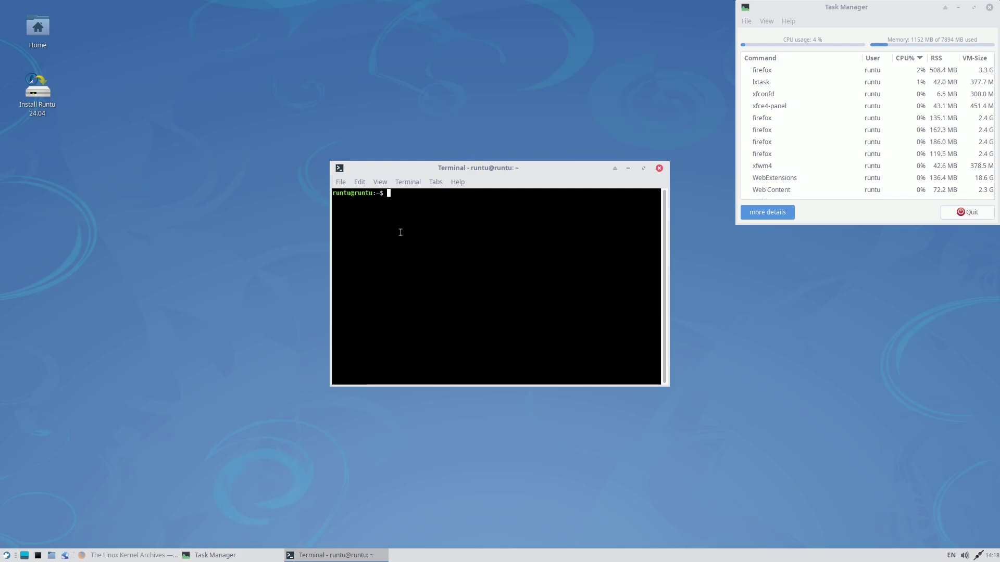
type("h")
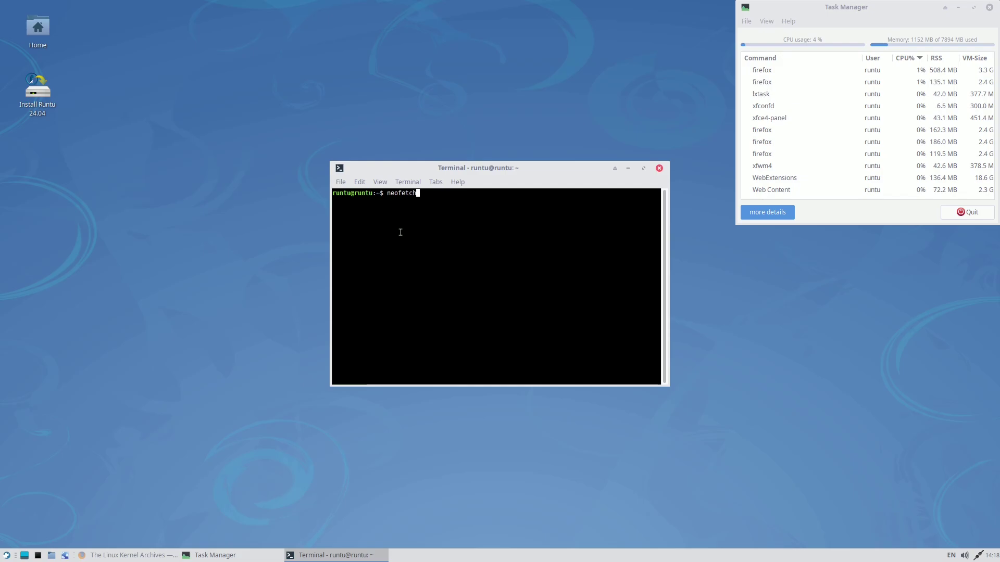
key("Return")
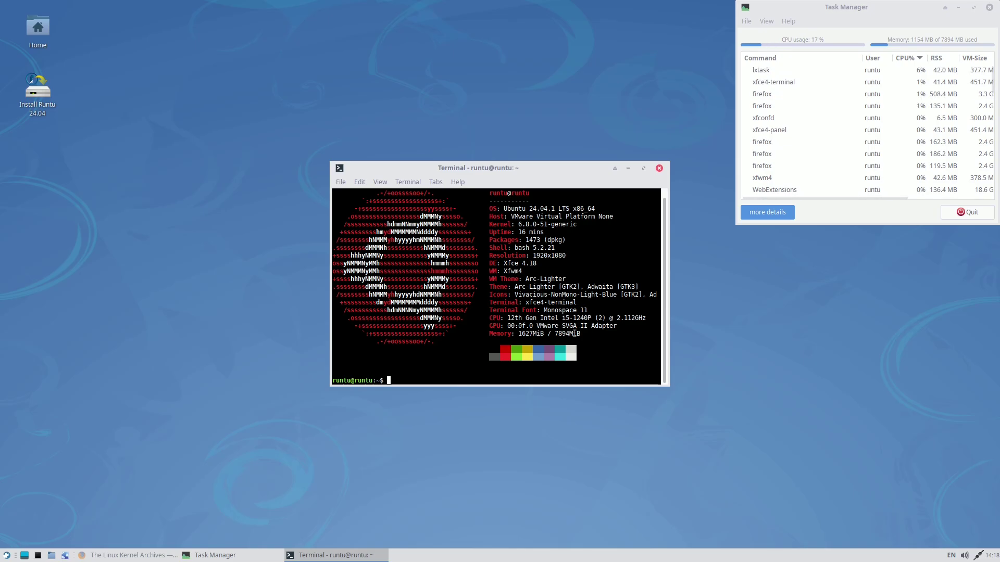
Step: Compare the memory line of the neofetch output with the memory usage shown in Task Manager
left_click_drag(512, 336, 549, 337)
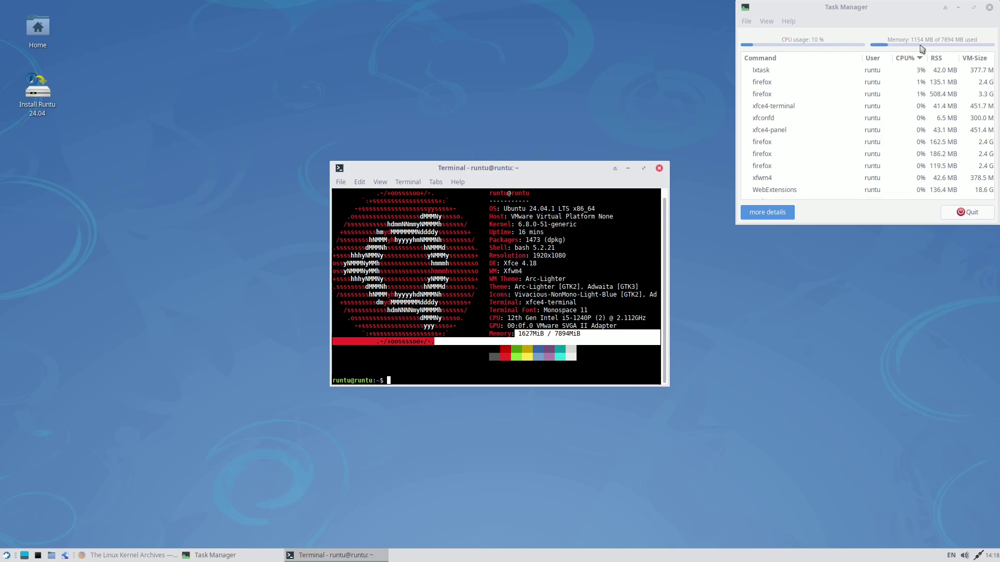
left_click_drag(514, 334, 542, 333)
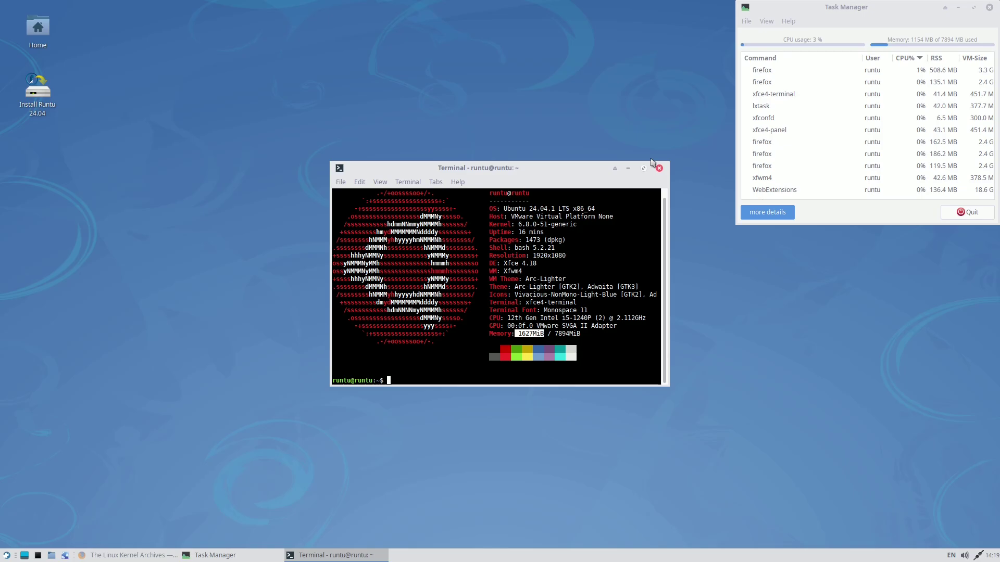
left_click(839, 26)
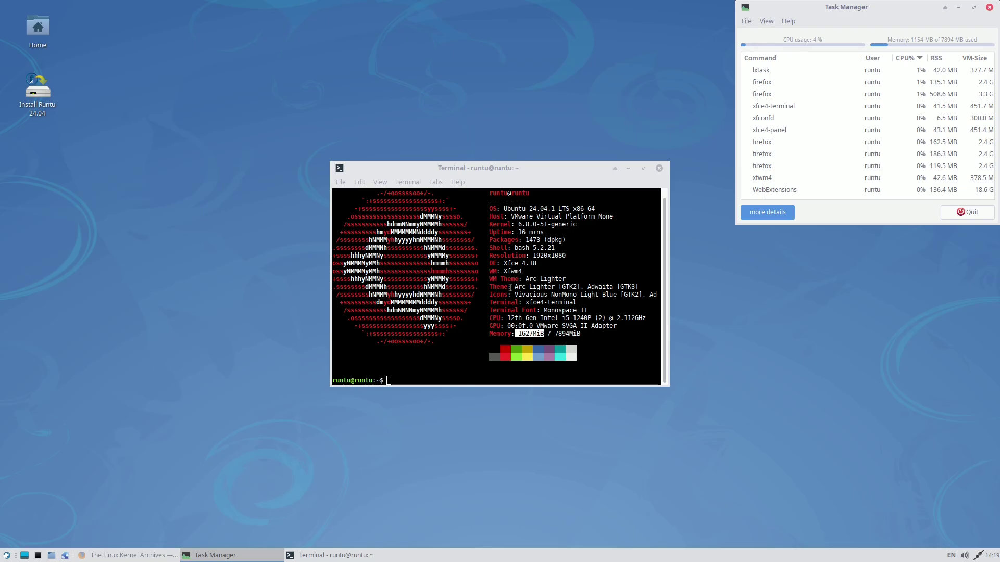
Step: Close the terminal and Task Manager windows and return to the Linux Kernel Archives page in Firefox
left_click(659, 168)
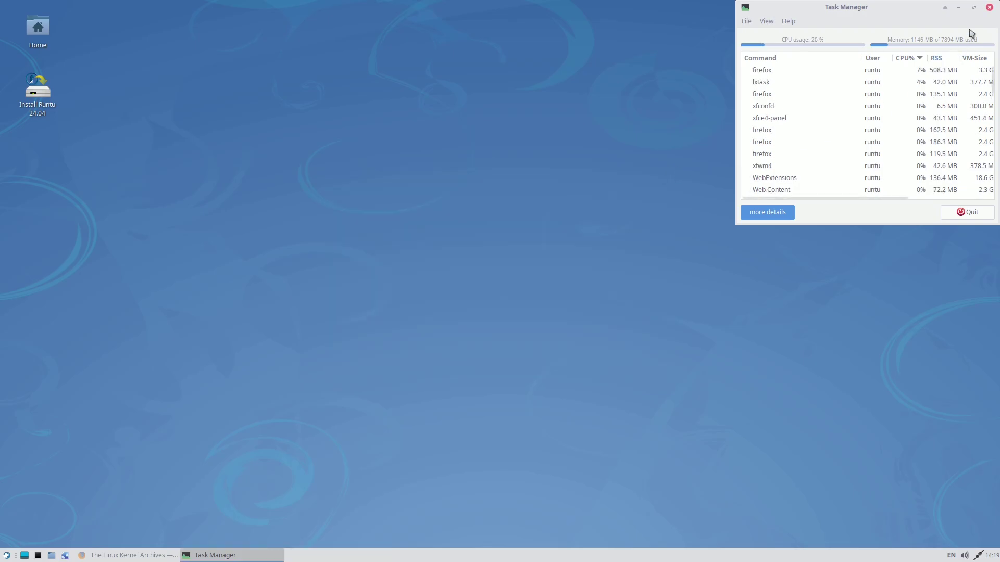
left_click(989, 8)
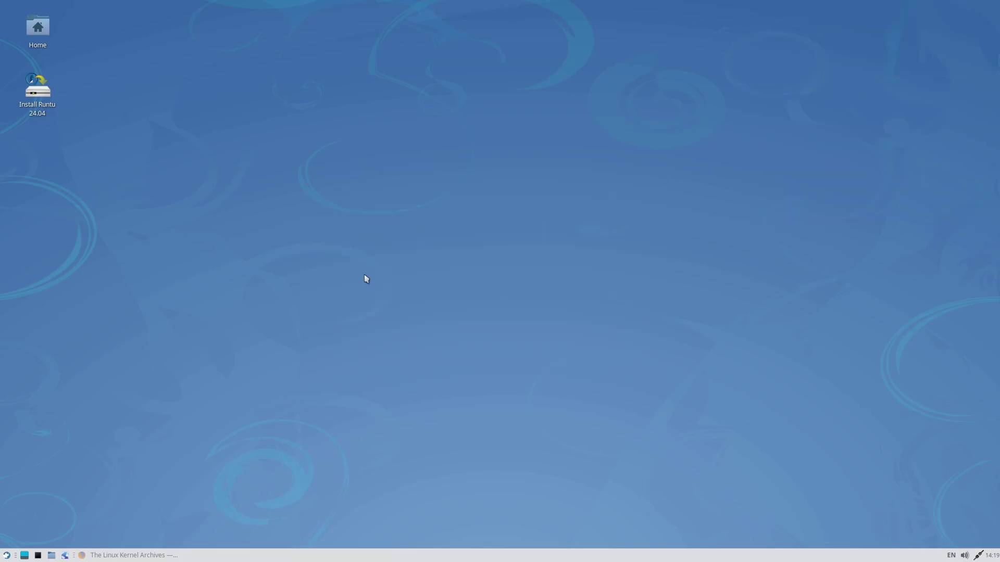
left_click(130, 556)
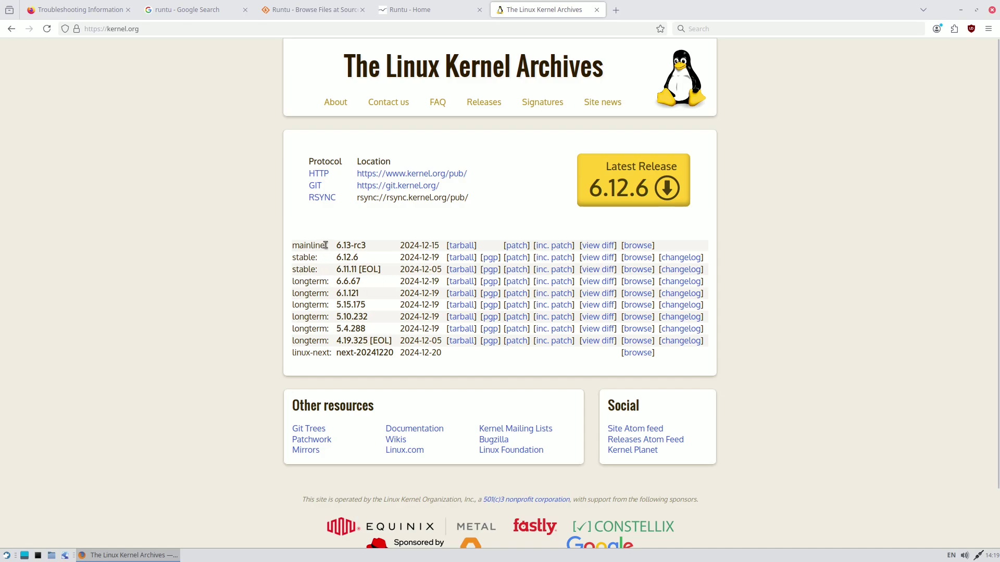
Step: Examine the mainline and stable kernel entries in the release list on kernel.org
double_click(344, 244)
left_click(353, 254)
left_click_drag(337, 257, 360, 259)
left_click(351, 258)
left_click(330, 272)
left_click_drag(329, 269, 369, 268)
Step: Open the kernel.org Releases page and examine the longterm release kernels table and the uname -r example
left_click(476, 107)
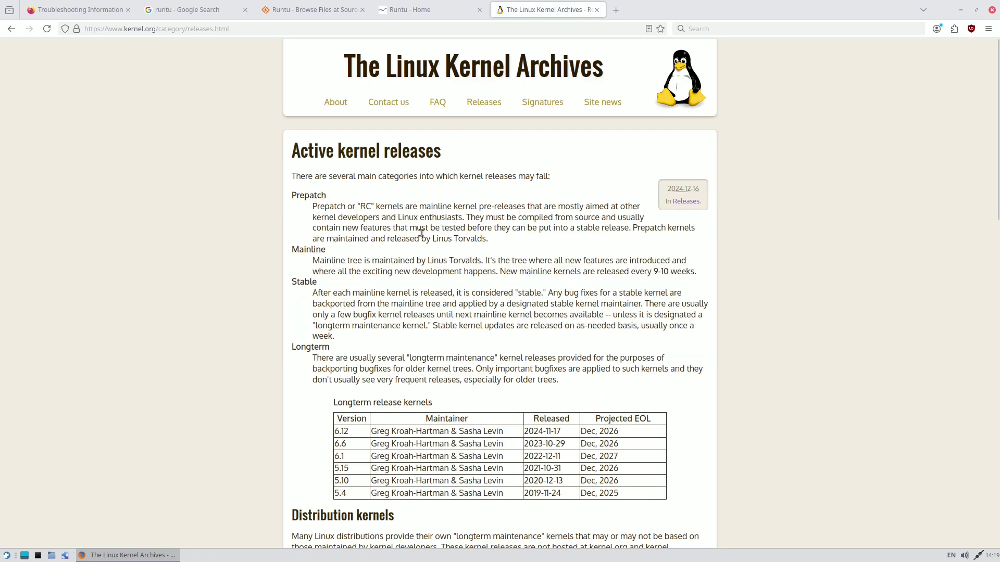
scroll(421, 233, "down", 5)
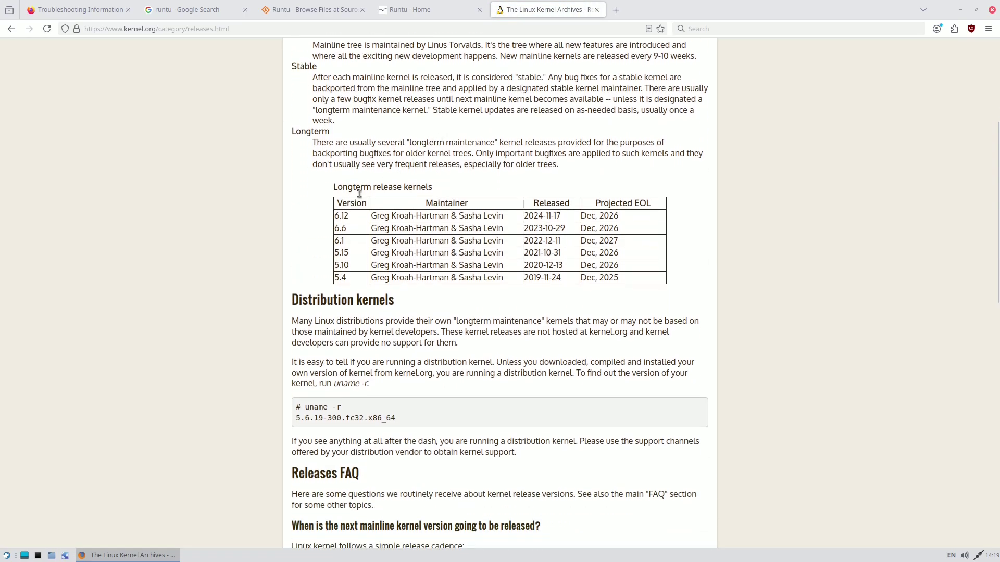
left_click_drag(334, 210, 656, 268)
left_click_drag(403, 426, 294, 409)
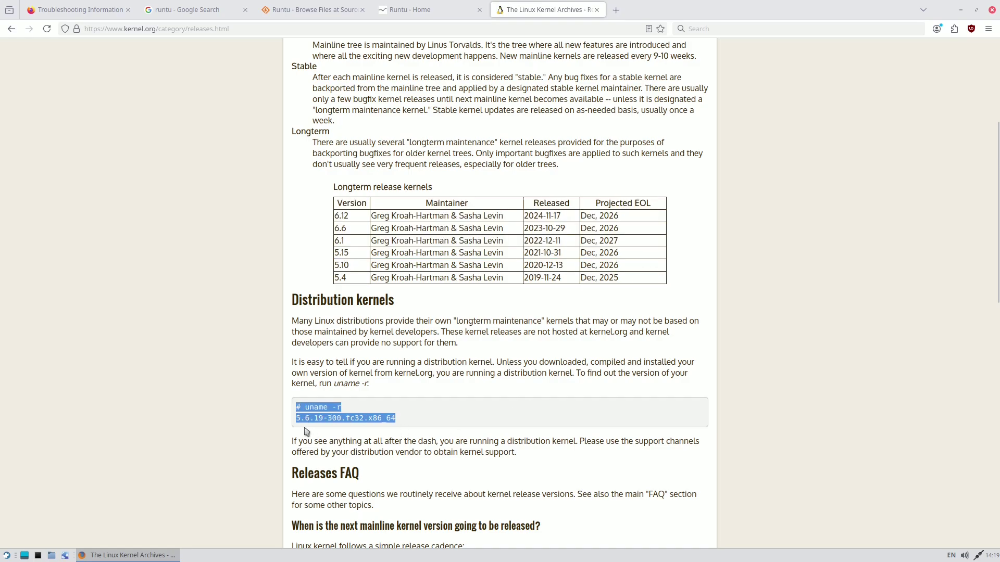
scroll(354, 433, "up", 5)
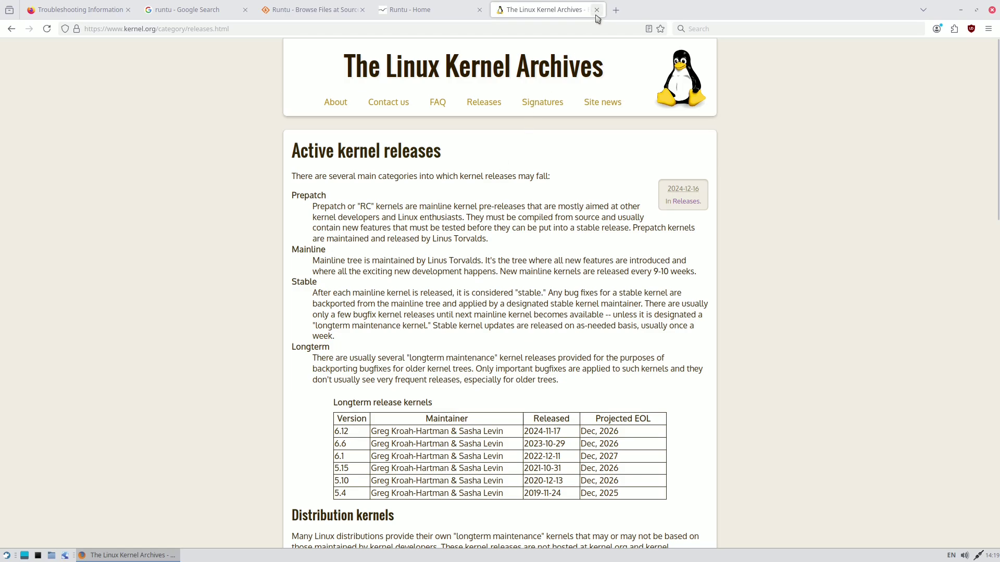
Step: Close the Linux Kernel Archives tab and view the Application Basics table on Firefox's Troubleshooting Information page
left_click(597, 9)
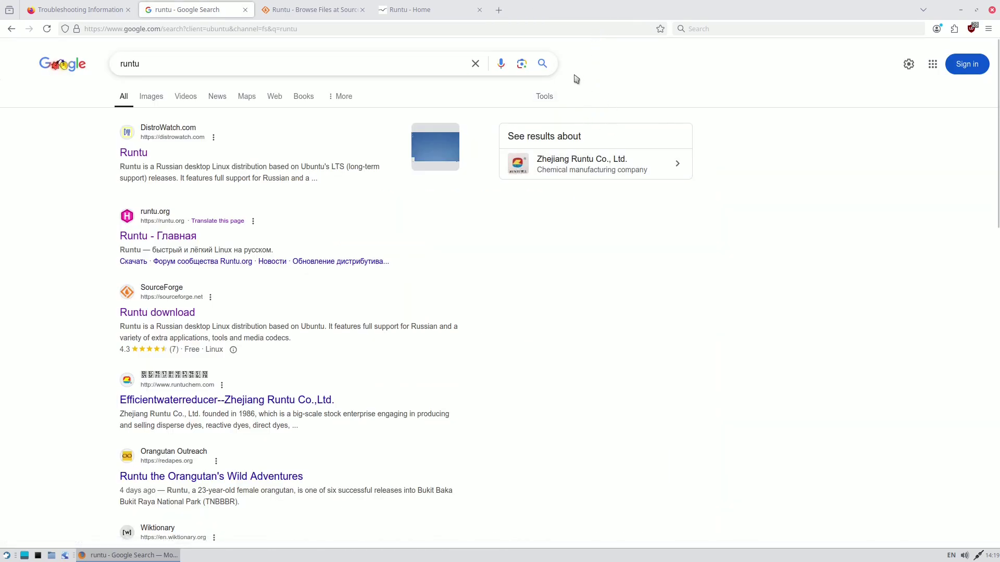
left_click(90, 16)
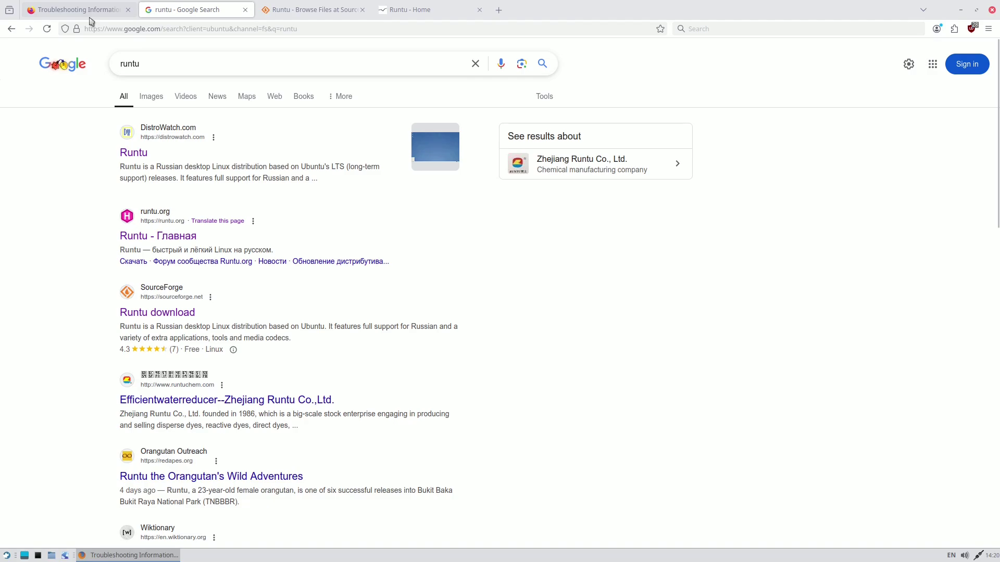
scroll(314, 201, "down", 3)
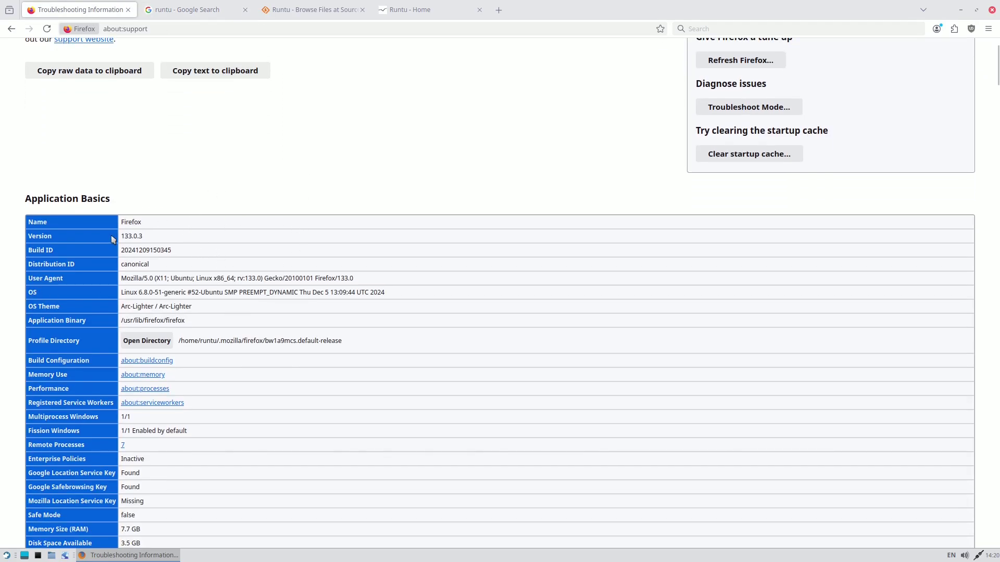
Step: Examine the Version, Distribution ID, User Agent and Disk Space Available rows in the Application Basics table
left_click_drag(150, 241, 121, 237)
scroll(235, 212, "down", 6)
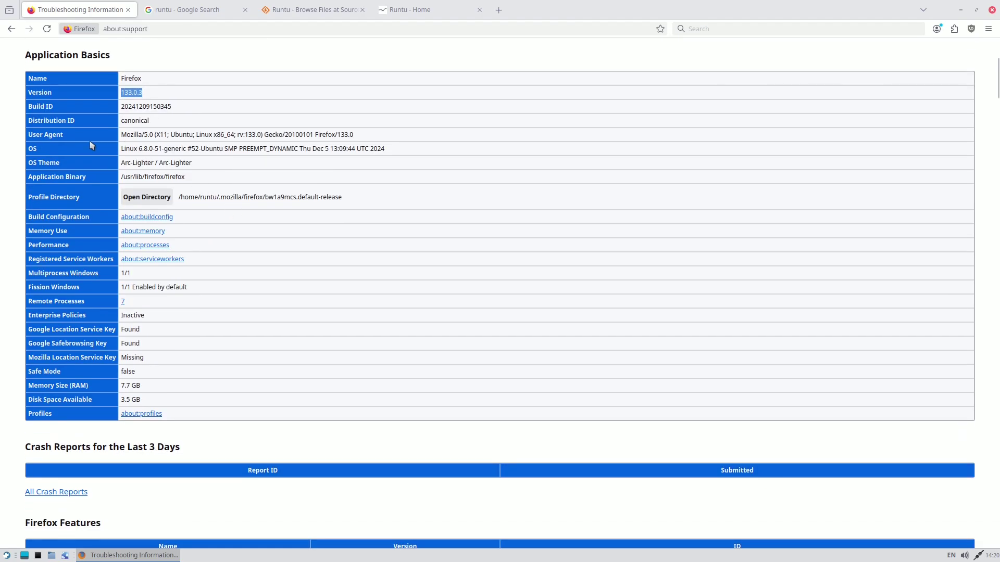
left_click_drag(154, 126, 122, 124)
left_click_drag(120, 152, 179, 135)
scroll(207, 253, "down", 9)
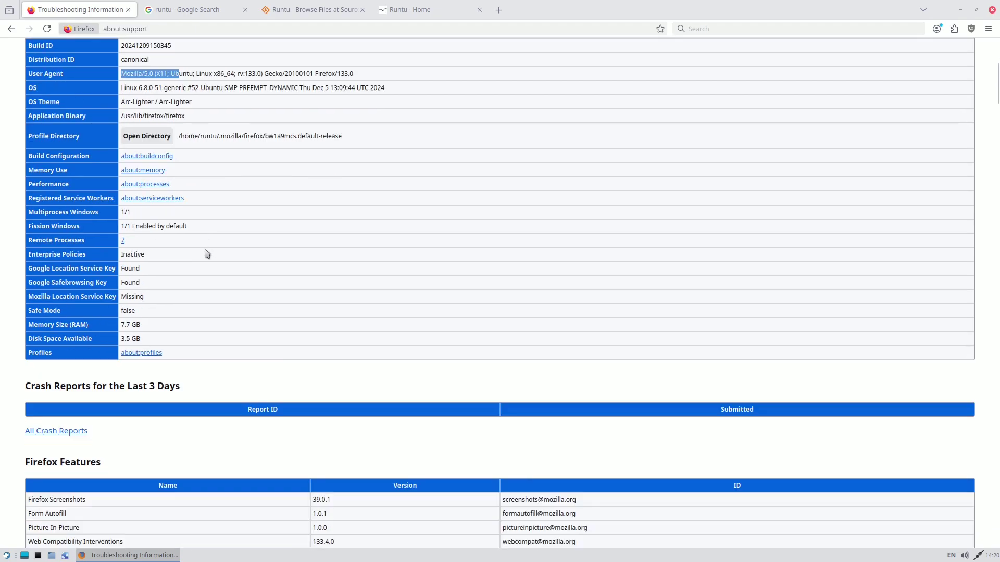
left_click_drag(141, 172, 115, 187)
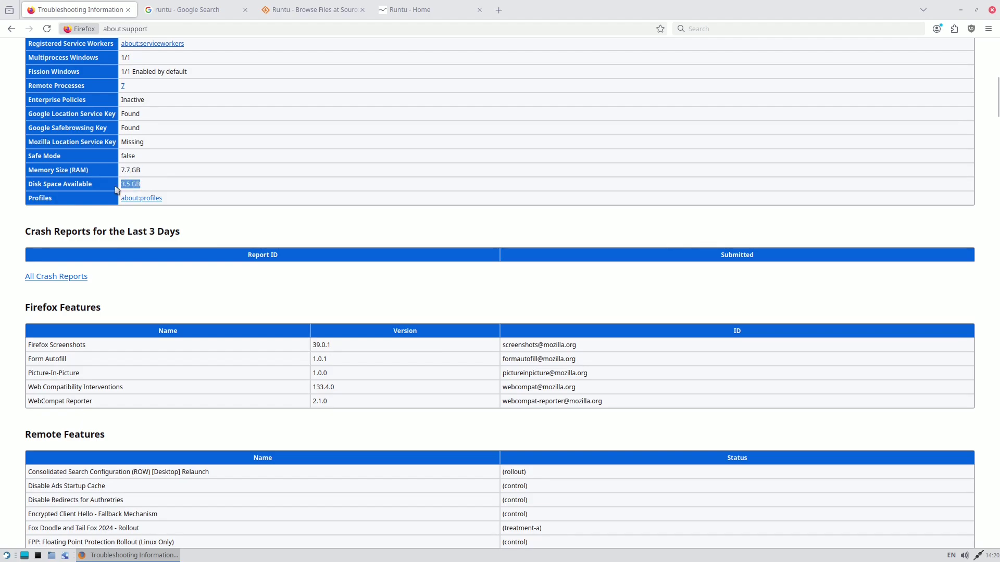
Step: Examine the Firefox Features versions and the WebGL driver details in the Graphics section of the Troubleshooting Information page
scroll(295, 261, "down", 8)
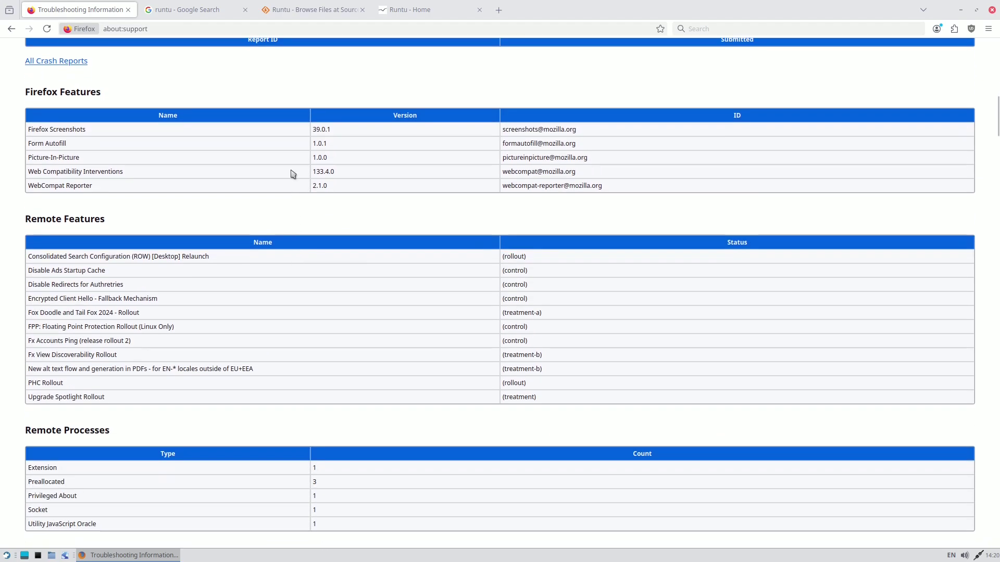
left_click_drag(285, 131, 402, 177)
scroll(408, 183, "down", 20)
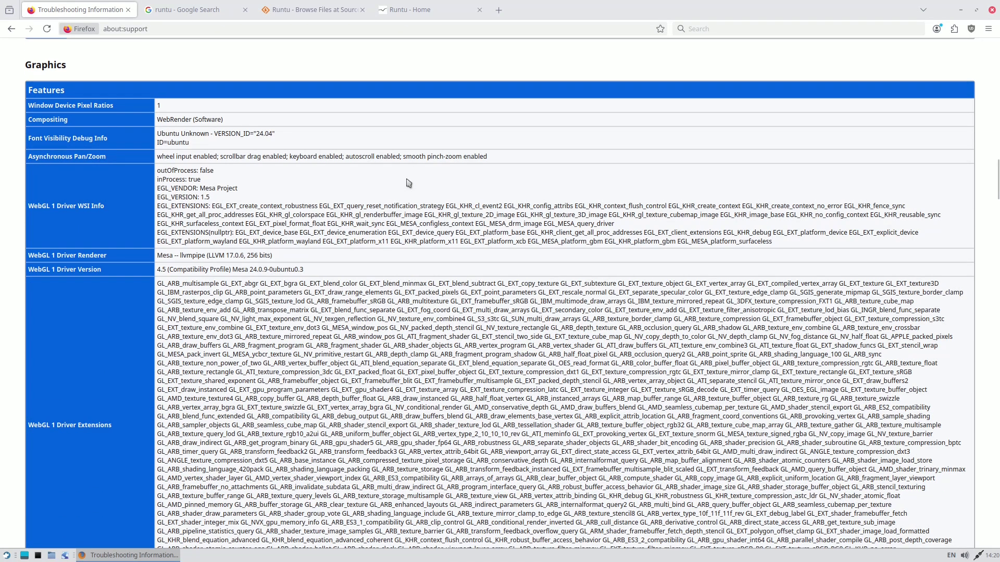
scroll(409, 183, "down", 3)
left_click_drag(159, 183, 309, 202)
scroll(310, 202, "down", 20)
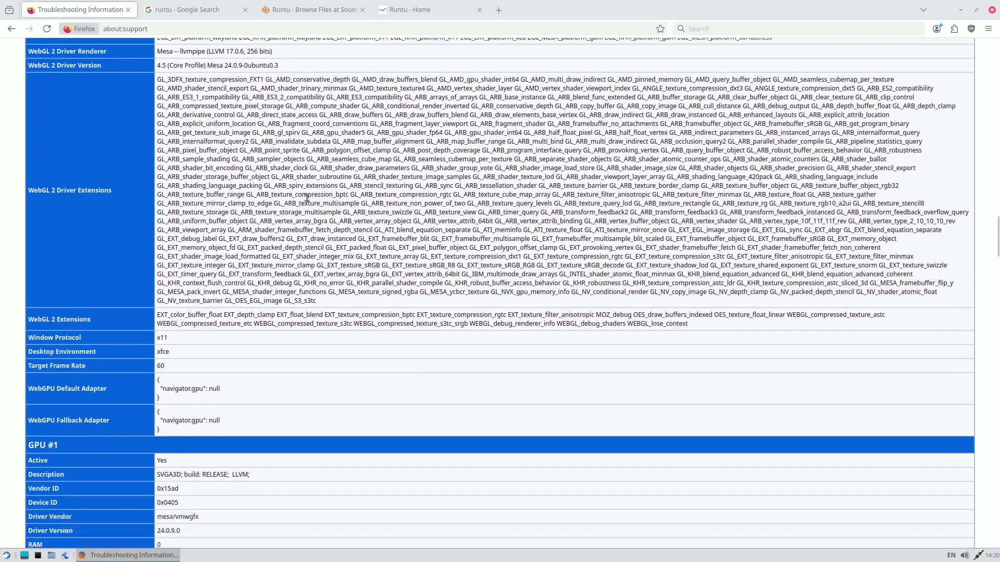
Step: Examine the desktop environment, GPU #1 driver and Diagnostics entries in the Graphics section
scroll(307, 198, "down", 9)
left_click_drag(157, 122, 263, 253)
left_click_drag(219, 318, 155, 302)
left_click(193, 327)
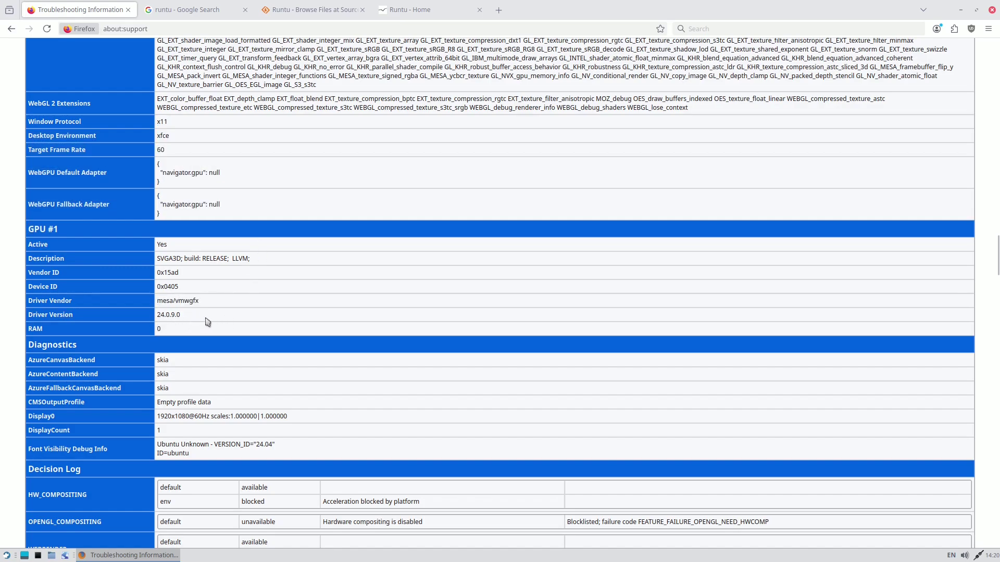
scroll(208, 317, "down", 9)
left_click_drag(164, 201, 236, 201)
scroll(331, 325, "down", 1)
Step: Skim the remaining troubleshooting sections to the page's end, and close the Troubleshooting Information tab to view the runtu Google results
scroll(331, 326, "down", 20)
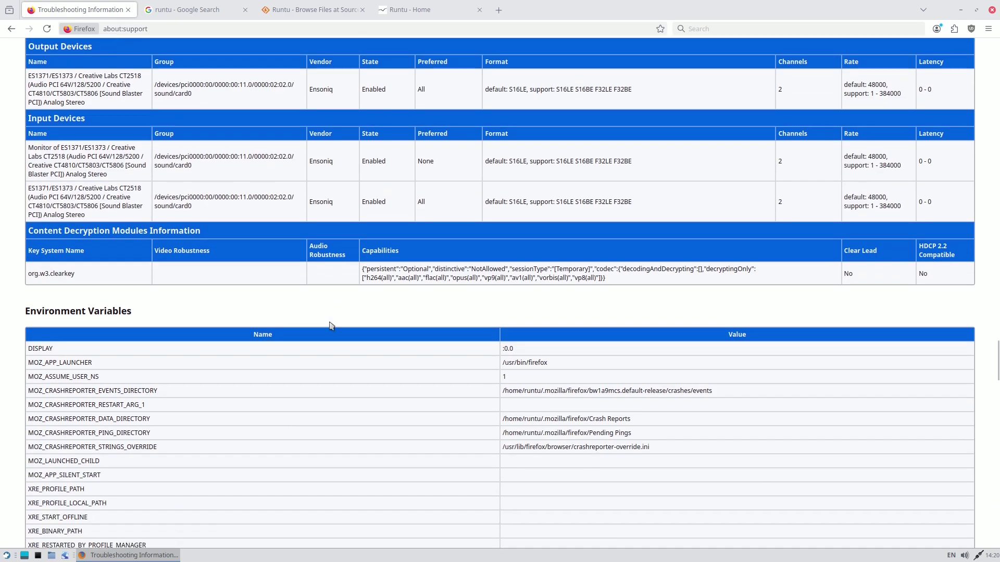
scroll(331, 326, "down", 20)
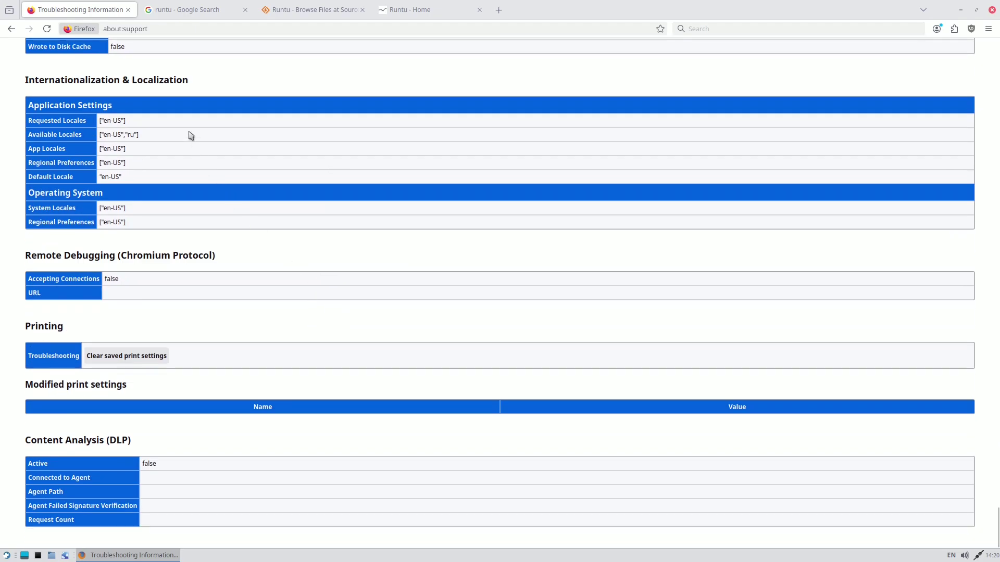
left_click(131, 10)
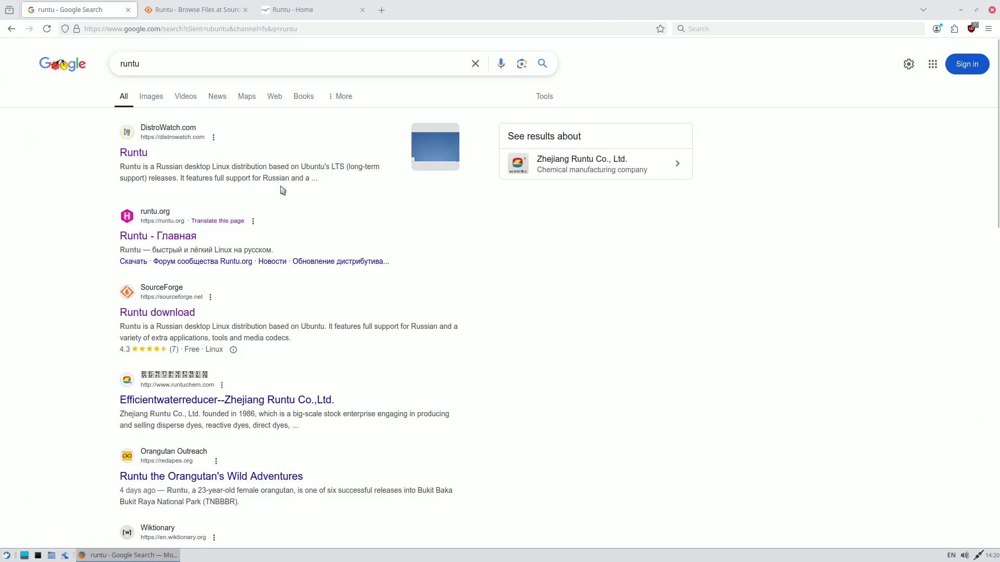
left_click_drag(155, 67, 119, 64)
left_click(474, 225)
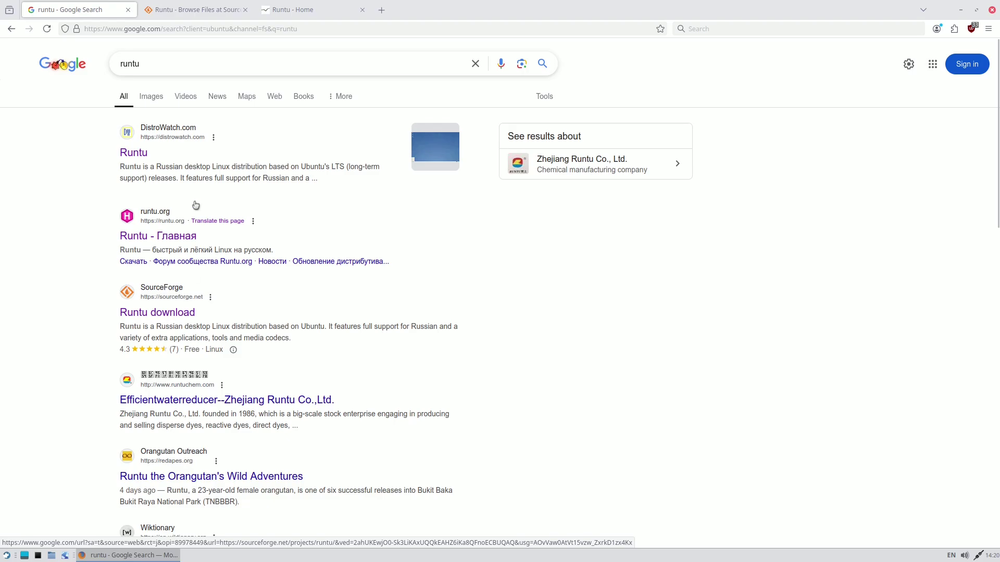
Step: Start the download of runtu-xfce-24.04-amd64_20241220.iso from the runtu 24.04 XFCE folder on SourceForge, and cancel it
left_click(183, 9)
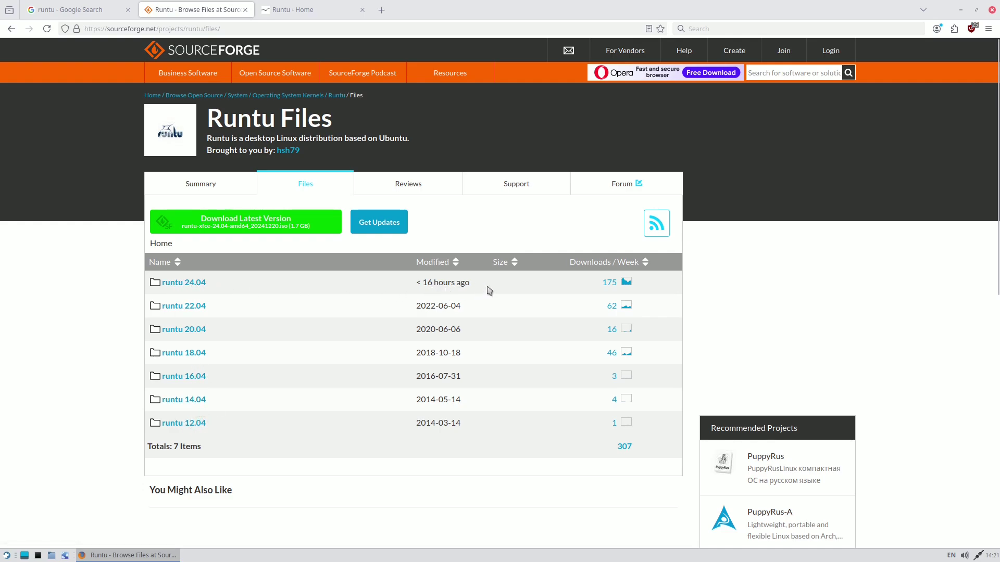
left_click(199, 284)
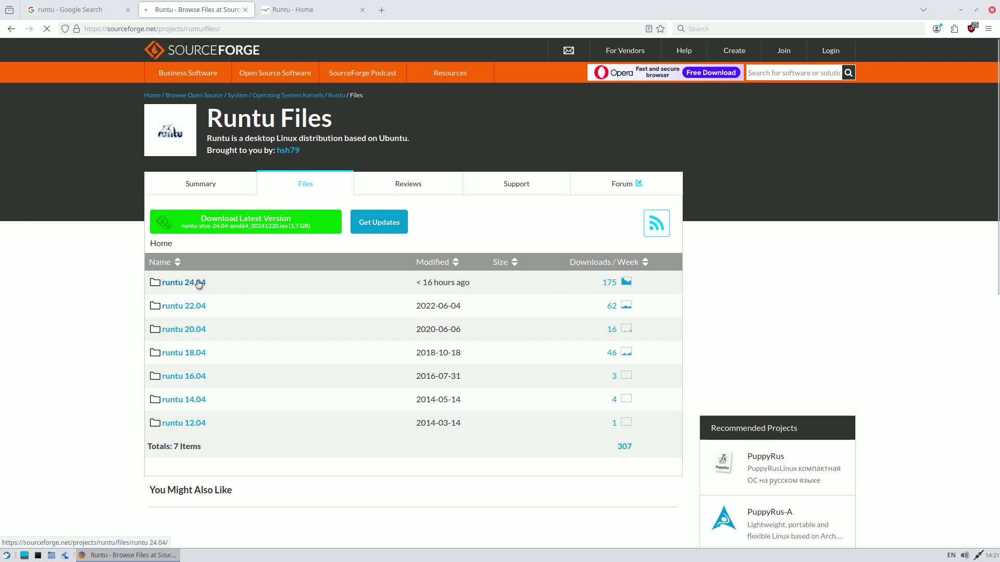
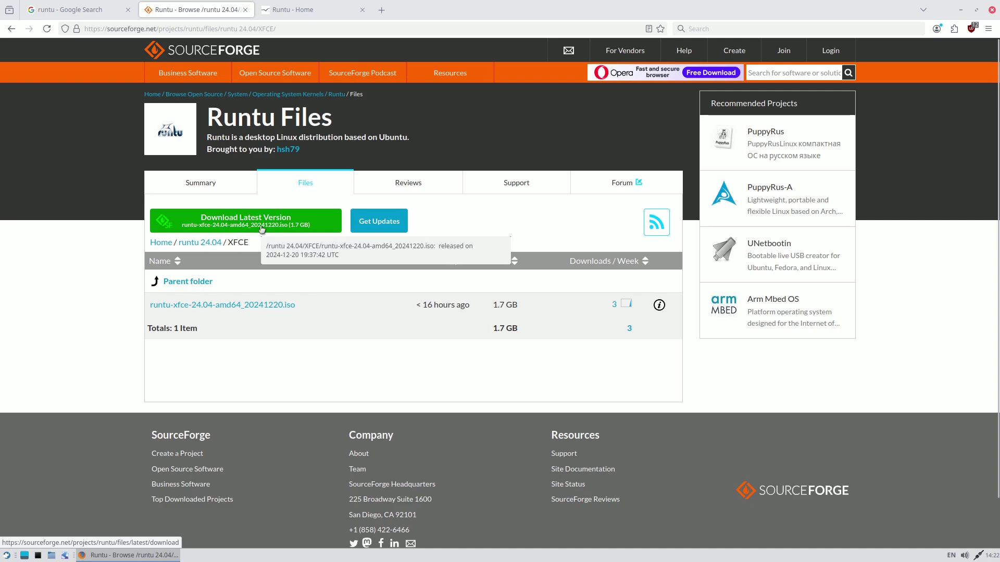
left_click(251, 306)
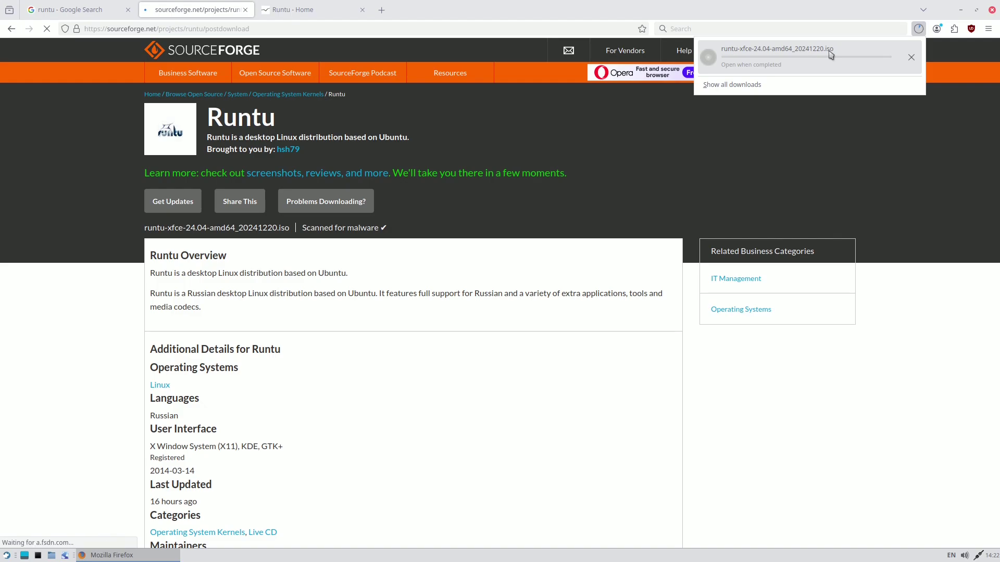
left_click(911, 58)
Step: Examine the Latest news entry on the Runtu home page and view the site's News page, returning to the home page
left_click(323, 16)
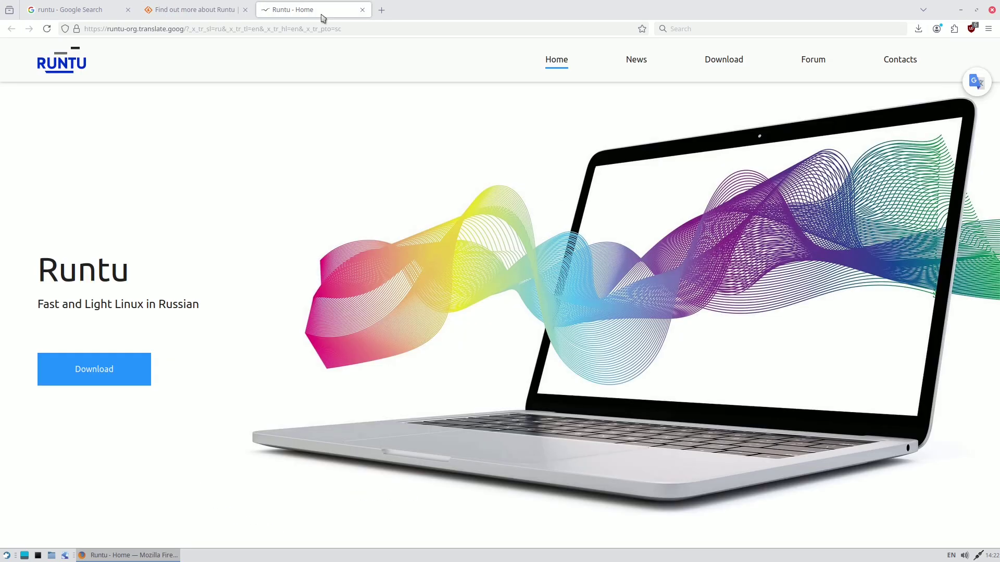
scroll(385, 155, "down", 3)
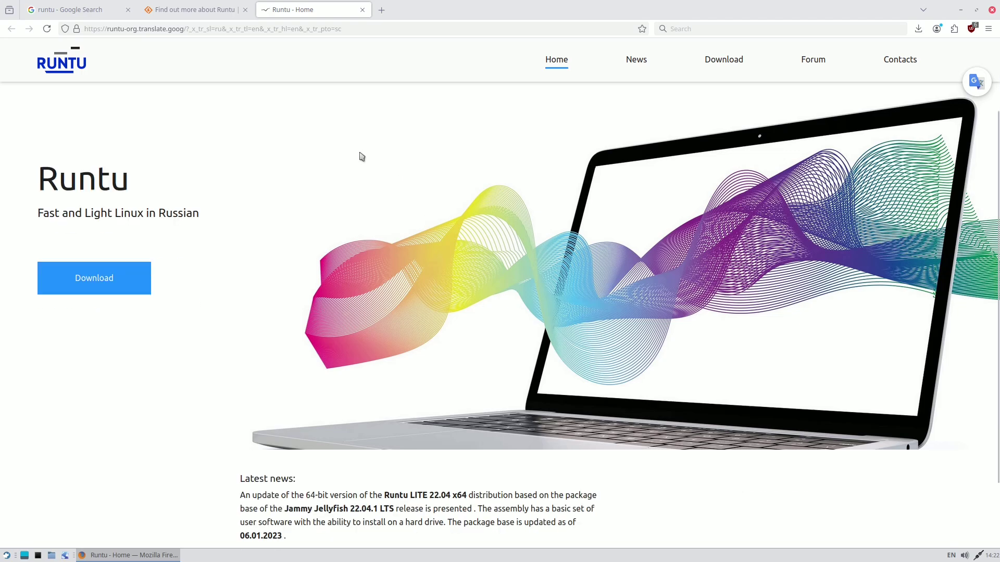
scroll(394, 220, "up", 3)
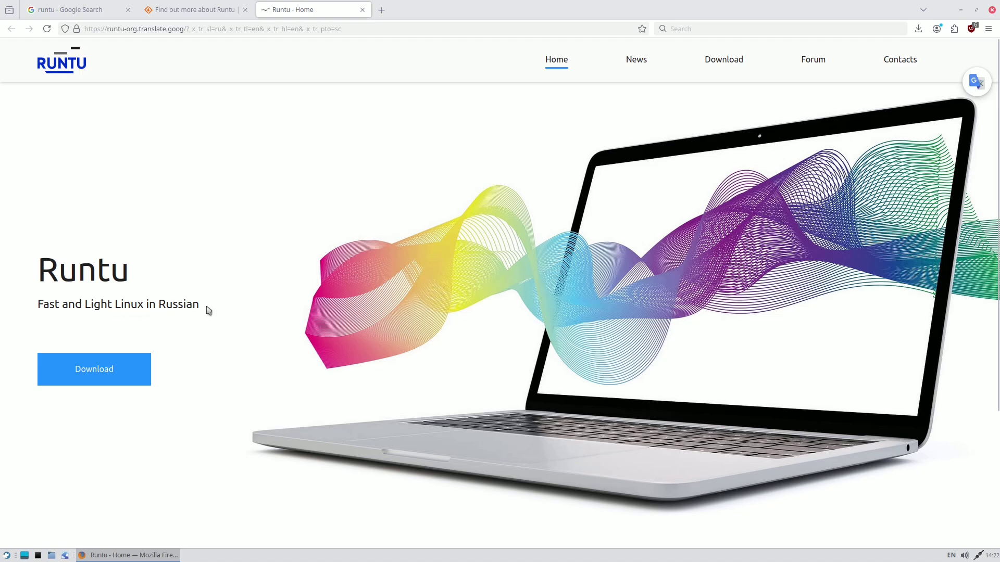
scroll(221, 304, "down", 3)
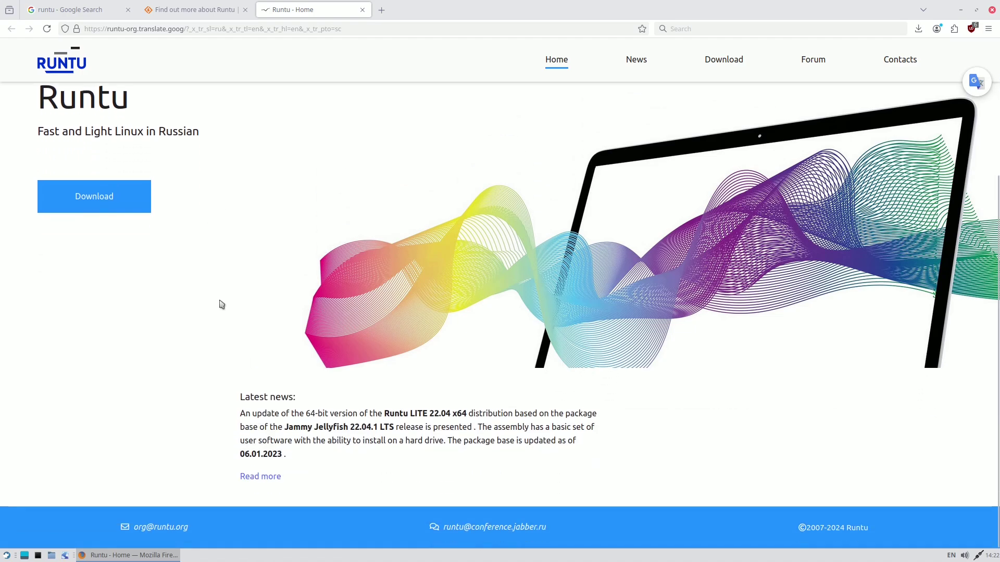
scroll(221, 304, "up", 3)
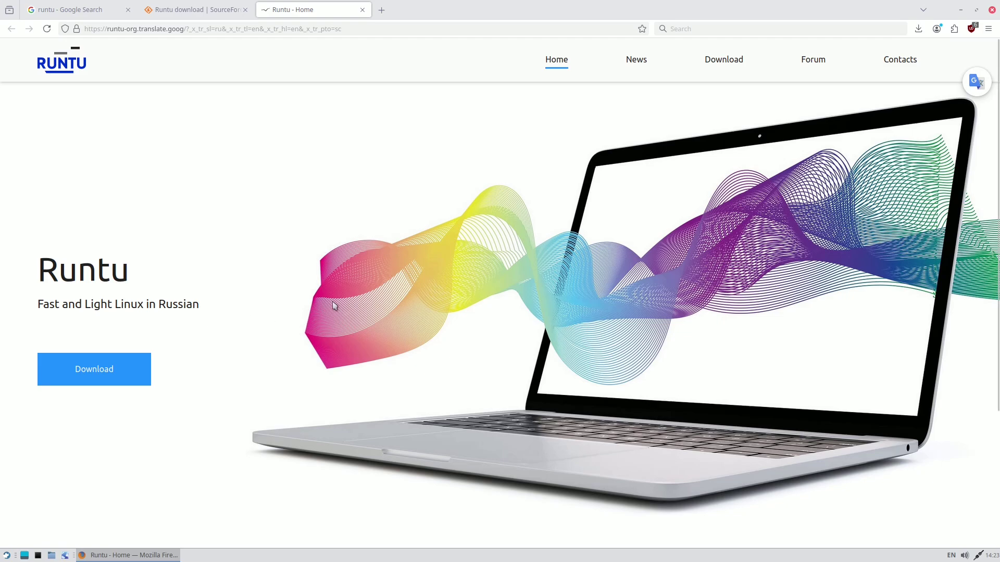
scroll(342, 301, "down", 3)
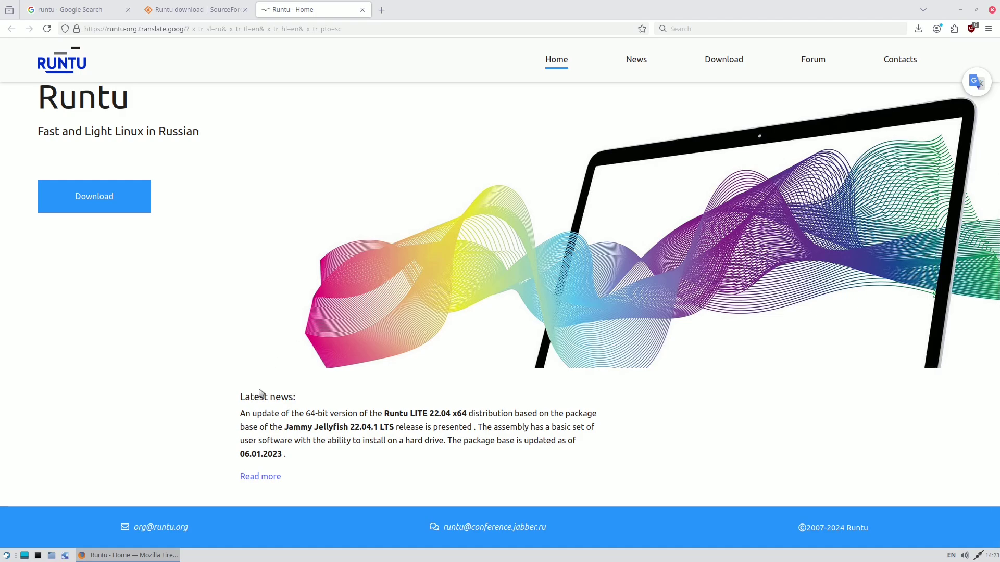
left_click_drag(235, 404, 286, 397)
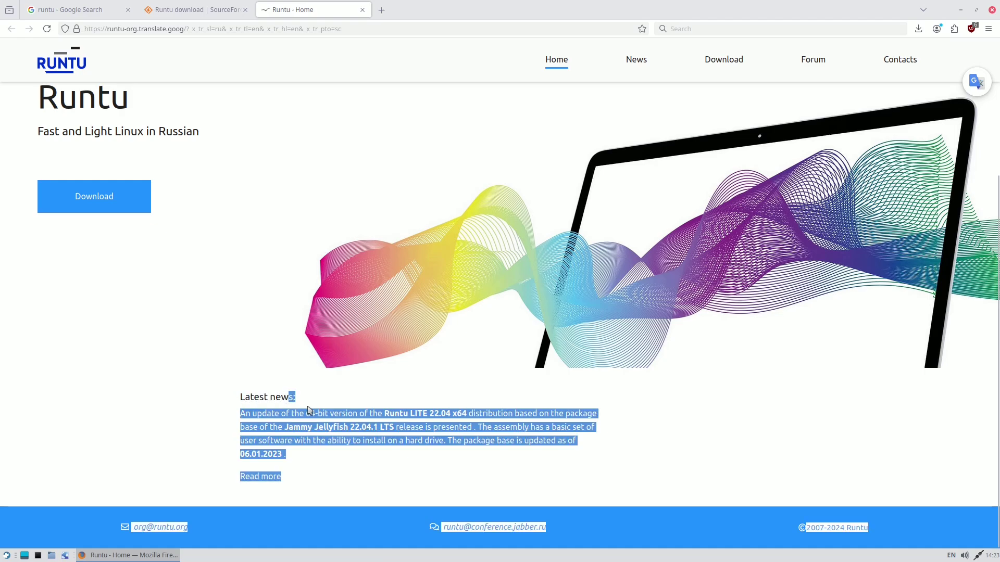
left_click(309, 411)
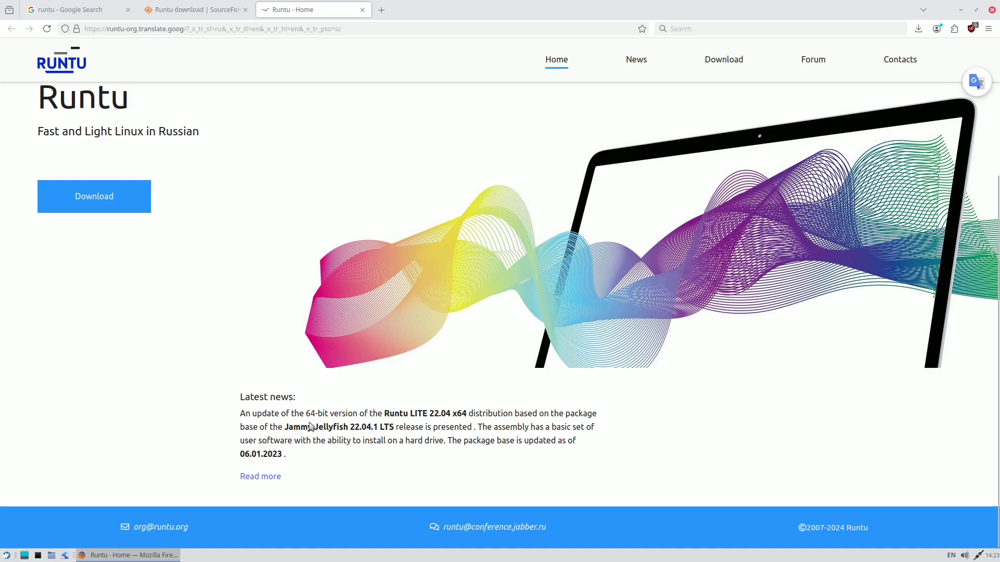
scroll(543, 415, "up", 3)
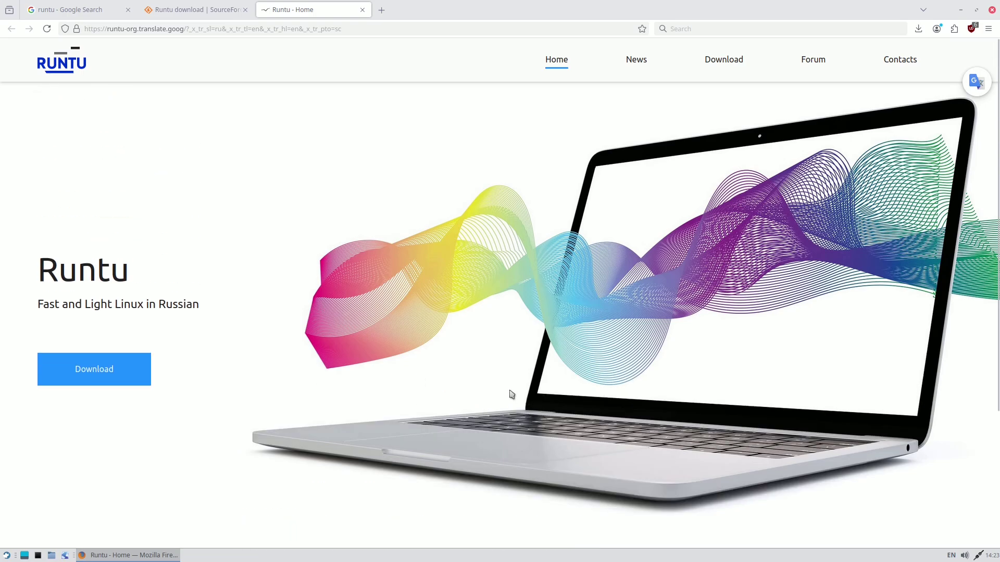
left_click(631, 64)
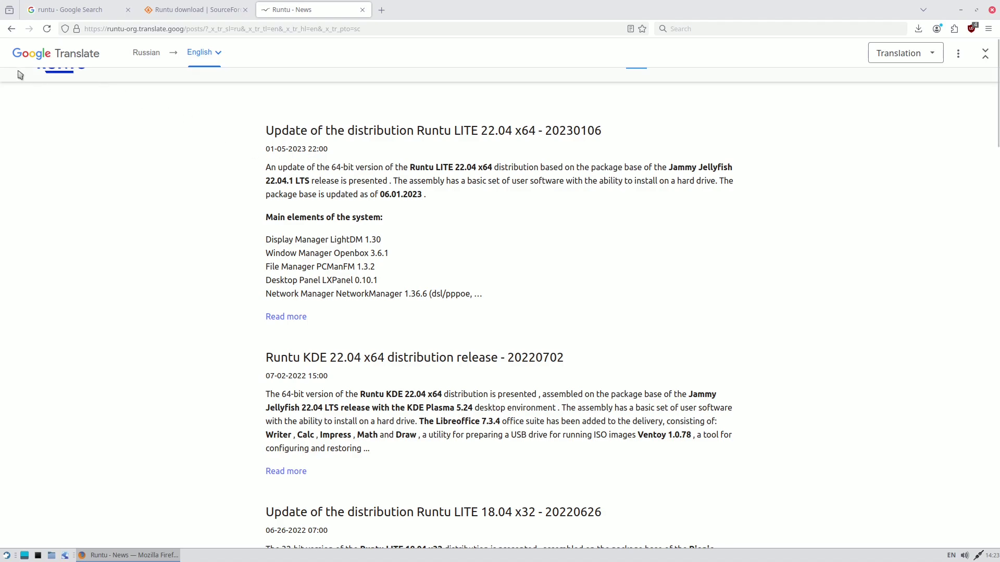
left_click(11, 29)
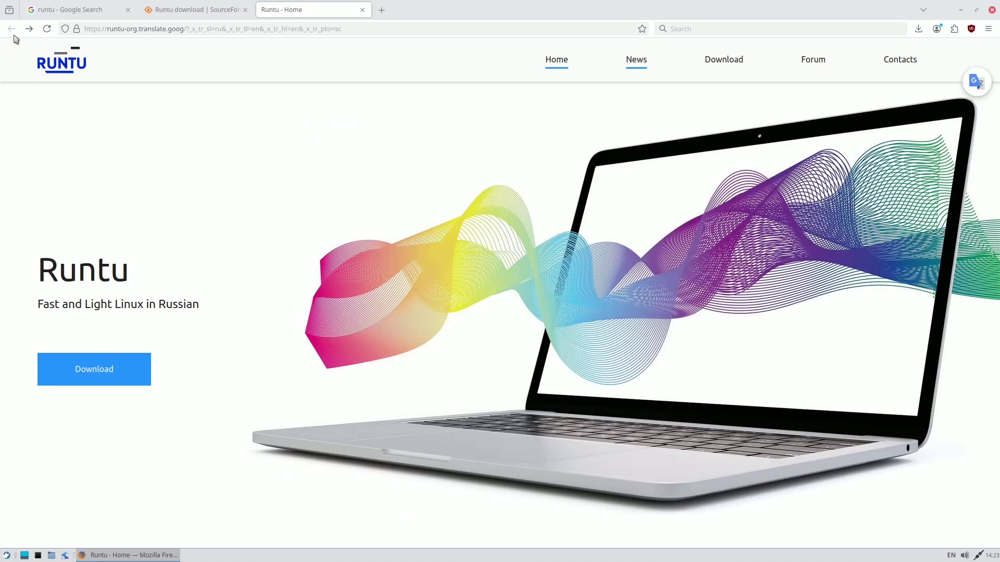
Step: Examine the Runtu LITE 24.04 x64 release date on the site's Download page, and open the Runtu community forum
left_click(735, 67)
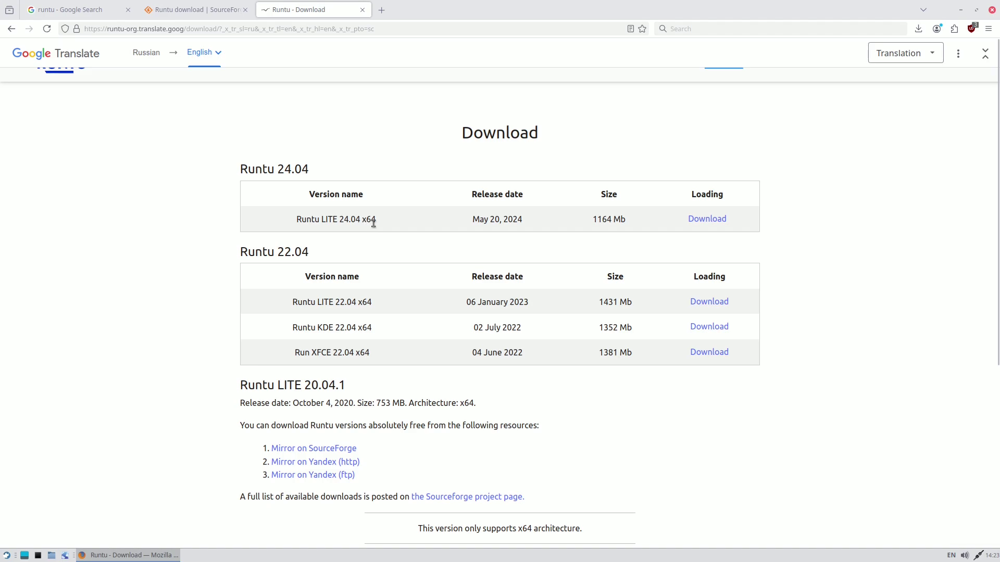
left_click_drag(529, 223, 458, 225)
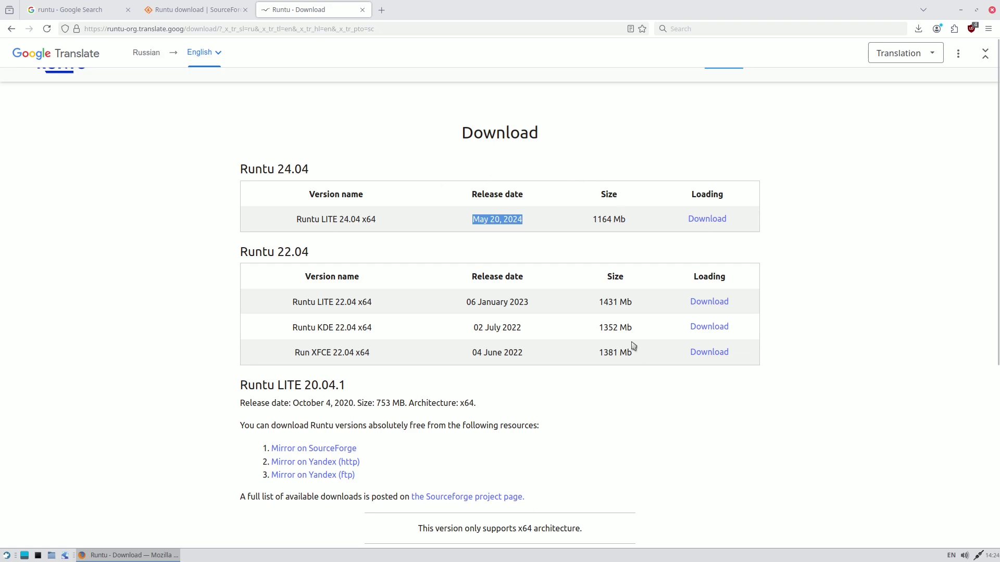
left_click(12, 28)
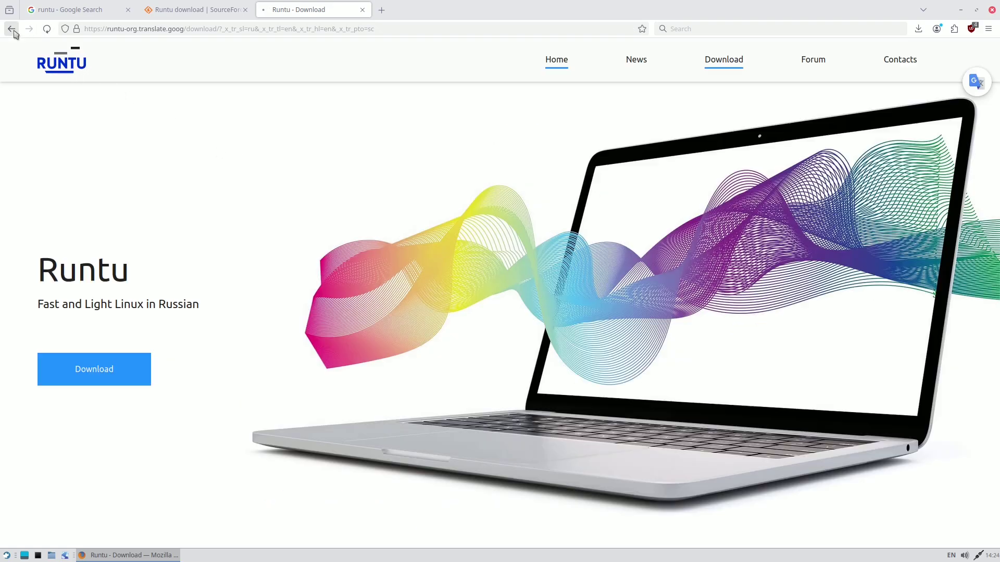
left_click(805, 60)
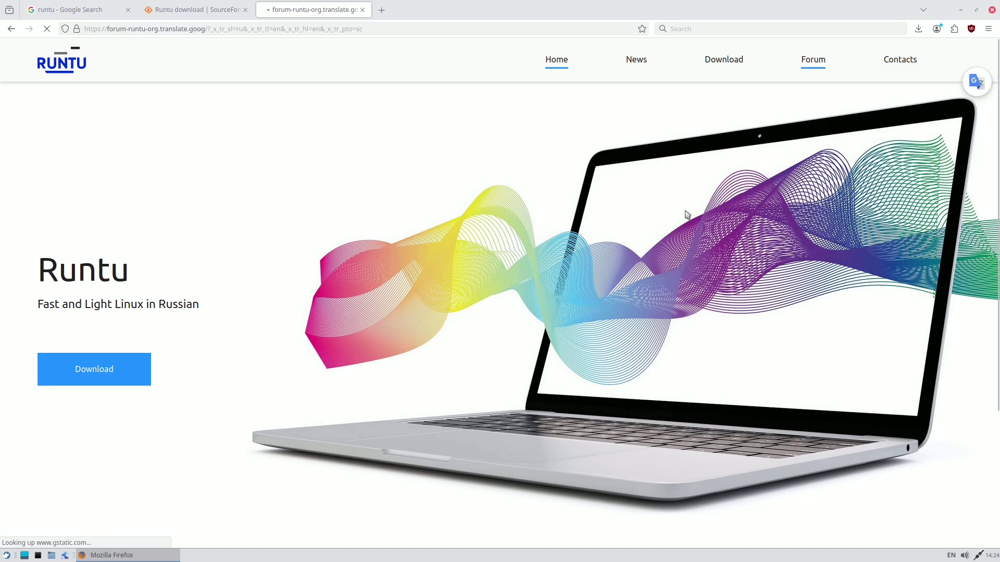
Step: Examine the complete list of installed applications, from the Xfce utilities through LibreOffice to the final entries
left_click(6, 556)
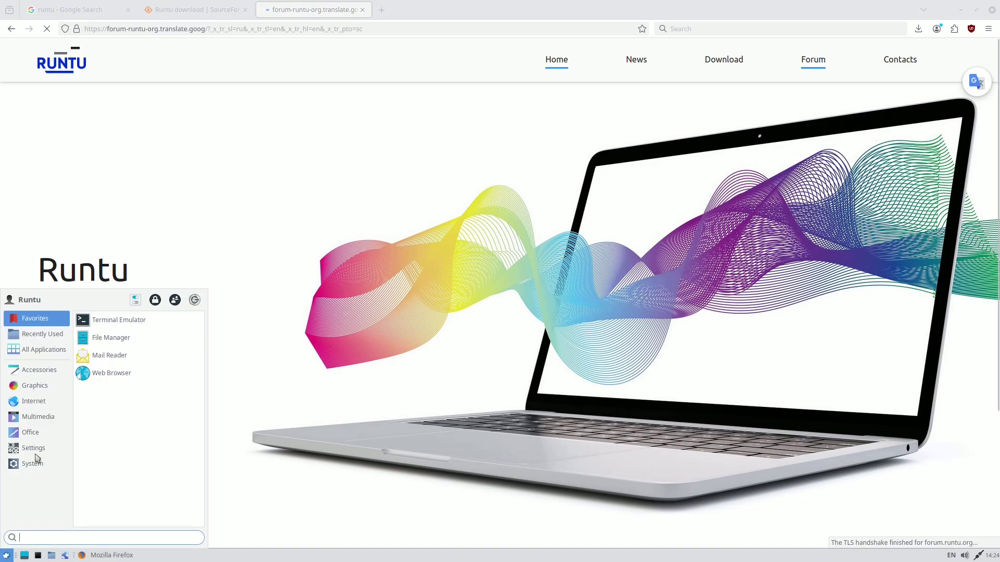
mouse_move(38, 348)
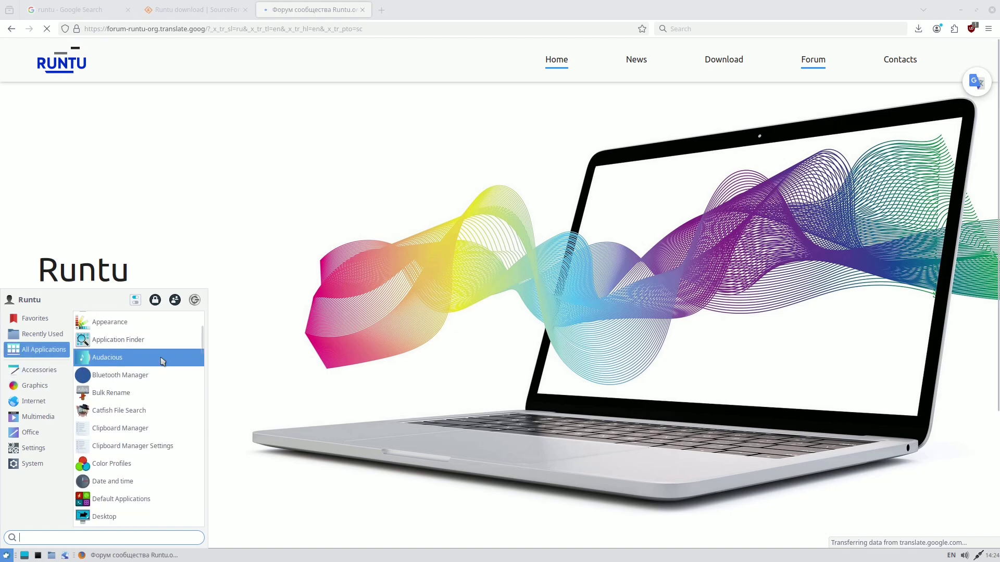
scroll(151, 360, "down", 10)
scroll(159, 360, "down", 8)
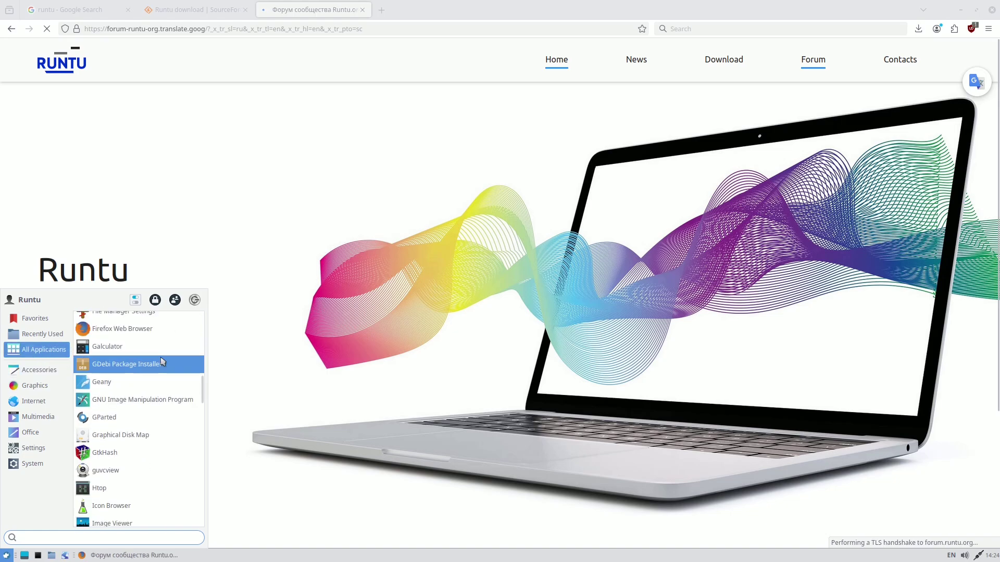
scroll(161, 357, "up", 4)
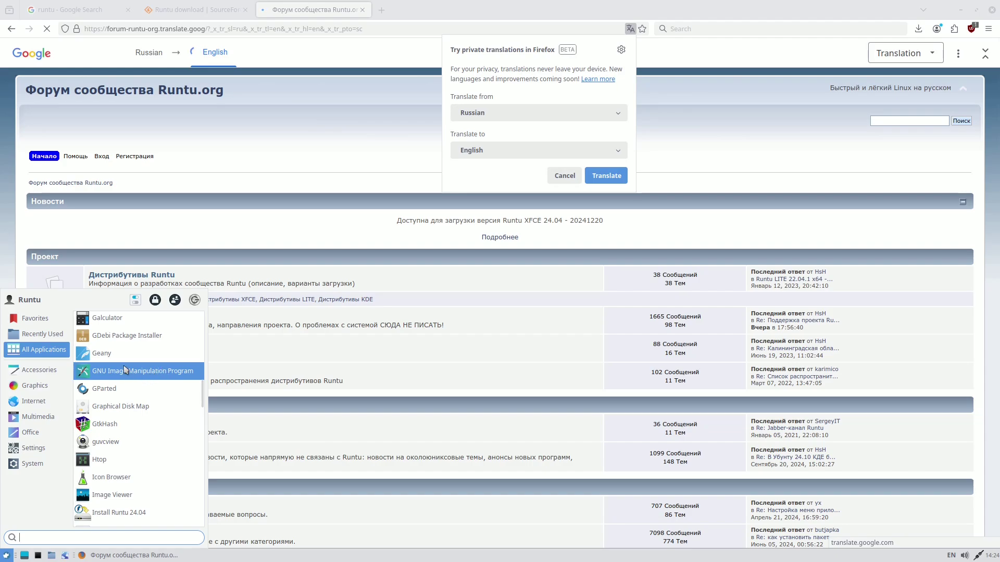
scroll(137, 390, "down", 4)
scroll(136, 390, "down", 3)
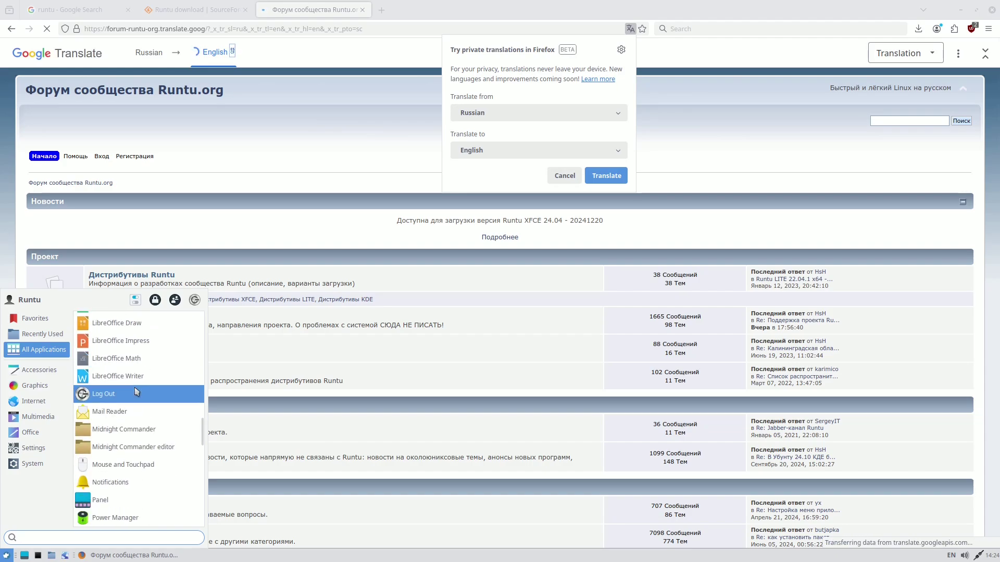
scroll(142, 386, "down", 3)
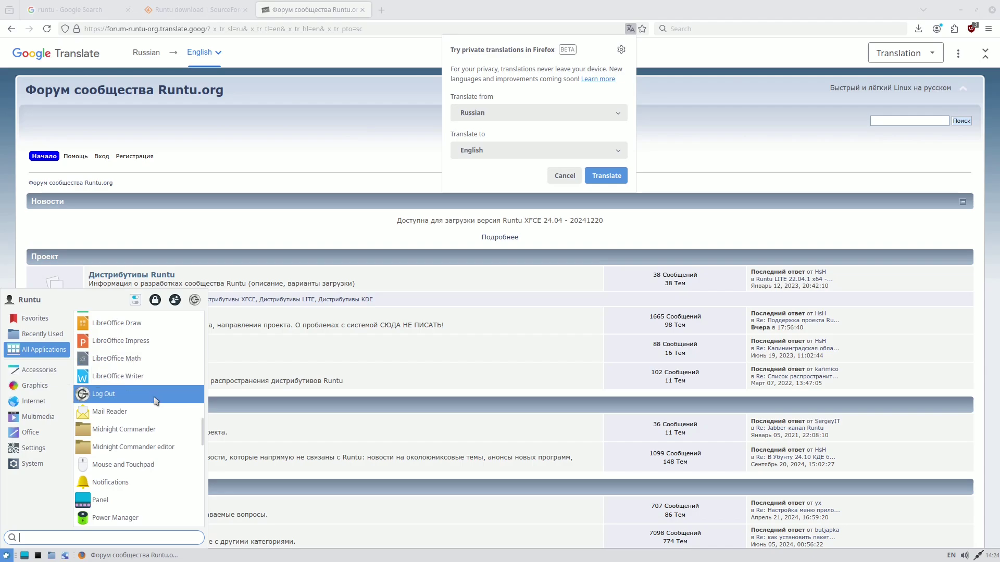
scroll(149, 440, "down", 1)
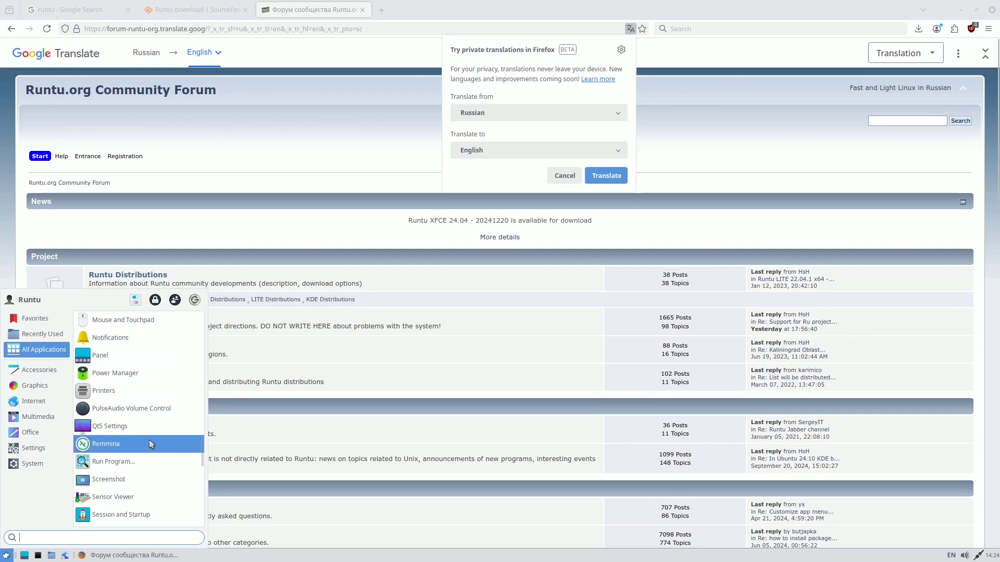
scroll(183, 360, "down", 2)
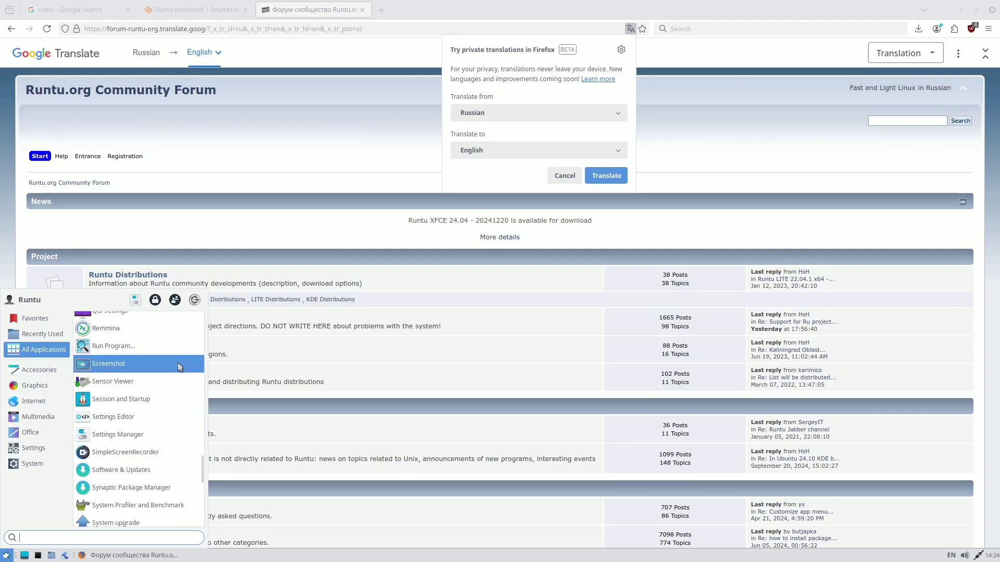
scroll(177, 363, "down", 3)
scroll(176, 363, "down", 4)
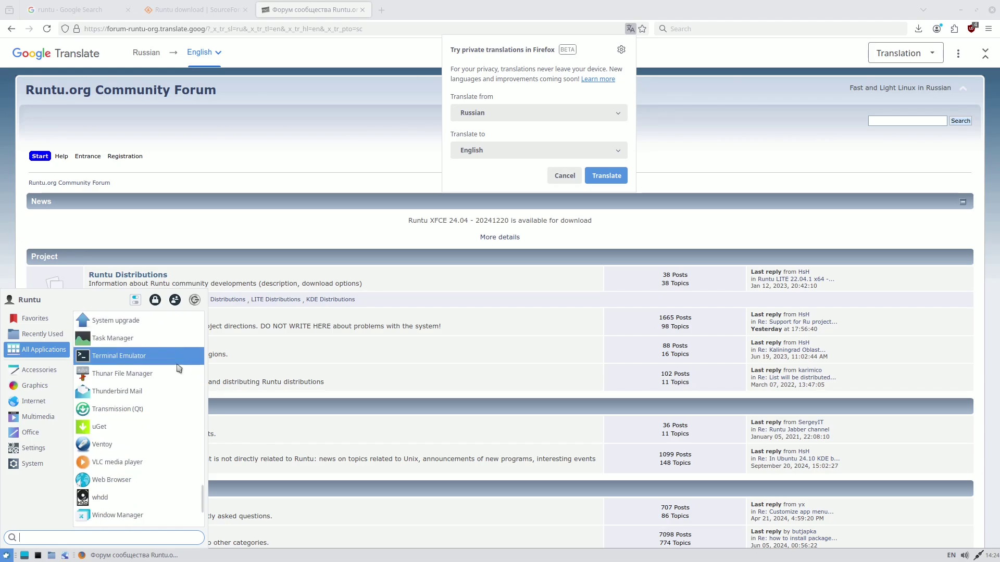
Step: Open the Appearance settings from the full application list and select the Arc-Lighter style
scroll(133, 395, "up", 5)
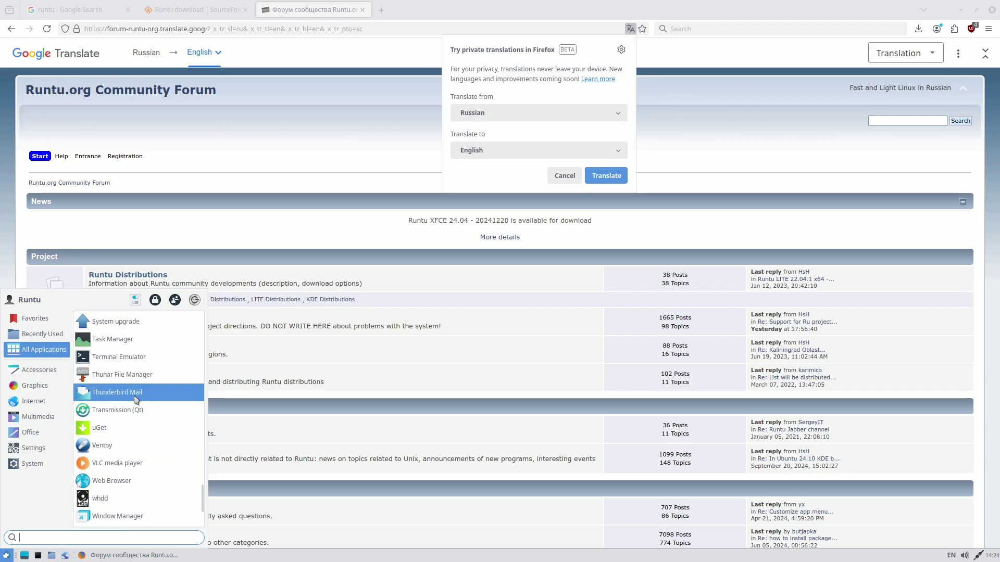
scroll(133, 395, "up", 3)
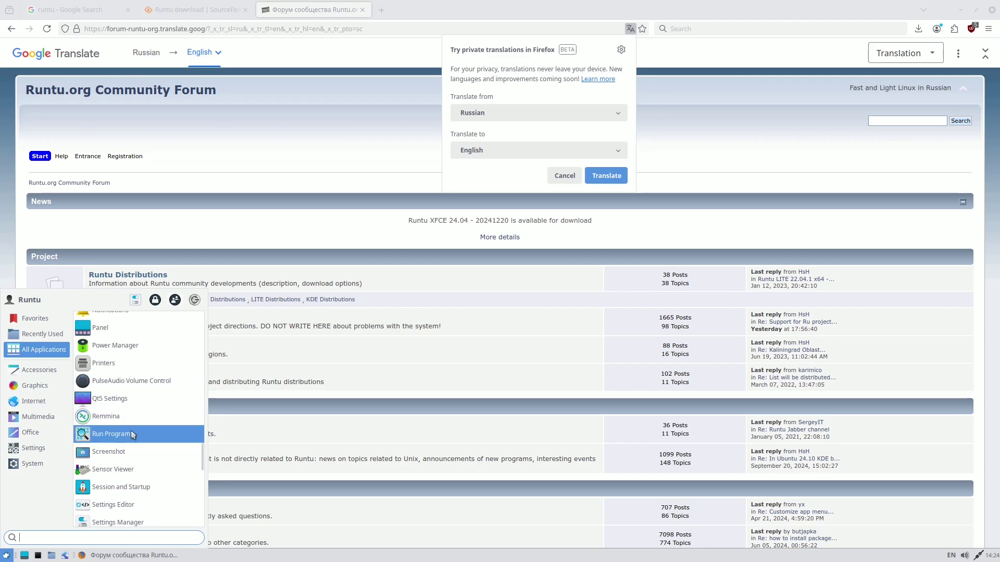
scroll(138, 393, "up", 5)
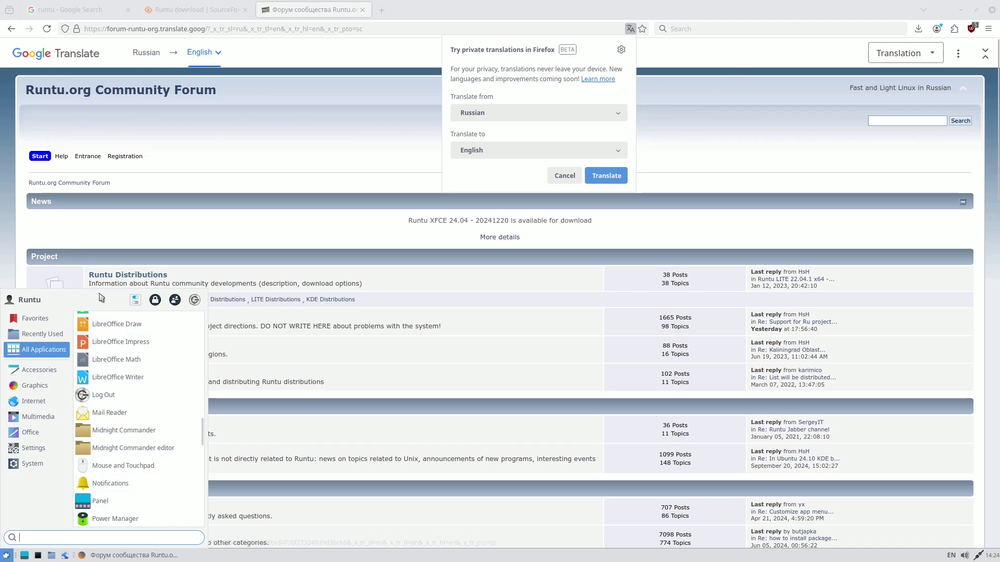
scroll(158, 392, "up", 10)
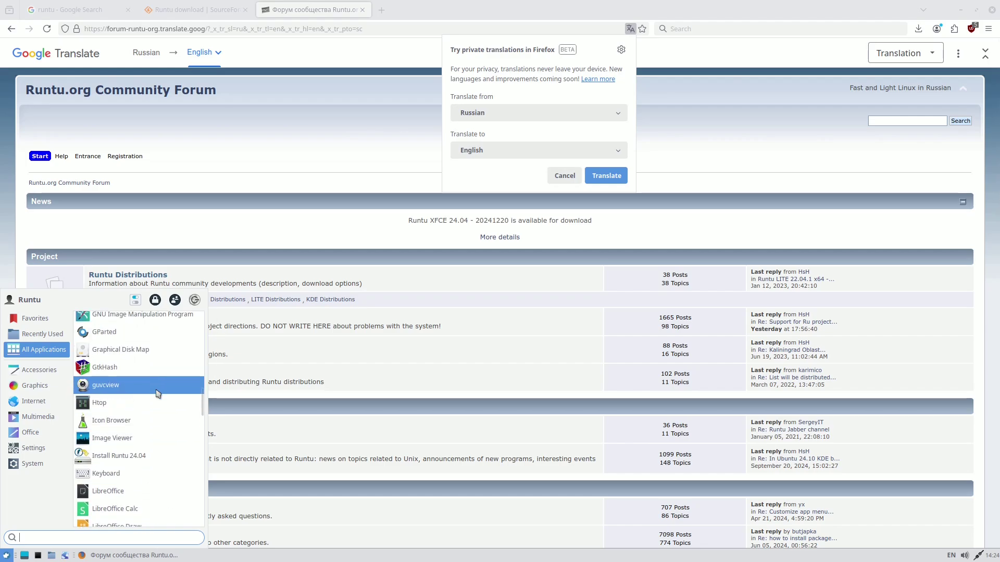
scroll(156, 394, "up", 8)
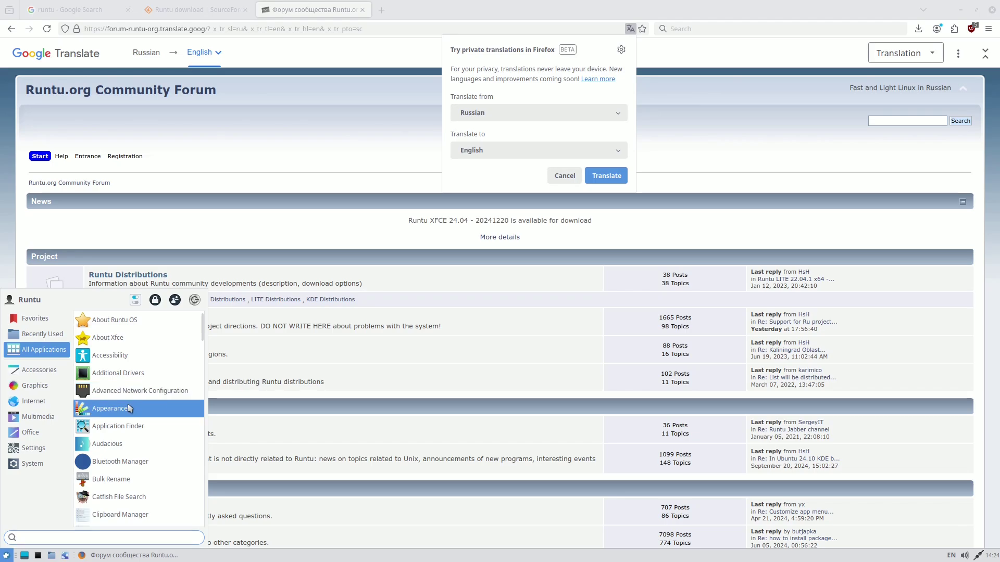
left_click(436, 310)
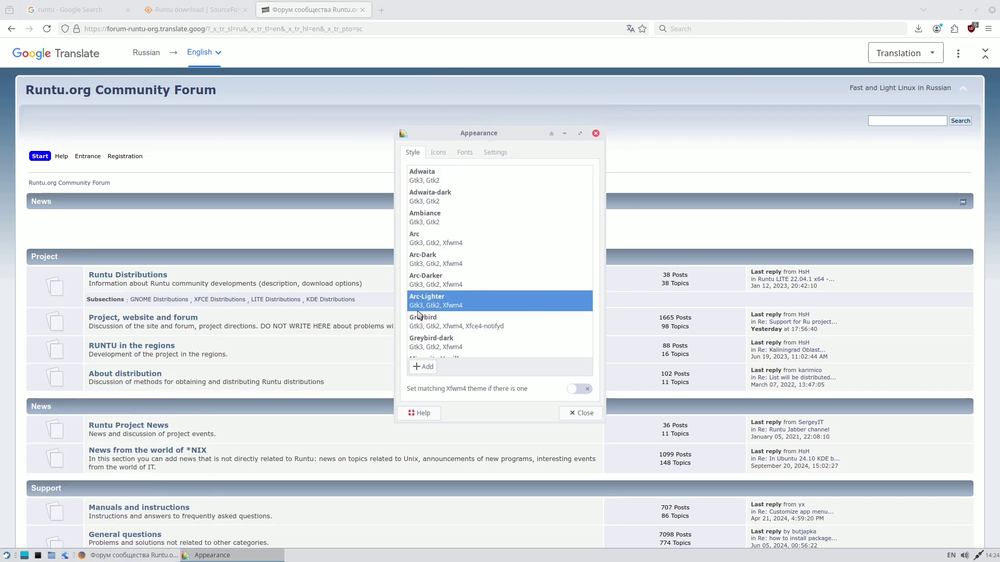
Step: Apply the Arc-Darker style, and look through the icon themes, fonts and general appearance settings before returning to the style list
scroll(442, 309, "down", 2)
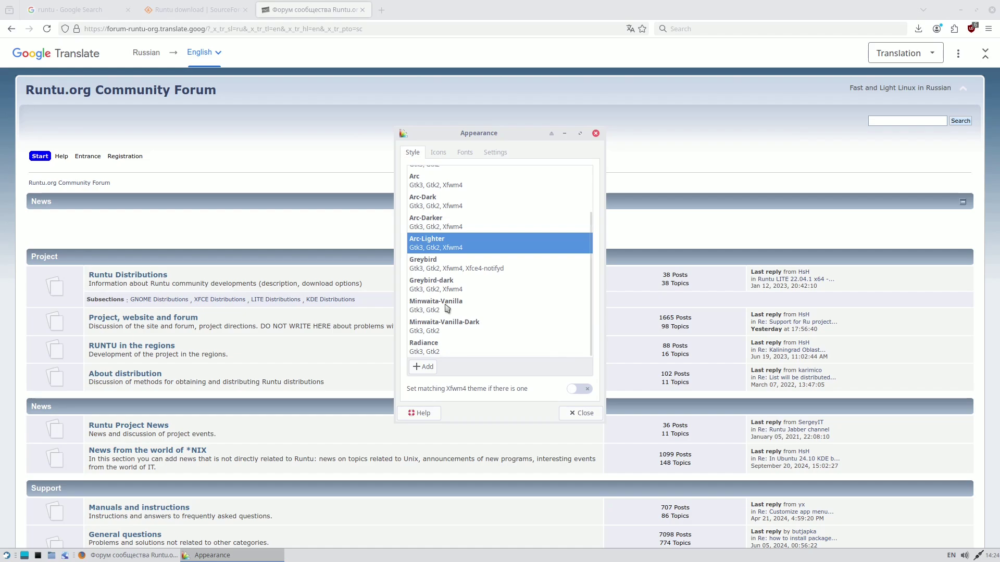
left_click(449, 224)
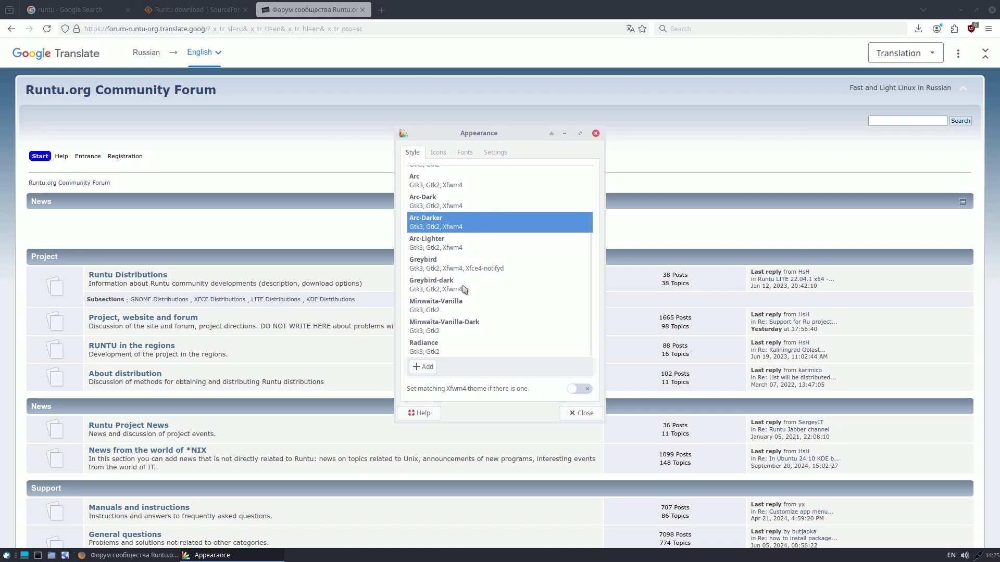
left_click(444, 154)
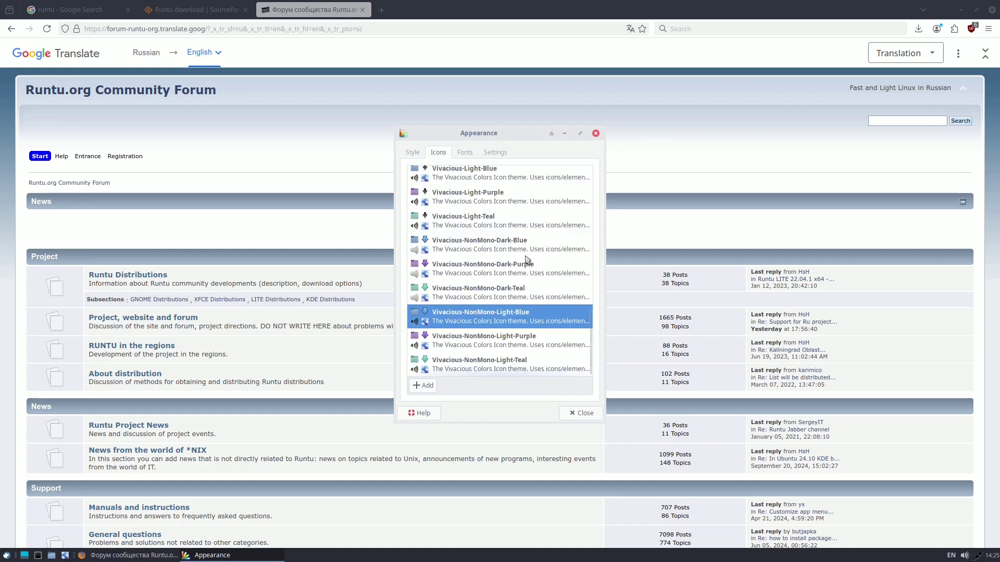
scroll(527, 259, "up", 10)
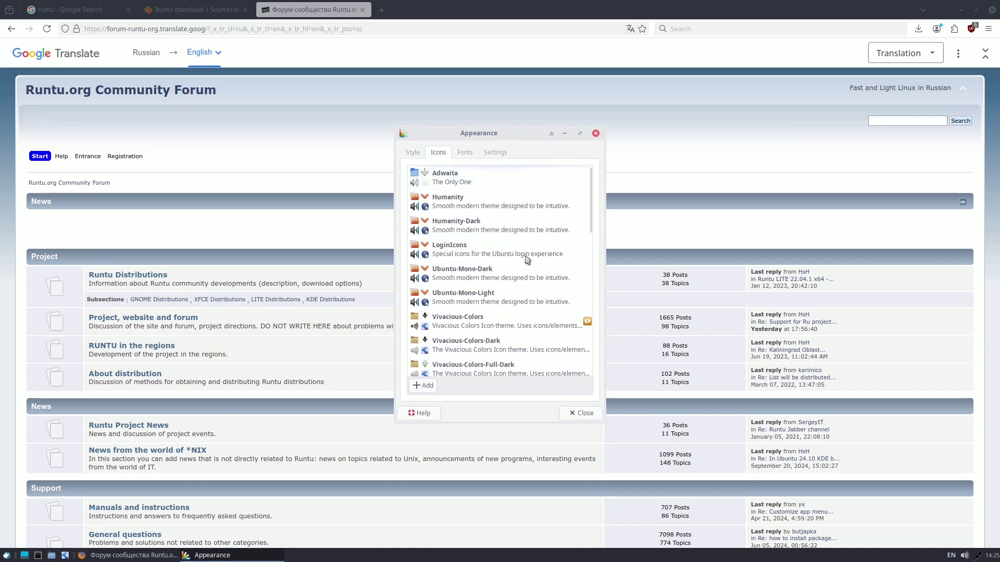
left_click(465, 153)
left_click(503, 157)
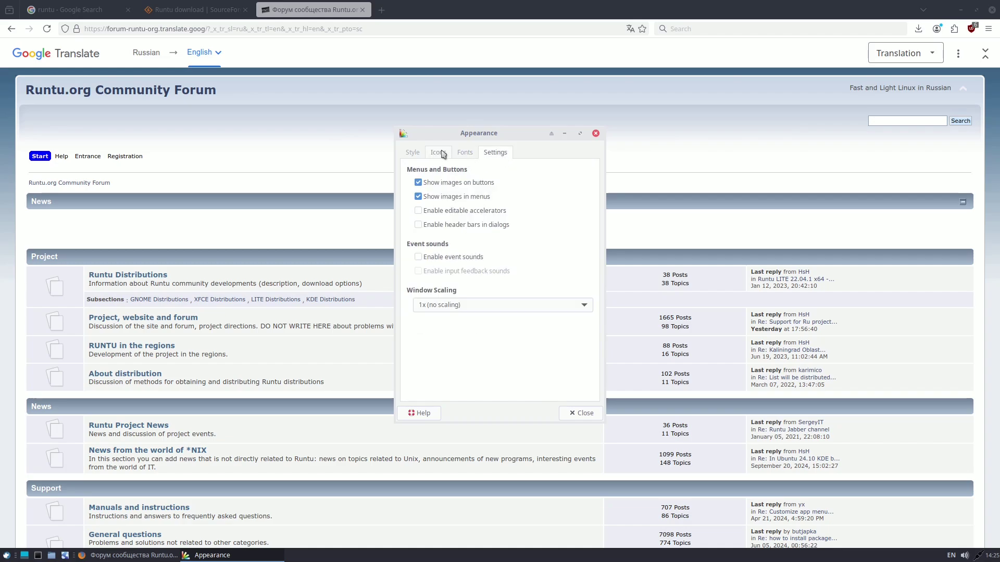
left_click(414, 152)
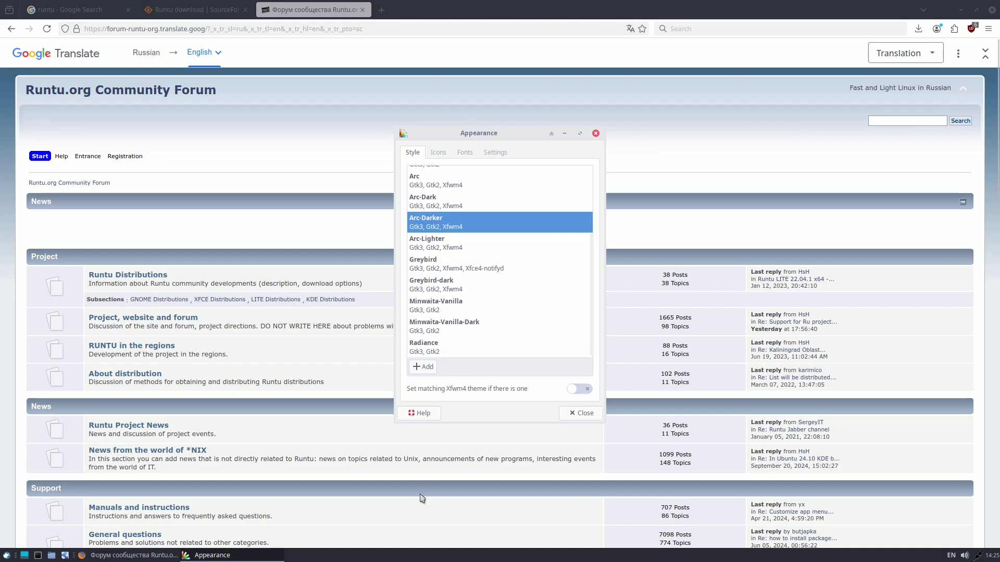
Step: Try the Arc-Dark style, and set the desktop style to Radiance
left_click(466, 203)
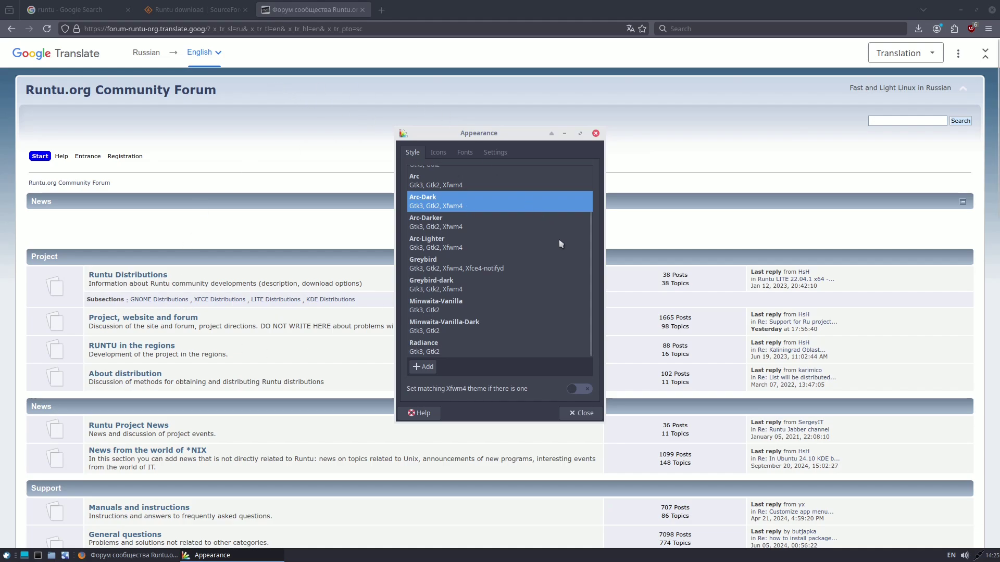
scroll(561, 243, "up", 2)
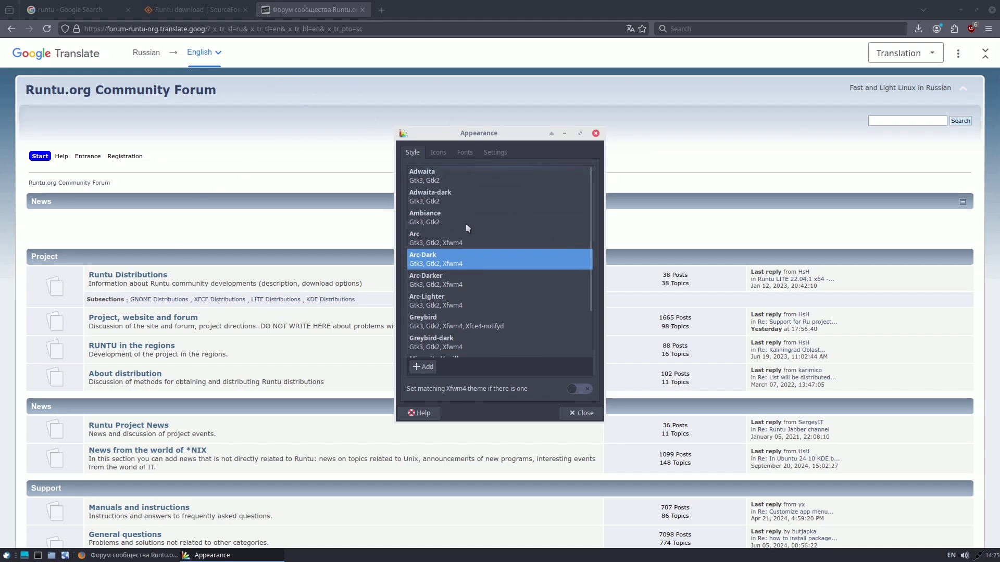
scroll(467, 230, "down", 2)
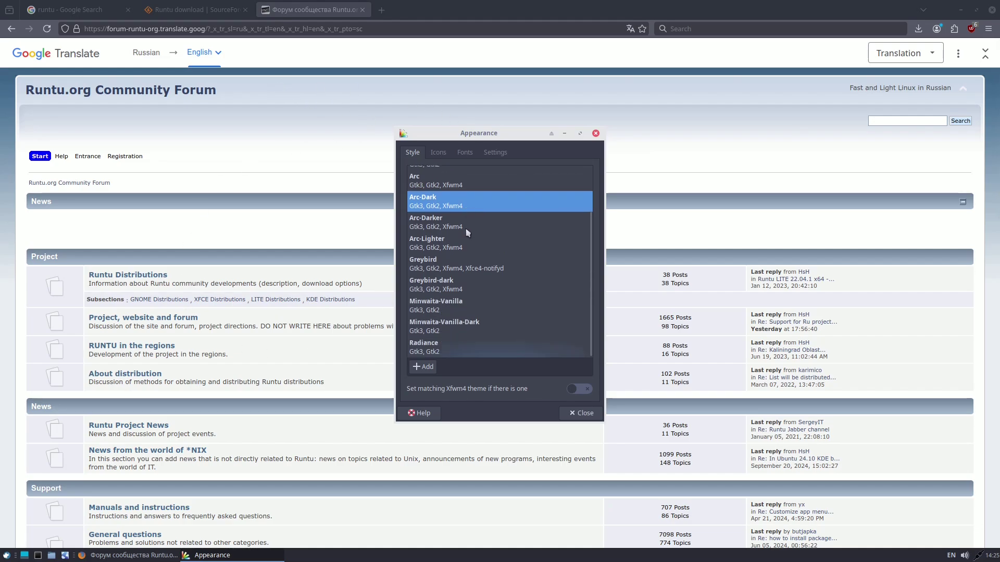
left_click(462, 348)
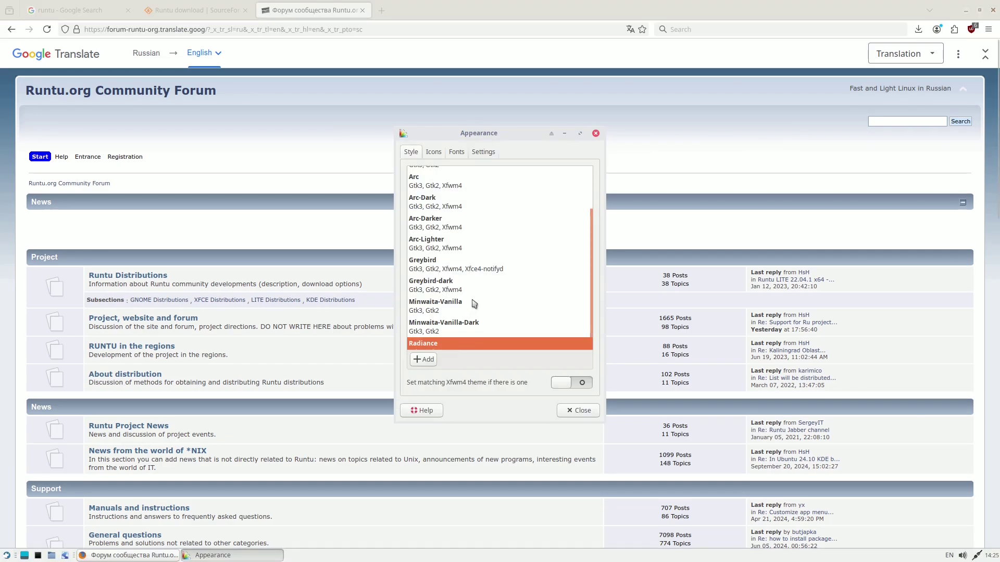
Step: Review the icon themes, fonts, general settings and style list under the Radiance style, and close the Appearance settings
left_click(432, 155)
left_click(452, 154)
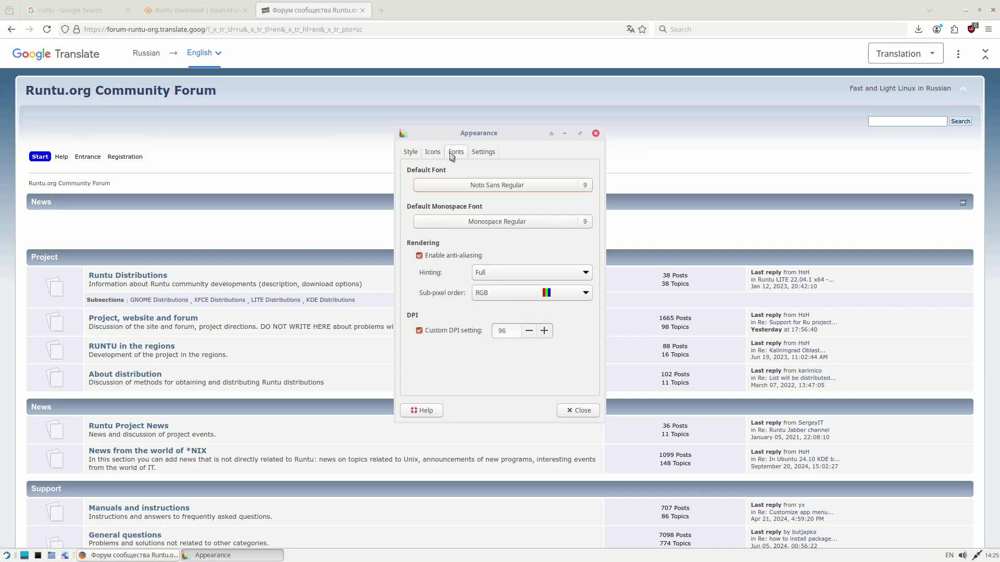
left_click(484, 154)
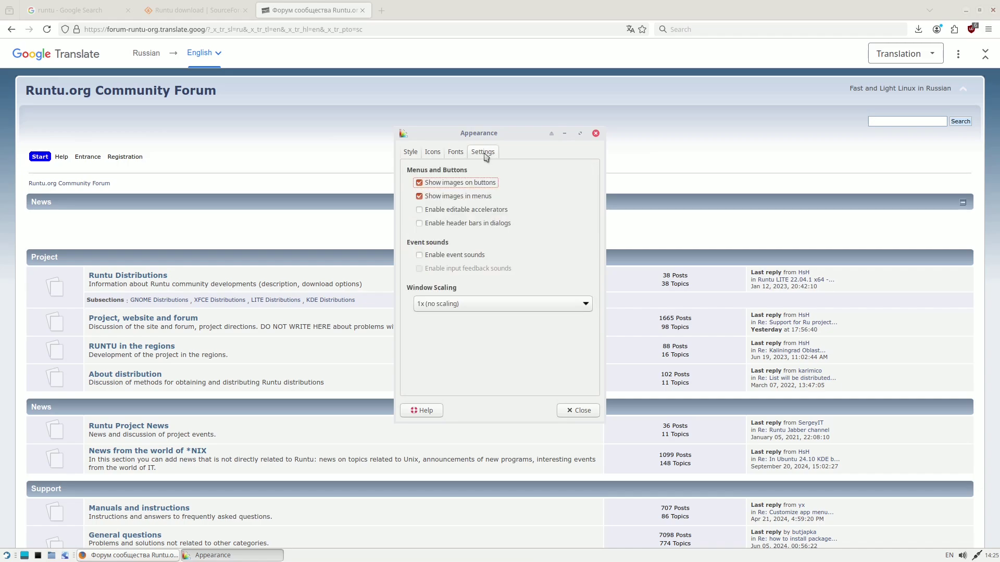
left_click(410, 154)
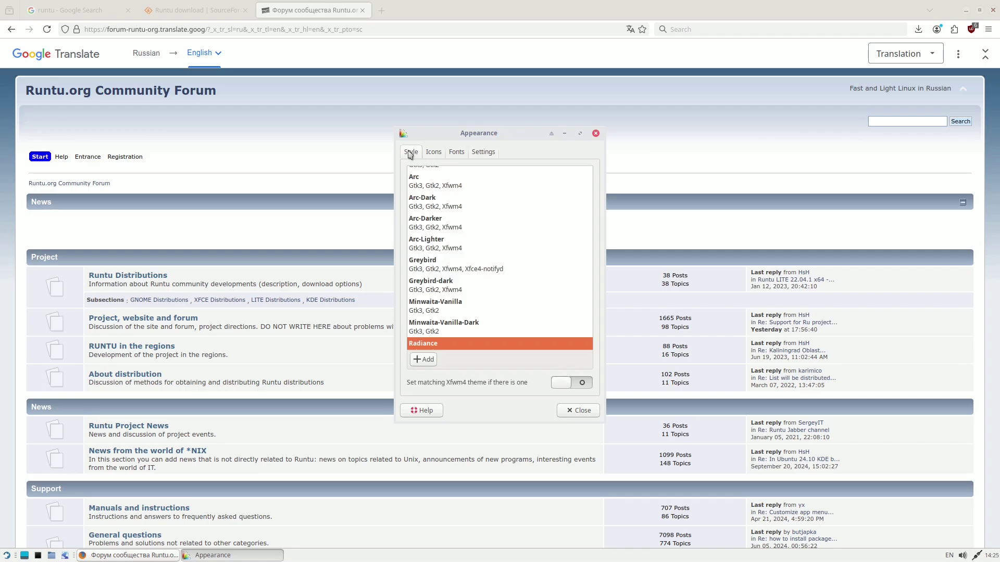
left_click(435, 154)
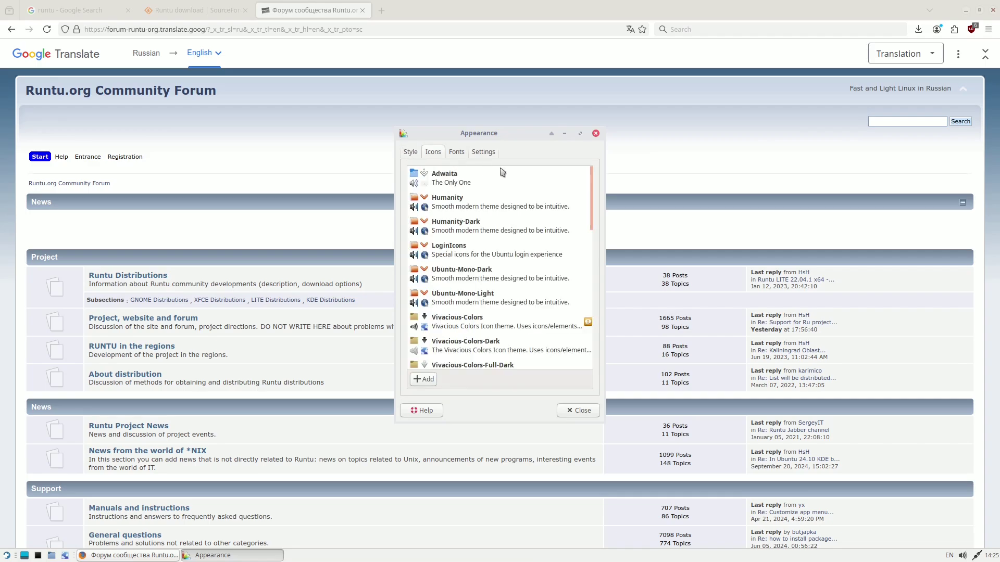
left_click_drag(499, 136, 471, 136)
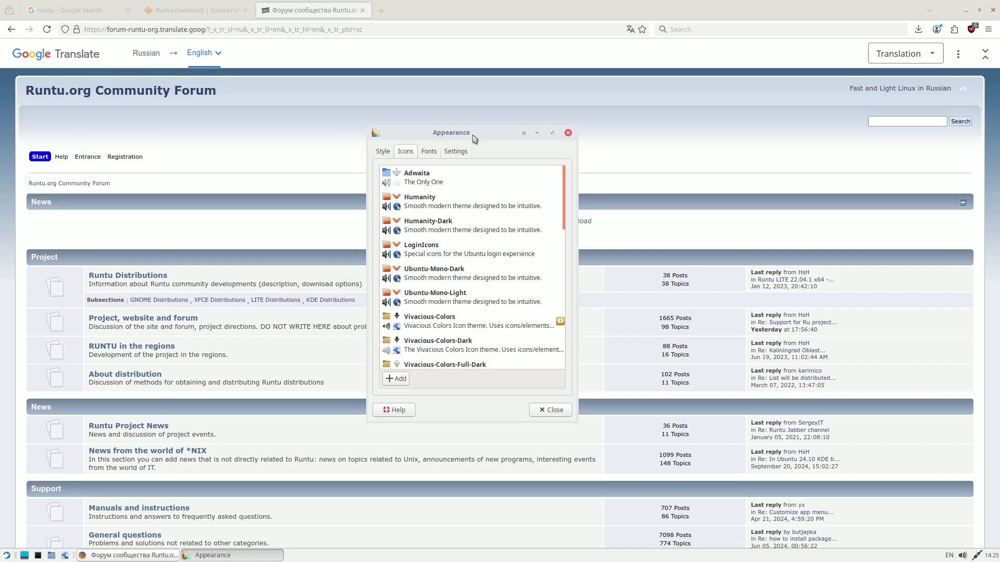
left_click(429, 153)
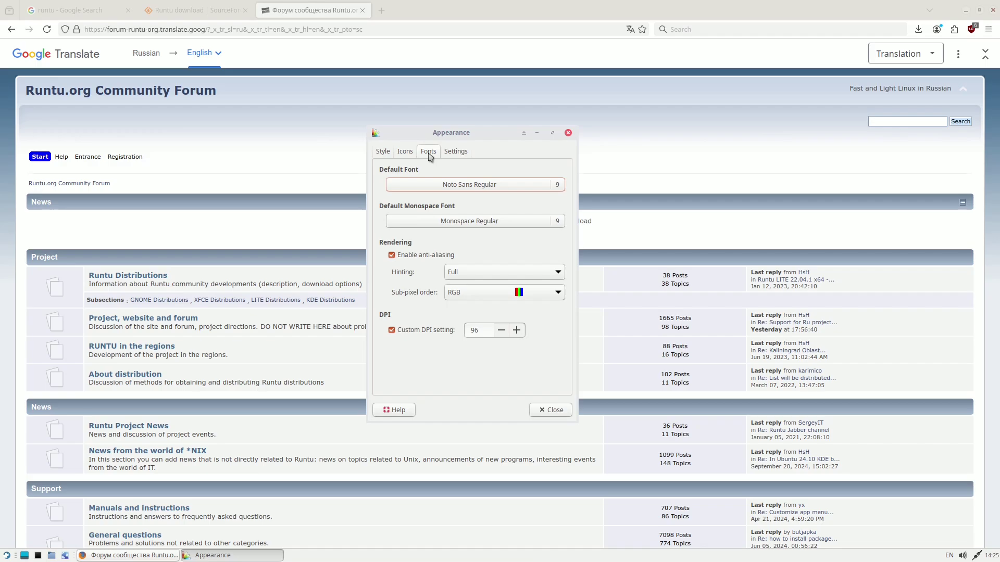
left_click(384, 154)
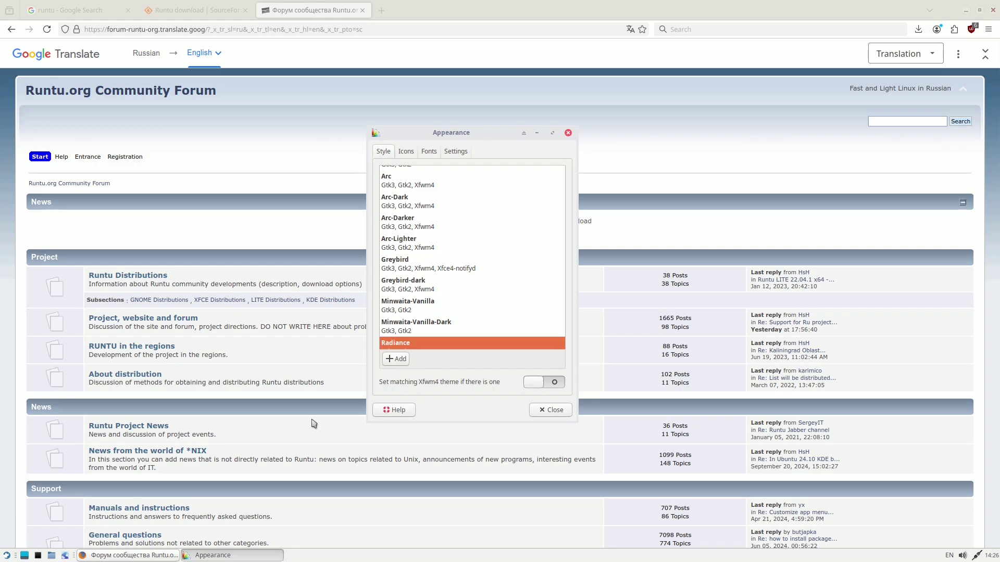
scroll(476, 208, "up", 3)
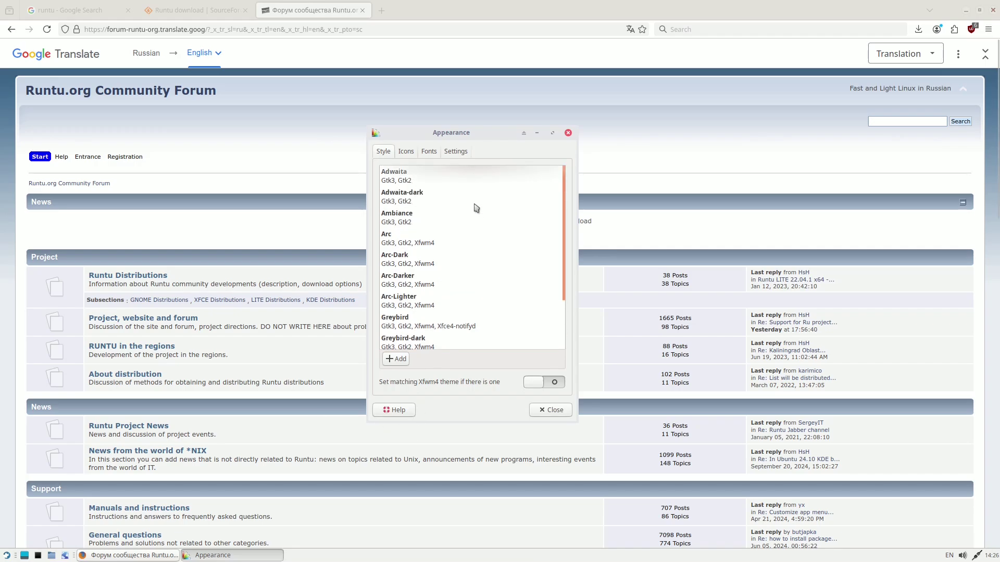
left_click(569, 133)
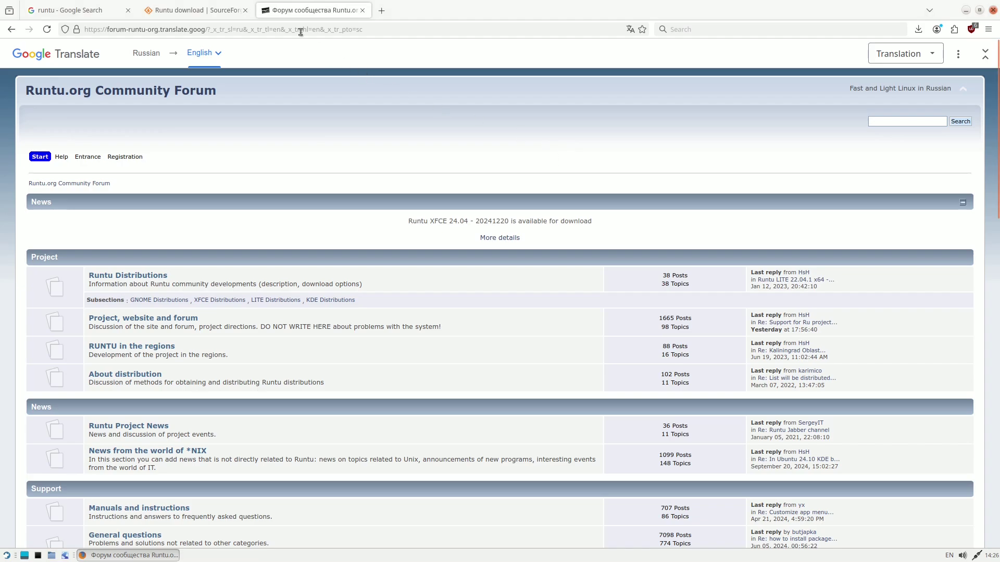
Step: View the open Runtu SourceForge download page, and return to the runtu Google results
left_click(211, 14)
left_click(363, 17)
left_click(82, 12)
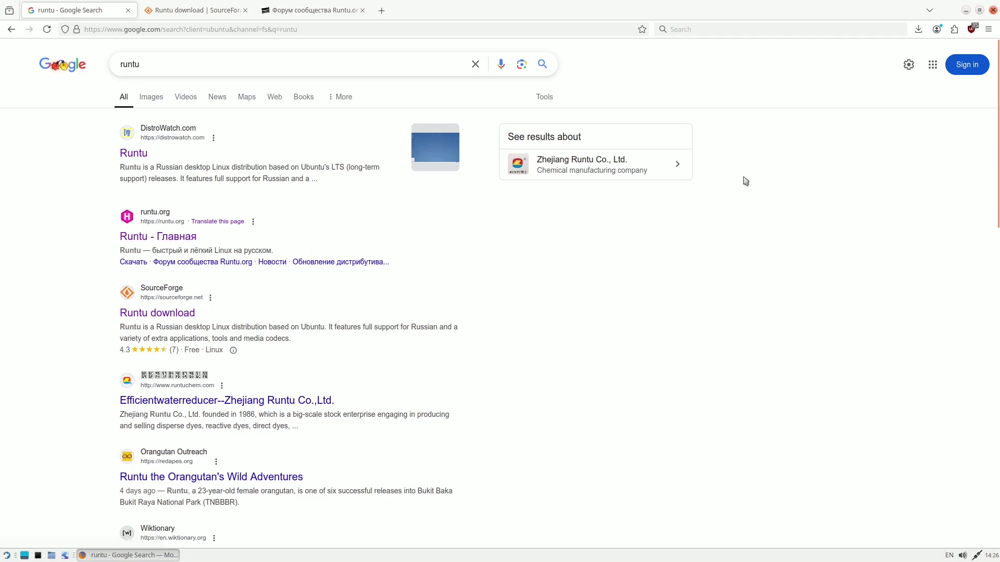
Step: Close Firefox, and look at the language choices in the Runtu 24.04 installer before quitting the installation
left_click(993, 10)
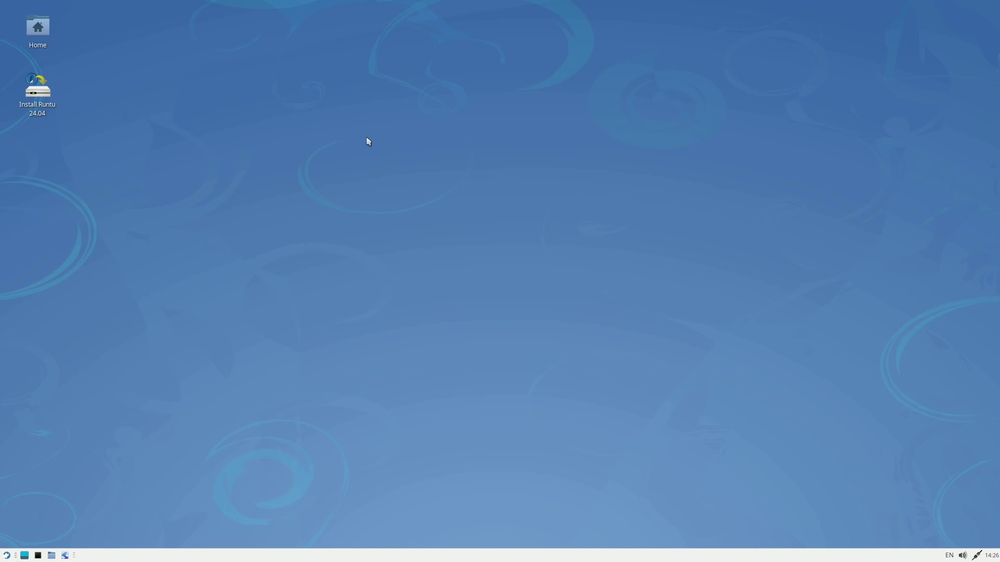
double_click(38, 87)
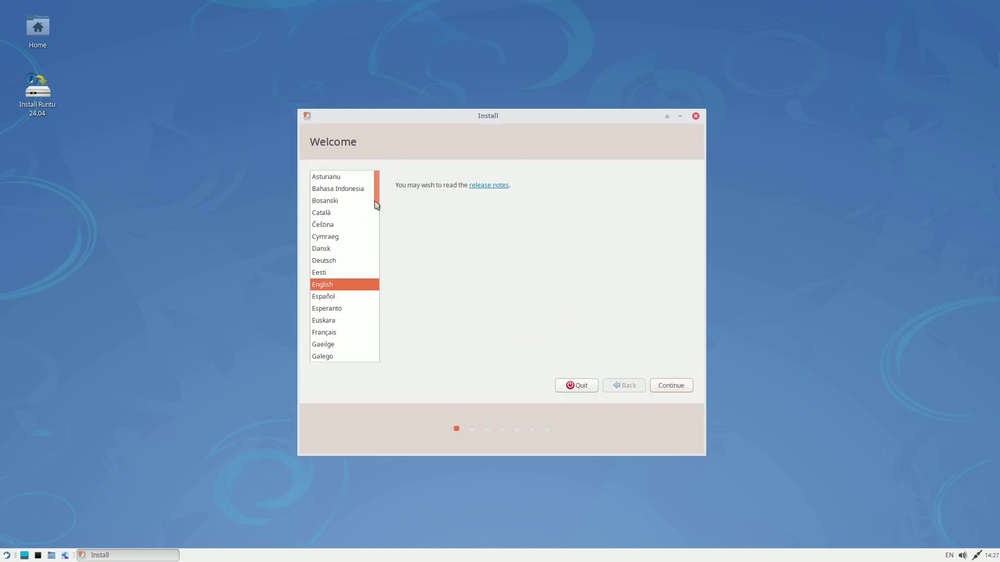
mouse_move(377, 204)
left_mouse_down()
mouse_move(369, 358)
mouse_move(373, 194)
left_mouse_up()
left_click(591, 388)
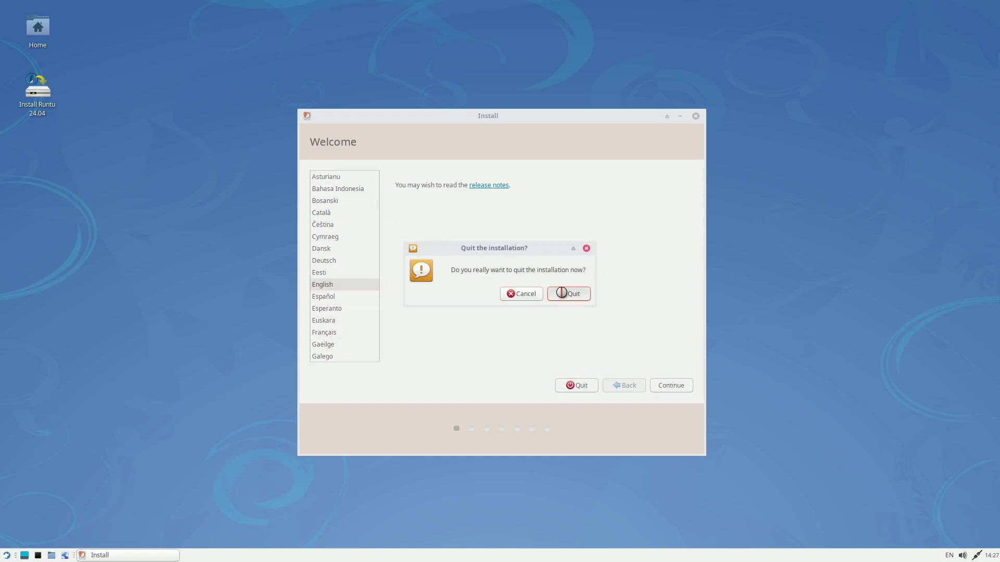
left_click(561, 292)
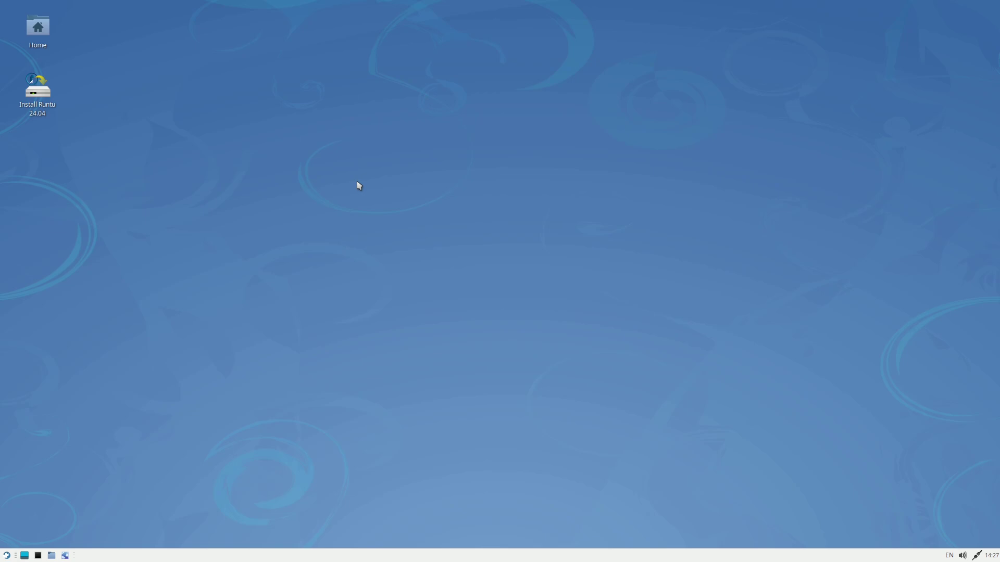
Step: Open the desktop settings from the desktop and apply the blue Windows-logo wallpaper from the backgrounds folder
right_click(359, 186)
left_click(403, 320)
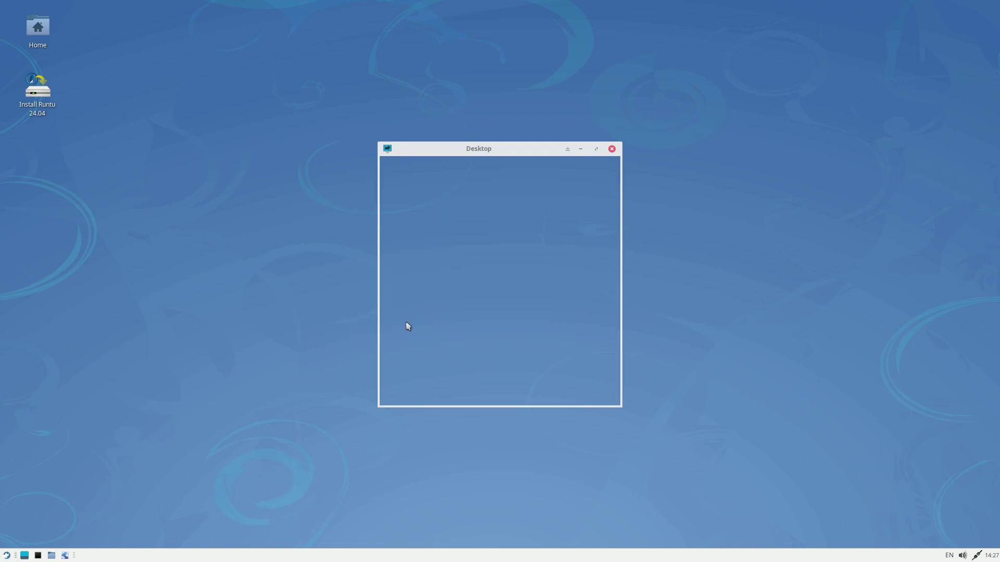
left_click_drag(510, 148, 539, 130)
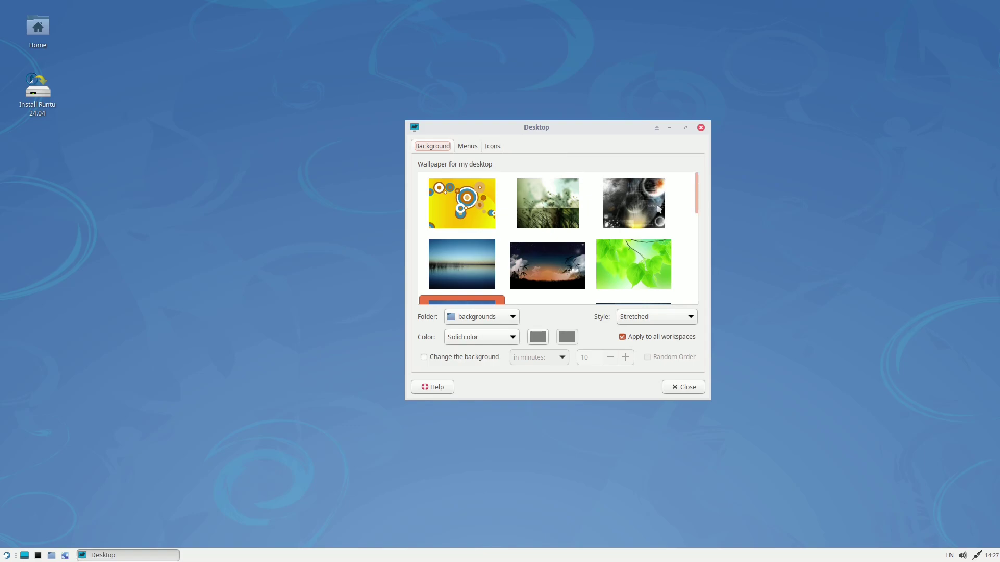
left_click_drag(695, 202, 701, 297)
left_click(561, 279)
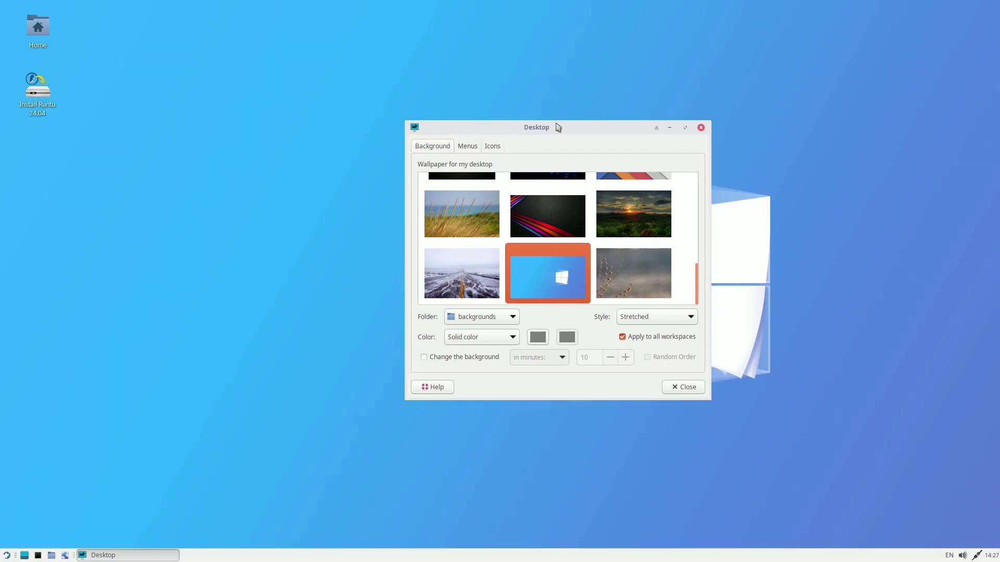
left_click_drag(558, 127, 215, 179)
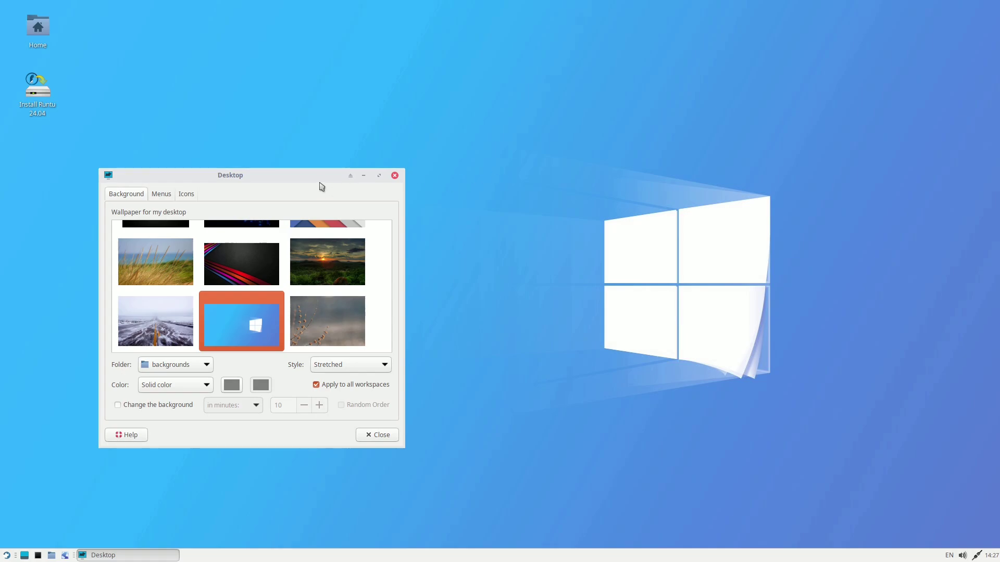
Step: Browse the other wallpapers in the backgrounds folder and try the black Openbox wallpaper
left_click_drag(322, 186, 716, 156)
scroll(598, 240, "up", 3)
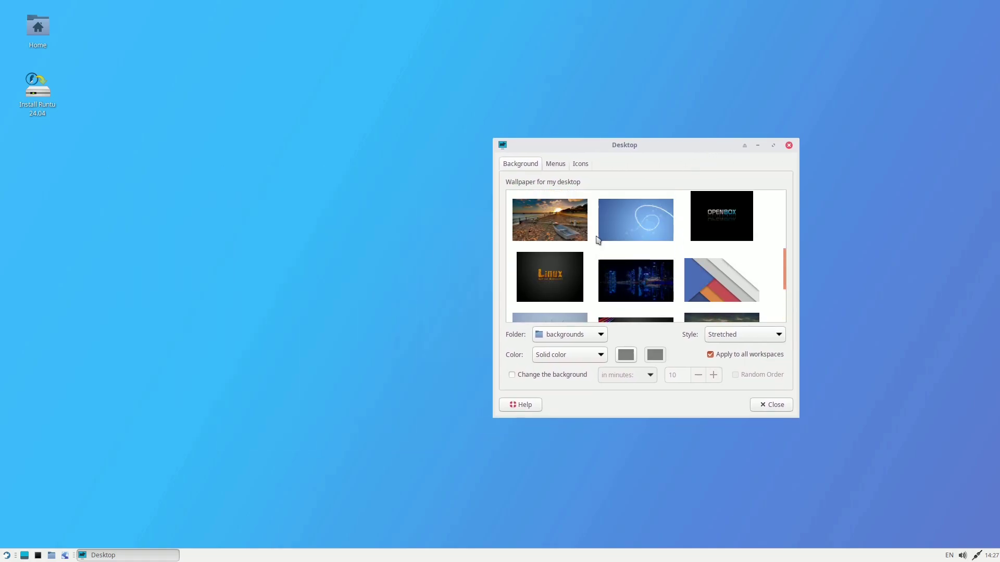
scroll(597, 239, "up", 5)
scroll(685, 239, "down", 2)
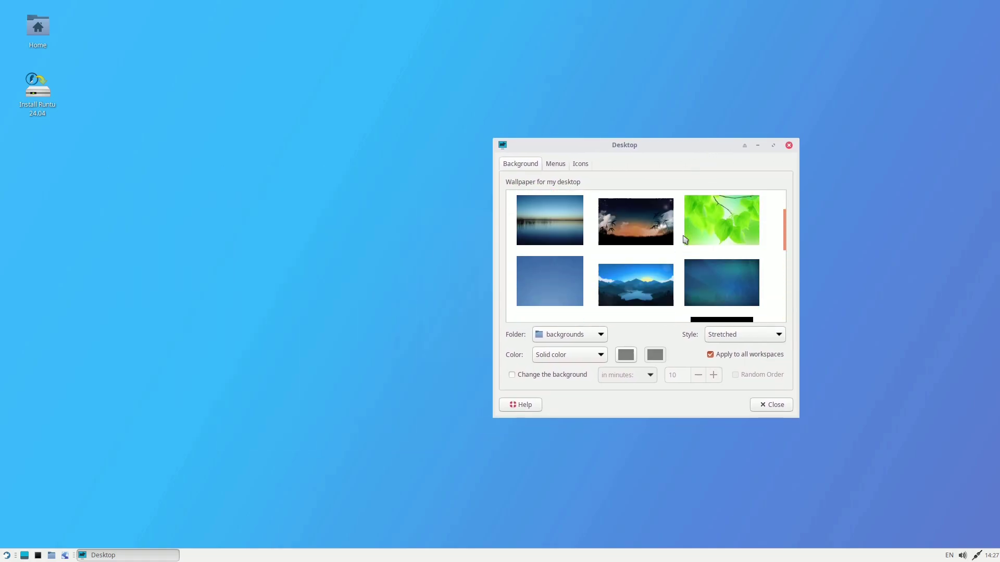
scroll(685, 240, "down", 5)
scroll(685, 239, "up", 3)
left_click(716, 232)
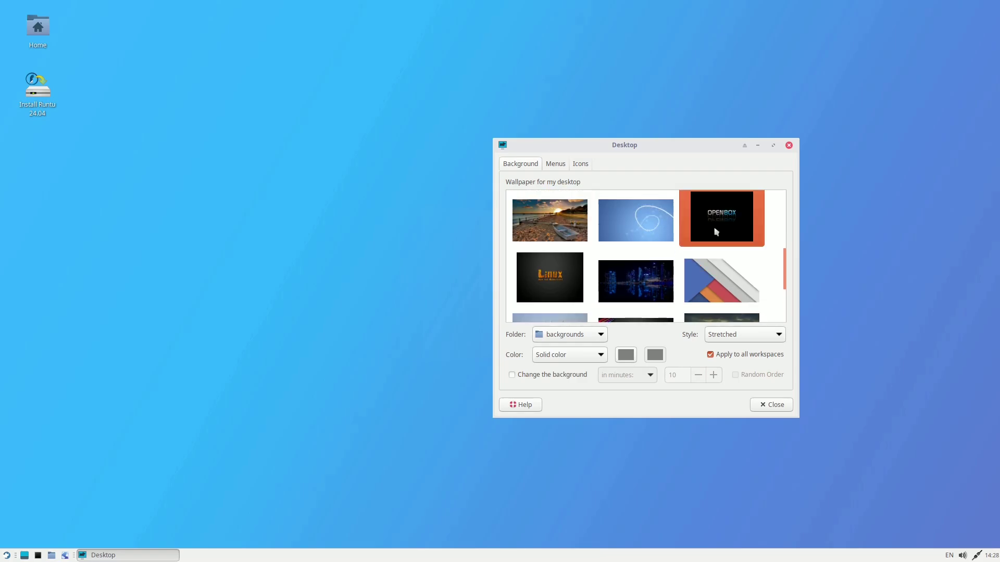
Step: Try the beach grass wallpaper, and set the desktop background to the black leather image with coloured stripes
scroll(642, 237, "down", 2)
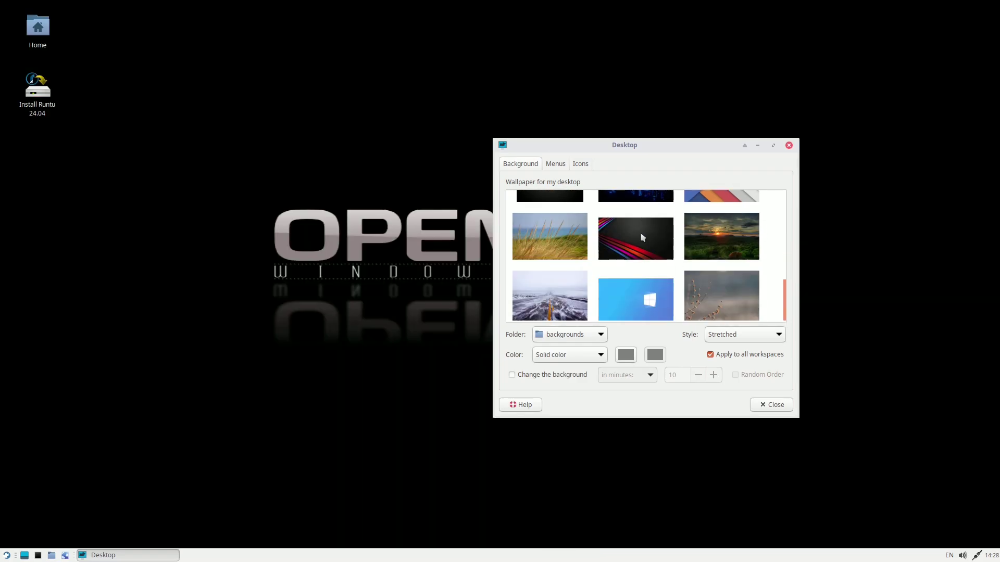
left_click(564, 255)
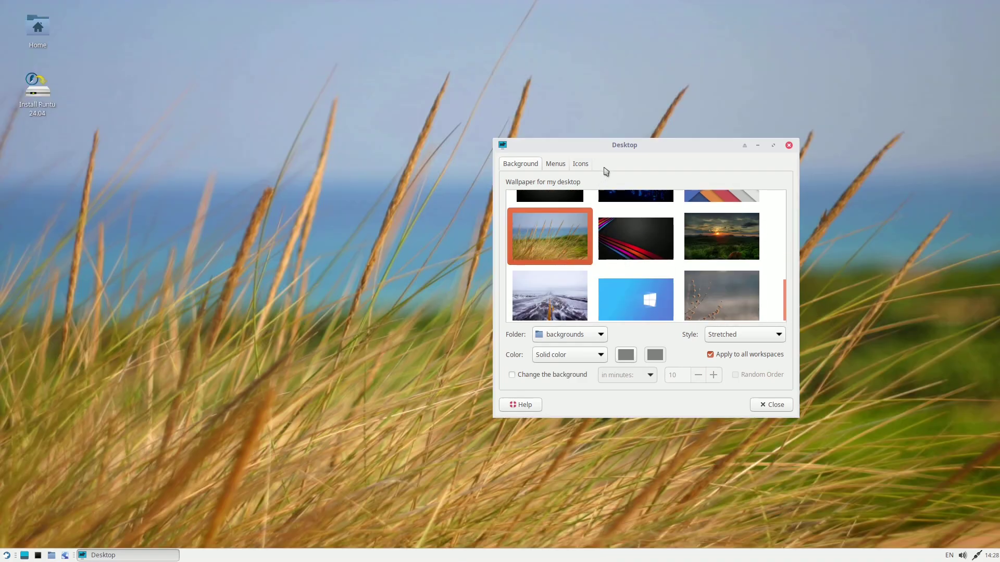
left_click(625, 241)
mouse_move(625, 140)
left_mouse_down()
mouse_move(828, 234)
mouse_move(612, 128)
left_mouse_up()
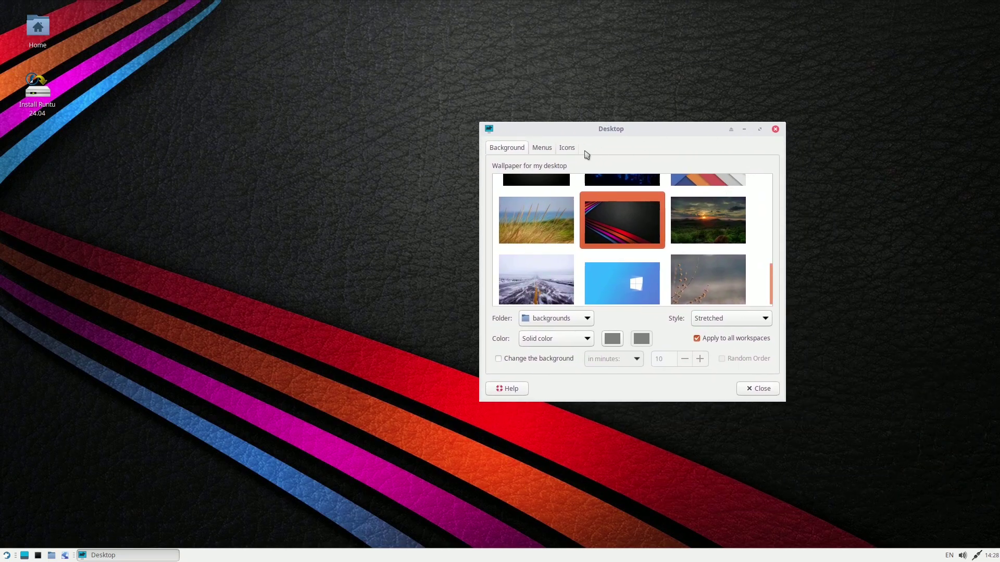
Step: Review the desktop's menu and icon settings, and close the Desktop settings
left_click(540, 151)
left_click(572, 150)
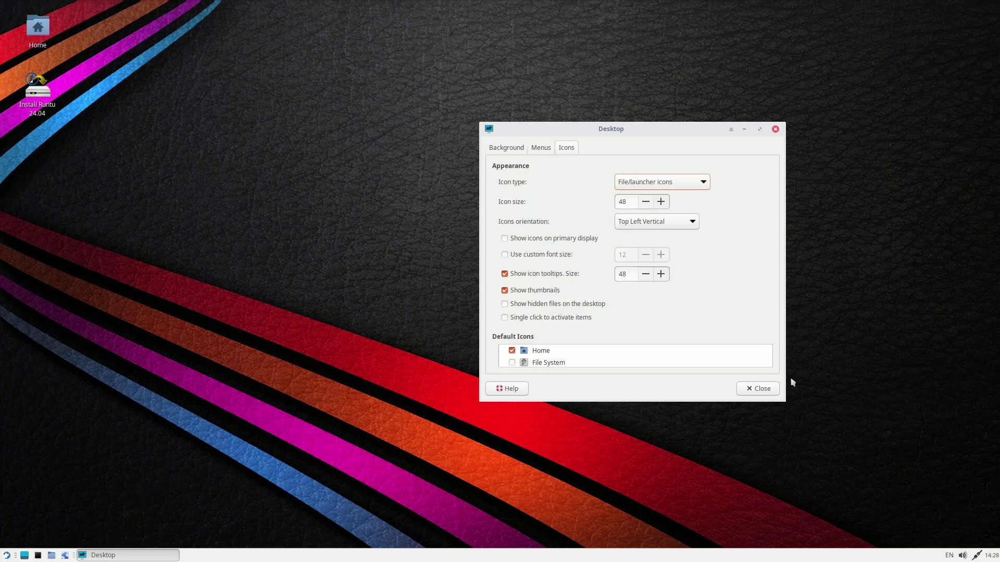
left_click(771, 391)
Step: View the version information of the Xfce panel and close it
right_click(499, 558)
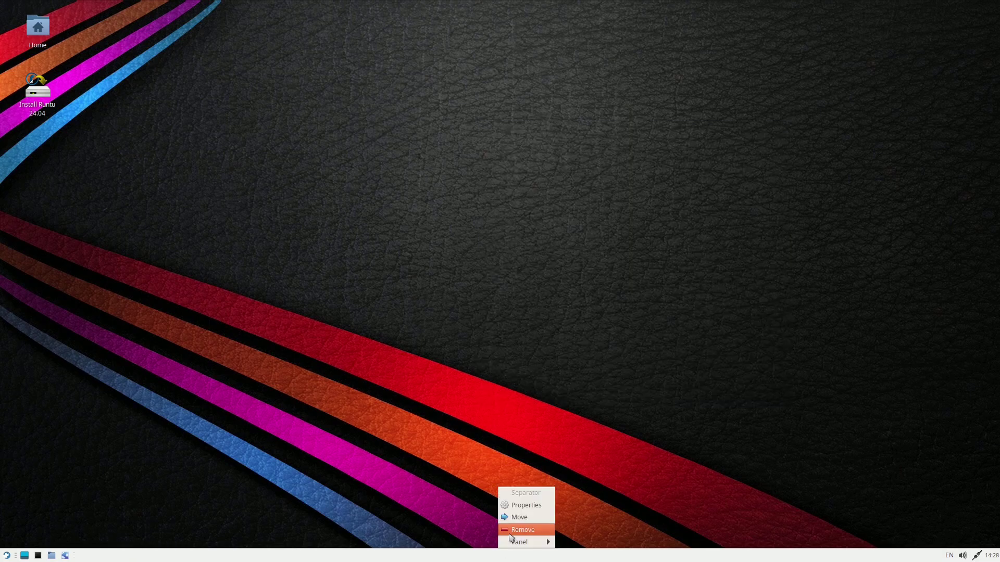
mouse_move(522, 544)
left_click(569, 543)
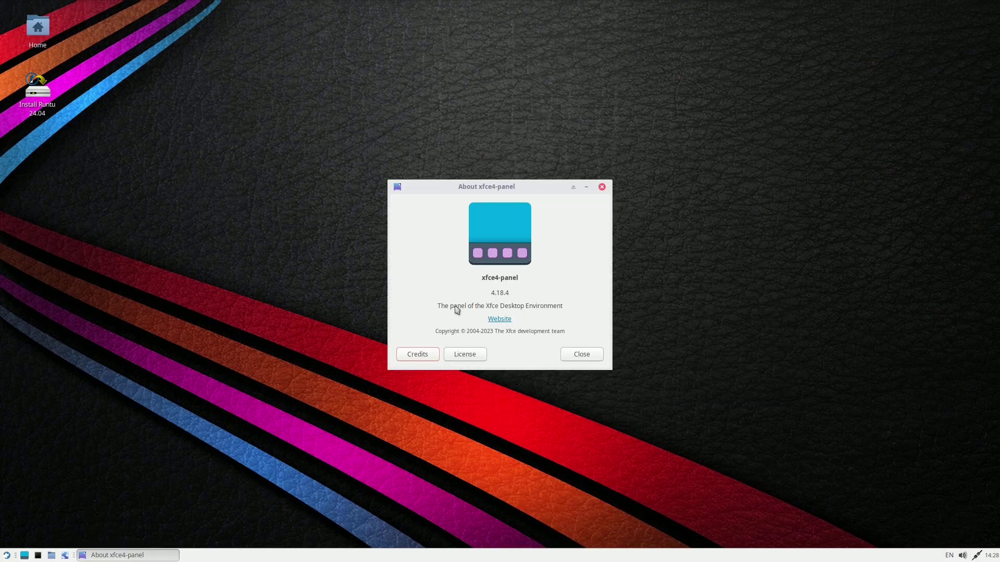
left_click(577, 354)
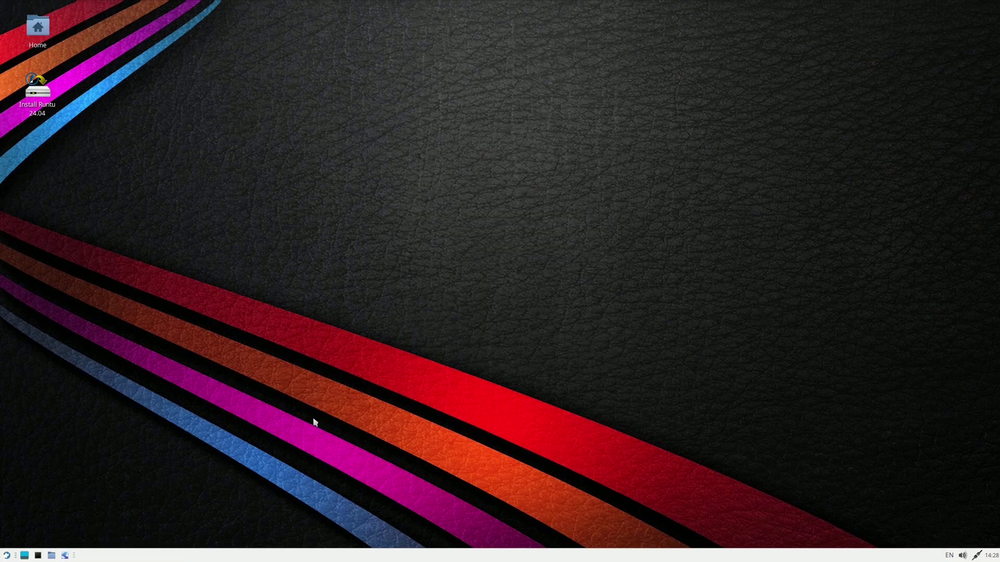
Step: Launch GNU Image Manipulation Program from the Graphics applications
left_click(7, 555)
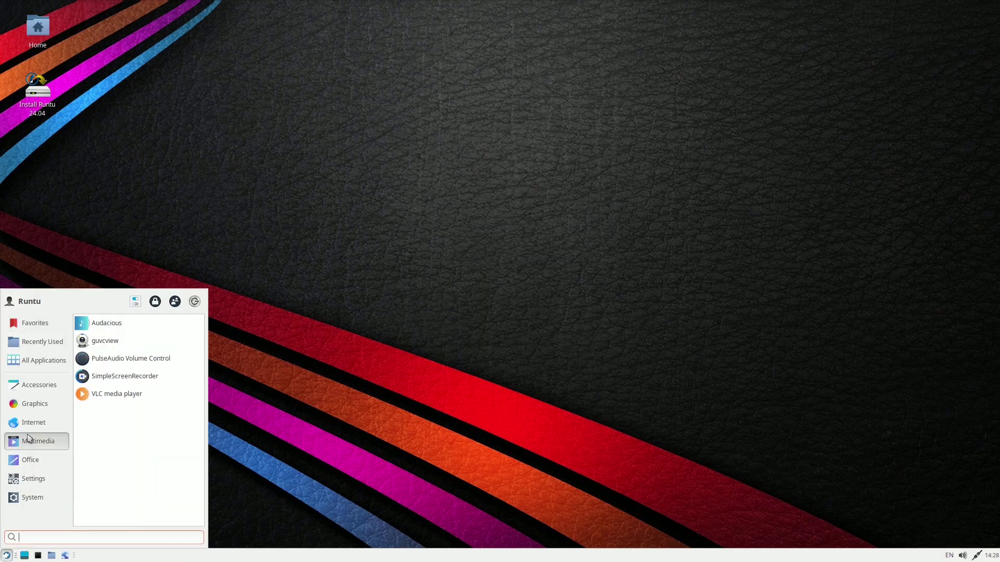
mouse_move(31, 405)
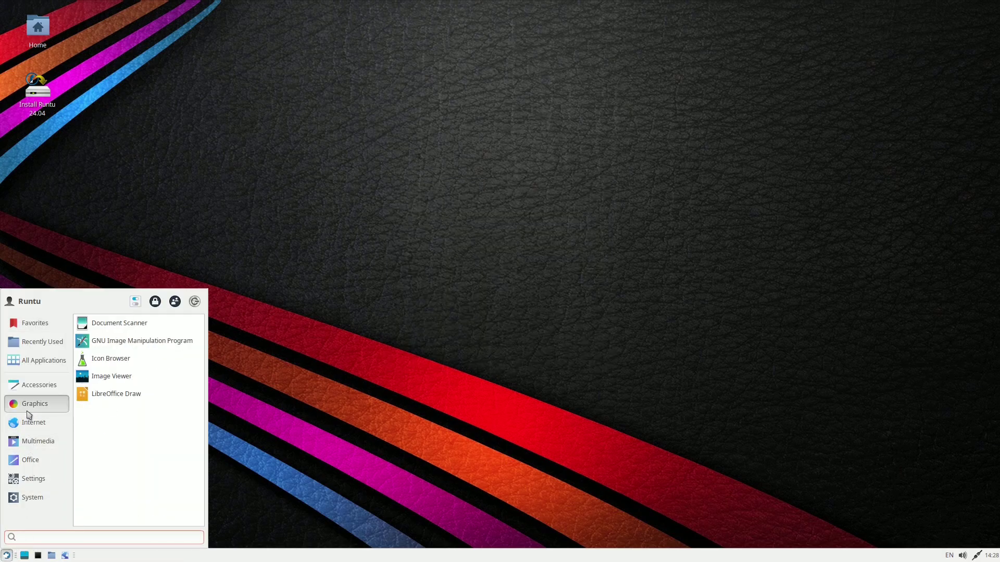
left_click(139, 341)
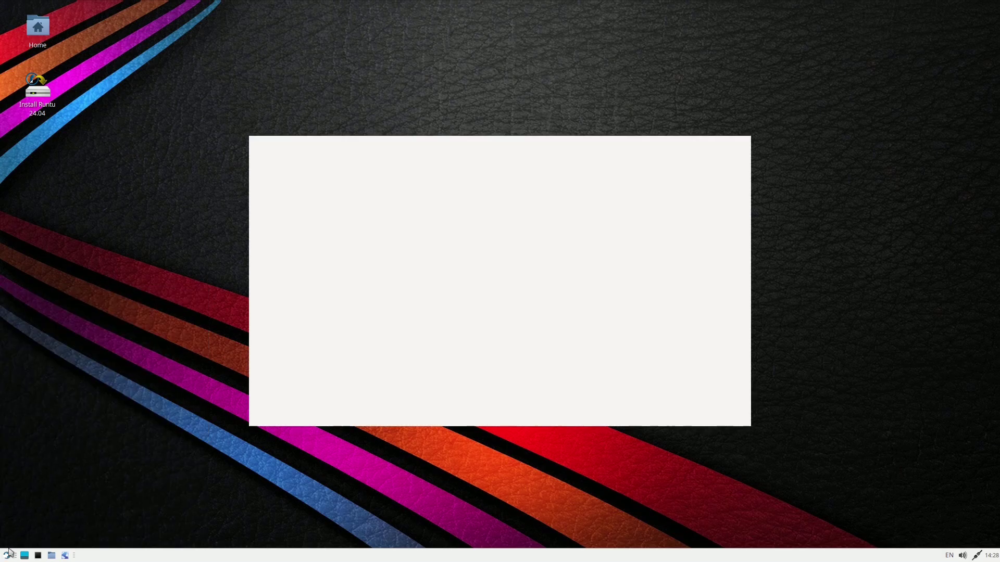
Step: Look through the System applications and launch Thunar File Manager
left_click(7, 555)
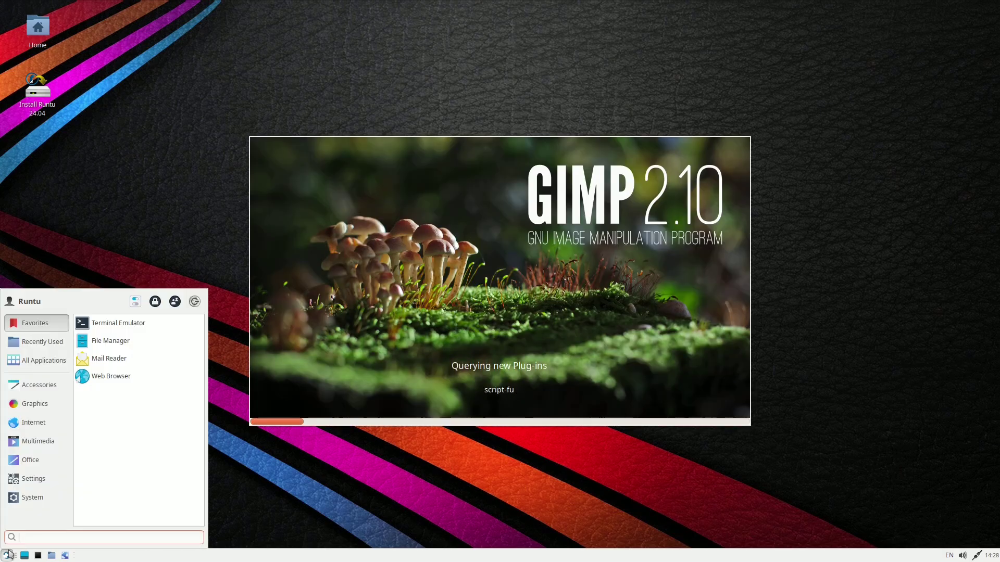
left_click(18, 498)
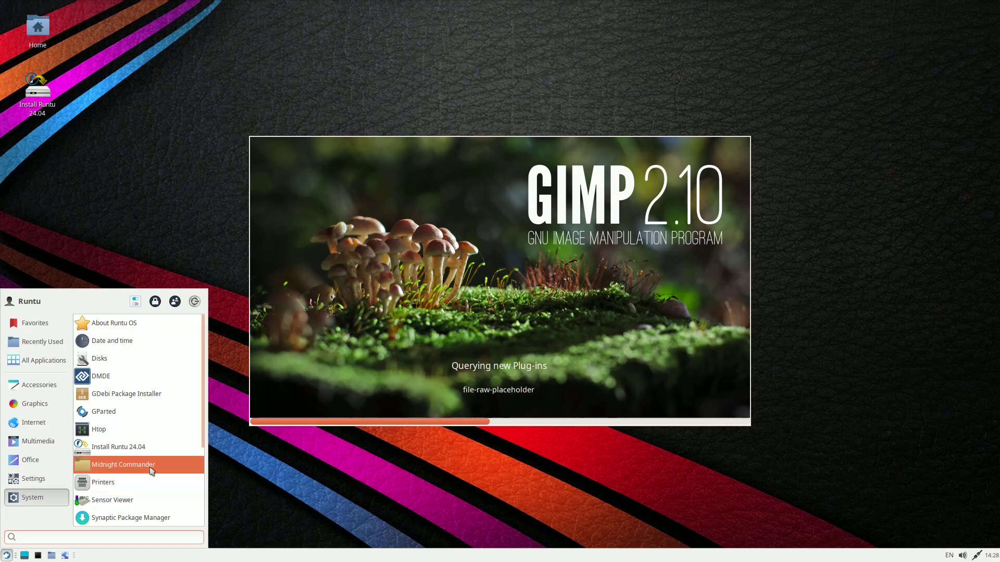
scroll(150, 468, "down", 3)
scroll(149, 468, "down", 1)
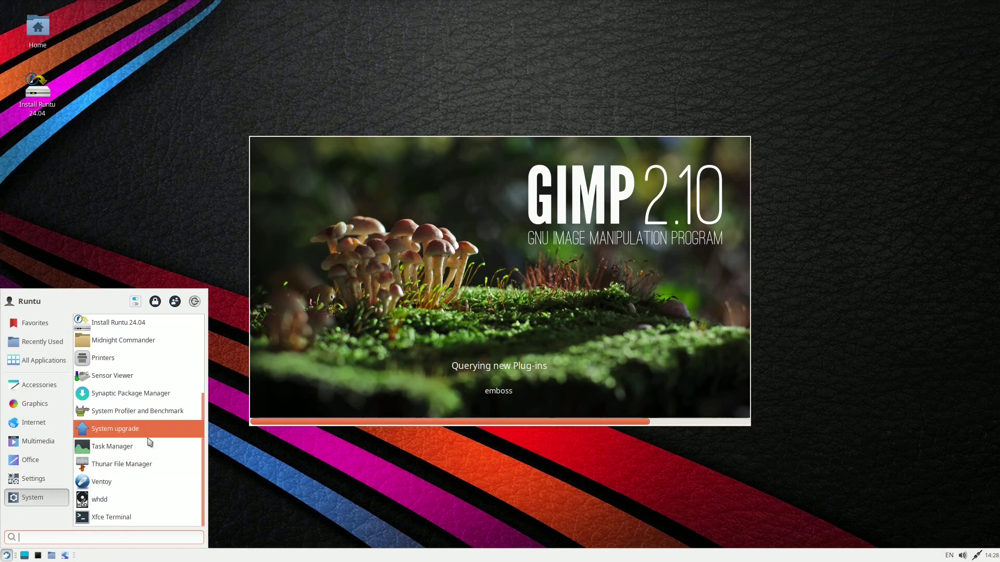
left_click(147, 465)
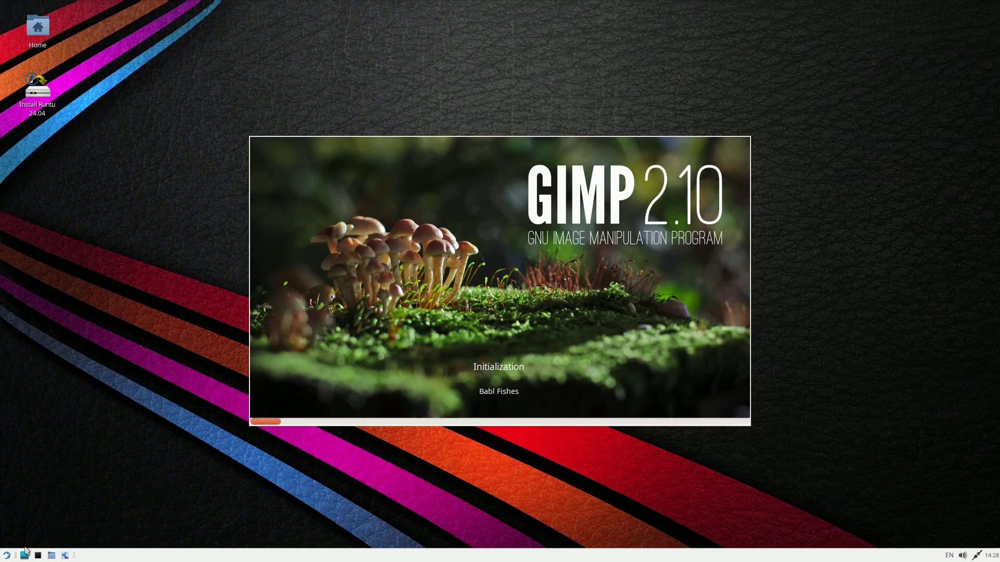
Step: Look through the list of installed Accessories applications
left_click(7, 556)
left_click(39, 385)
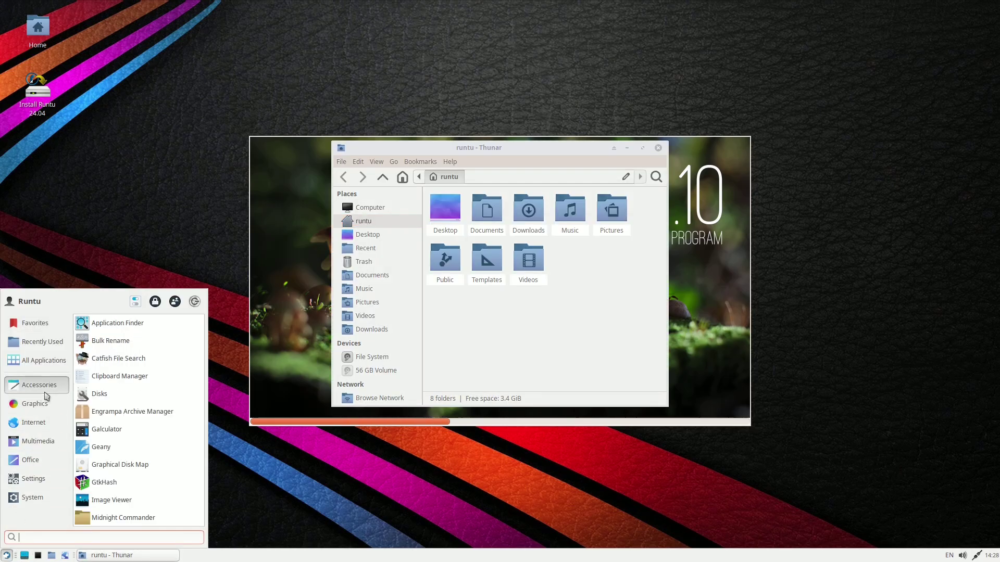
scroll(132, 394, "down", 1)
scroll(132, 394, "down", 2)
left_click(35, 403)
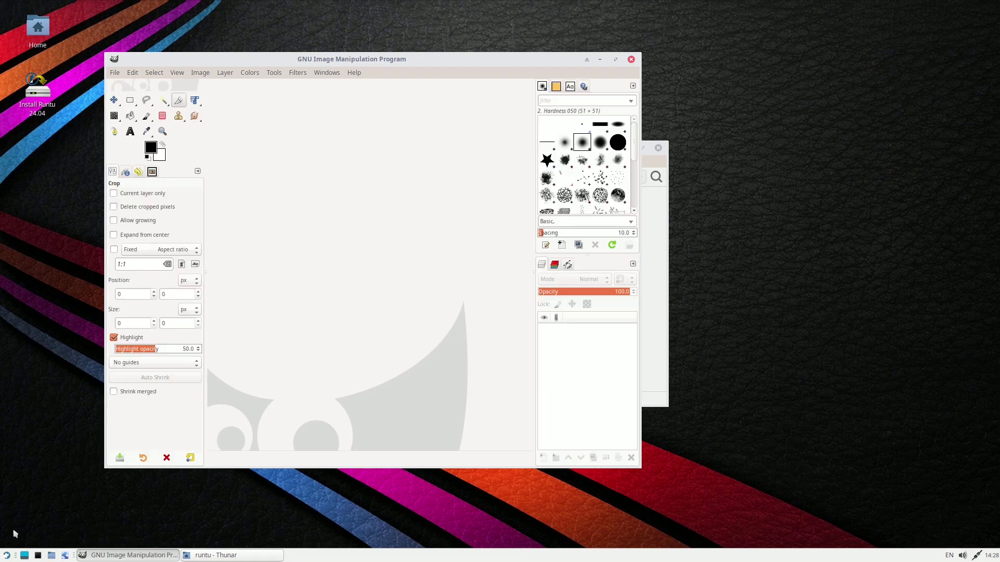
Step: Launch Thunderbird Mail from the Internet applications and dismiss the applications menu
left_click(7, 555)
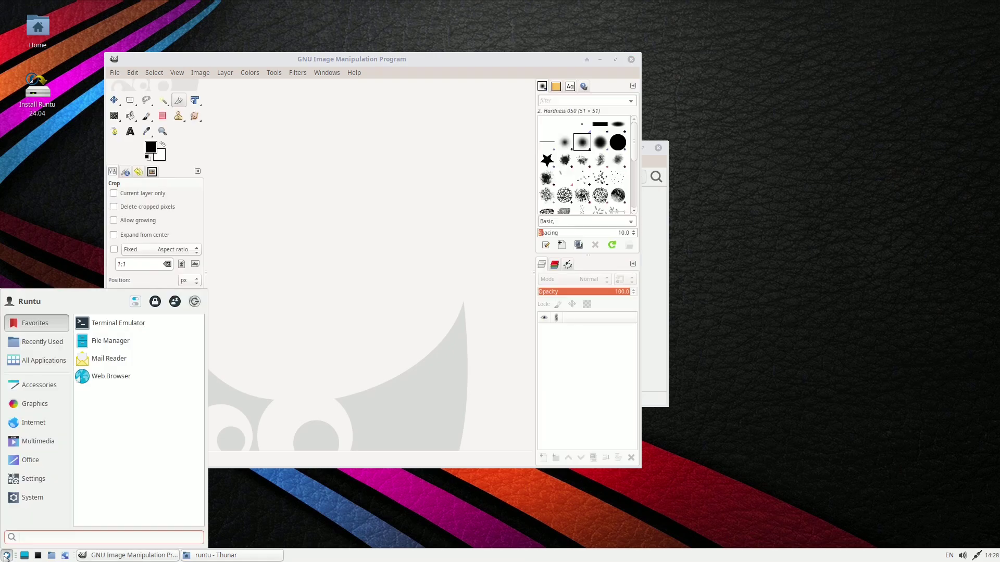
left_click(31, 423)
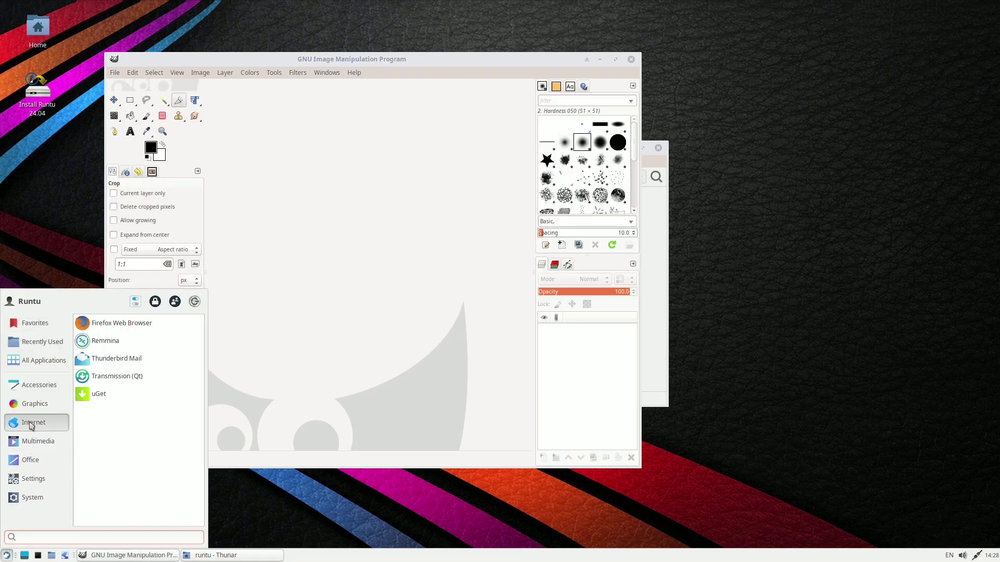
left_click(116, 359)
left_click(7, 555)
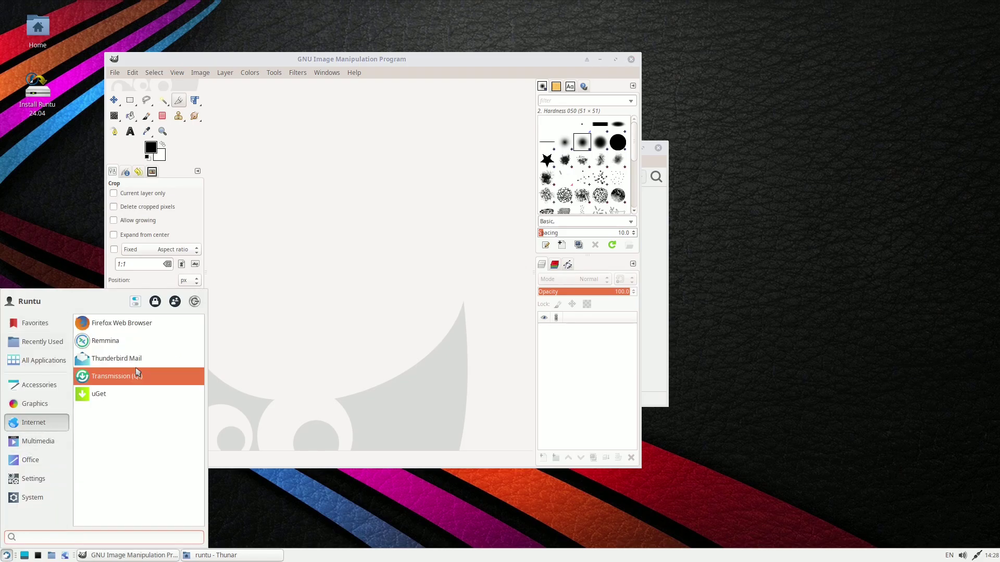
key("Escape")
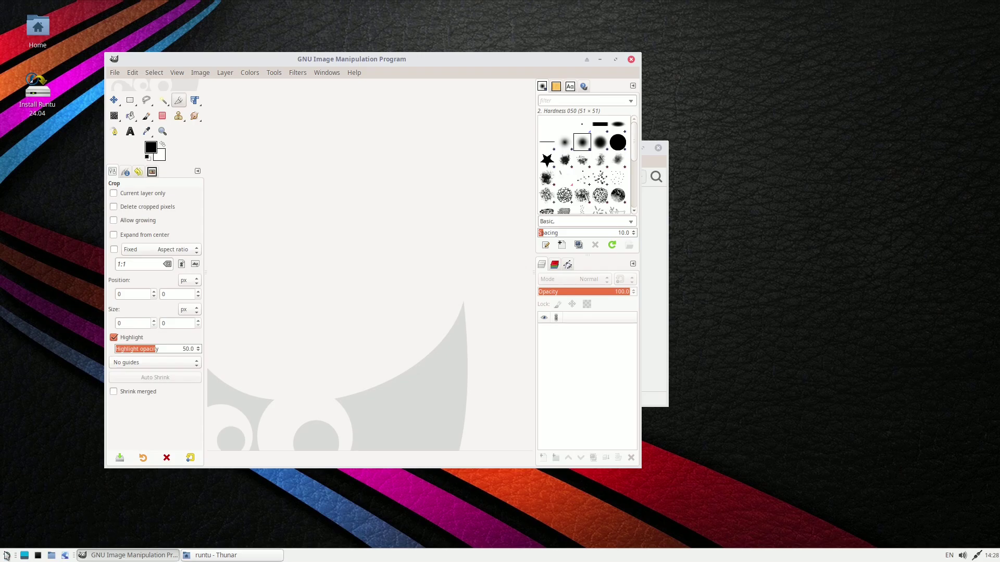
Step: Review the Whisker Menu properties, covering appearance, behavior, commands and search actions, and close the dialog
right_click(6, 555)
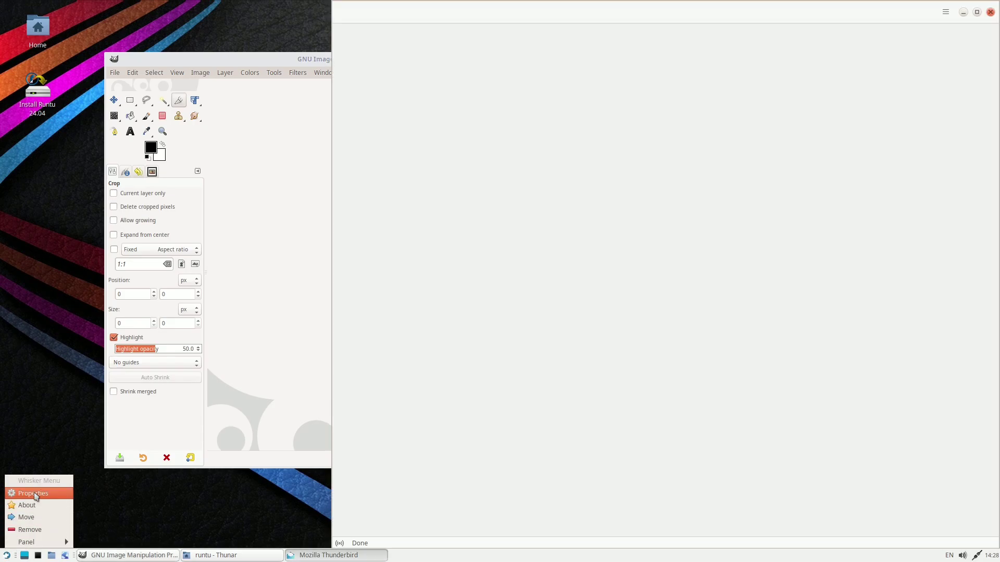
left_click(33, 493)
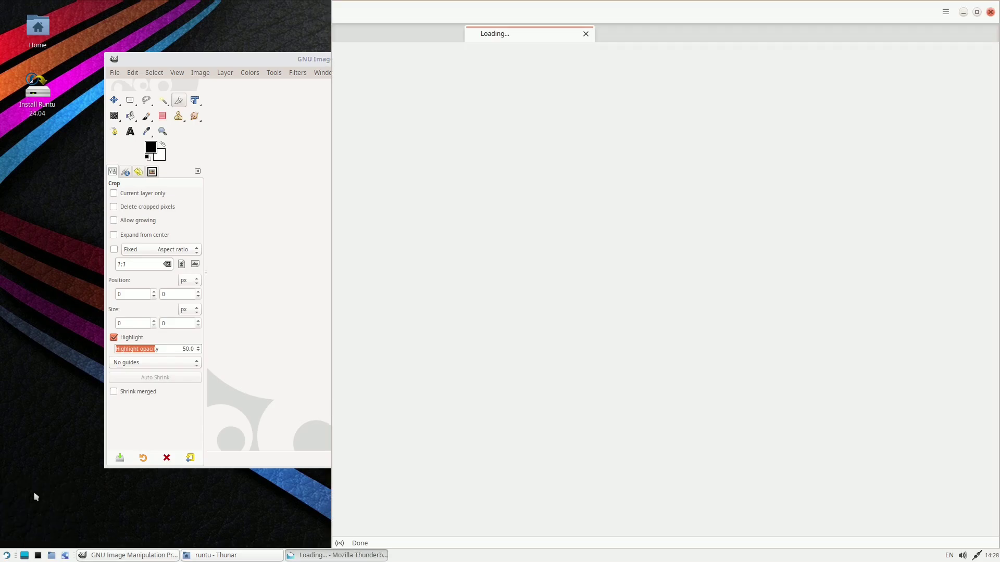
left_click(449, 173)
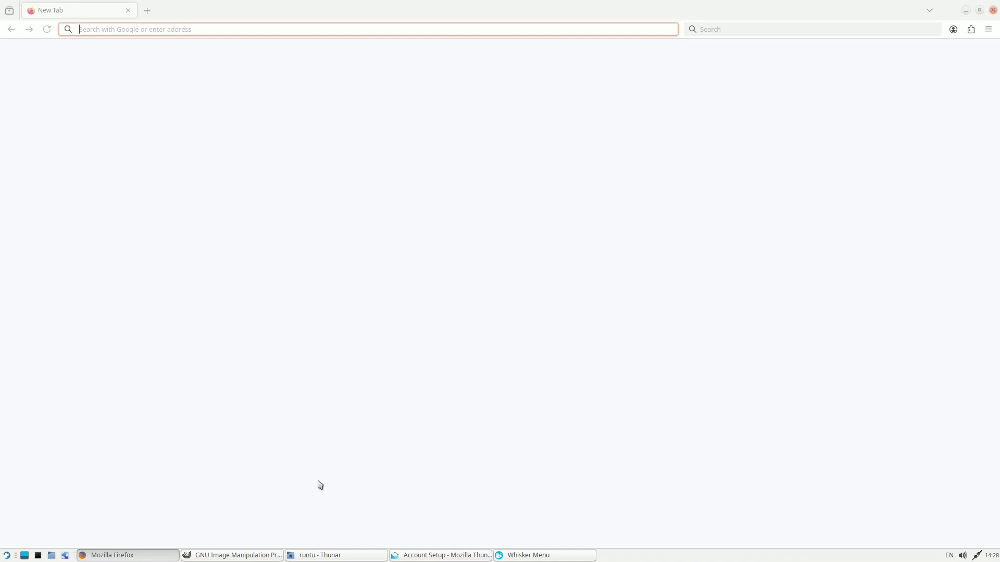
left_click(531, 555)
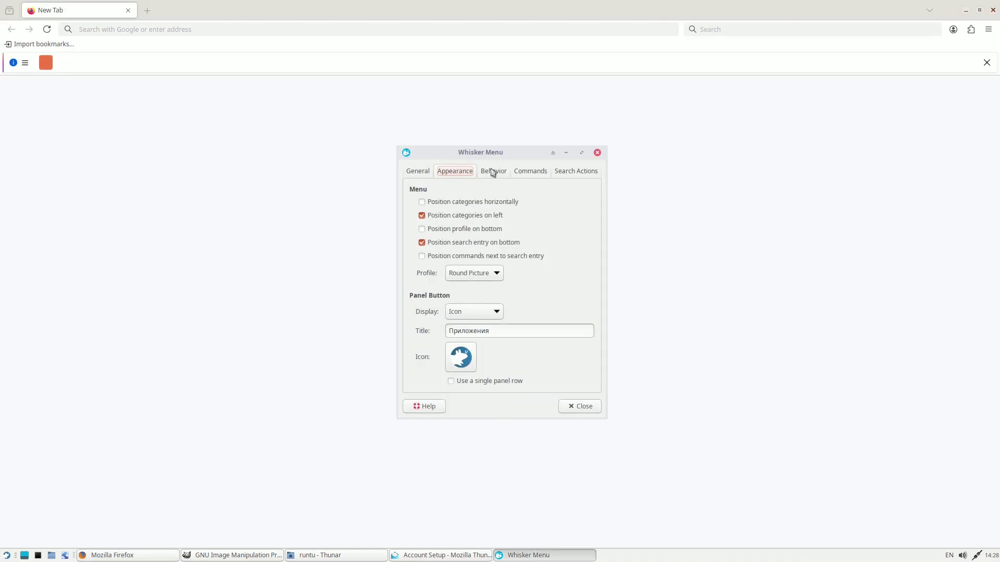
left_click(492, 170)
left_click(531, 172)
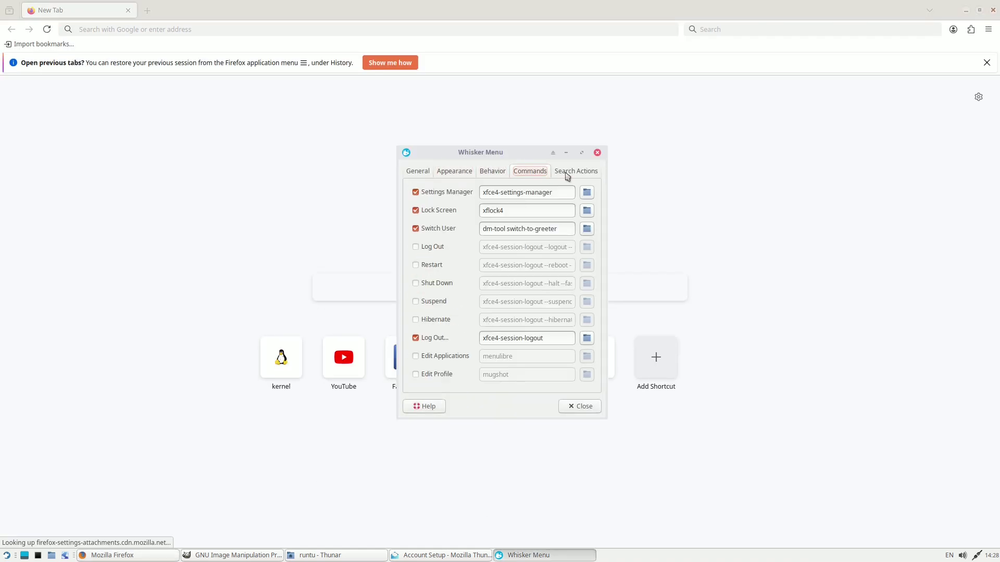
left_click(567, 175)
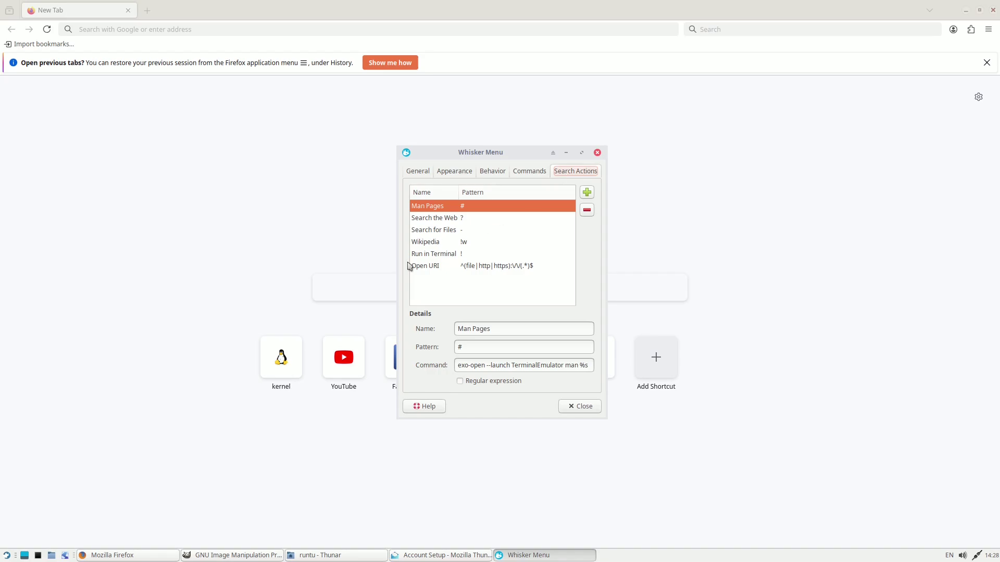
left_click(578, 407)
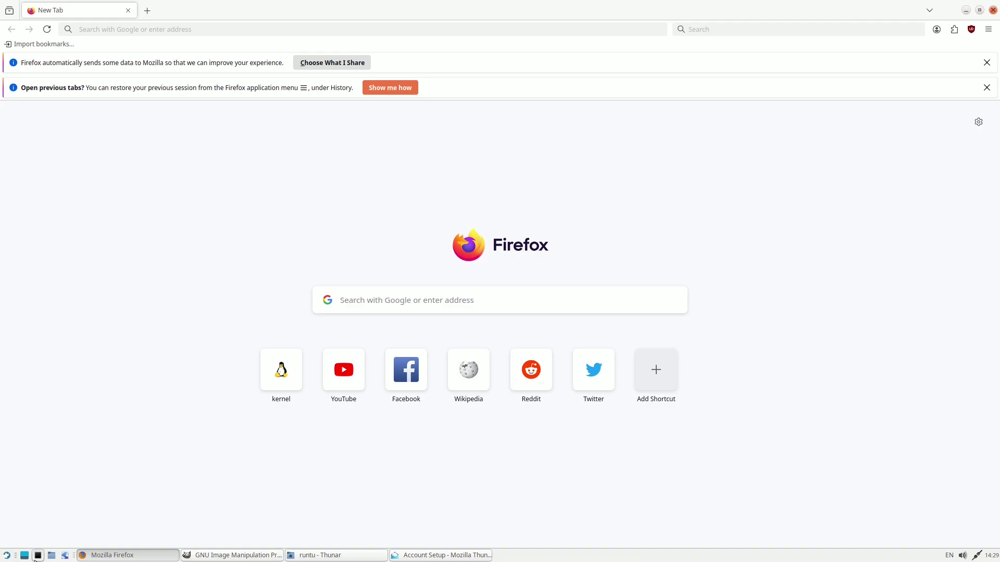
Step: Run neofetch in a new terminal to display the system information
left_click(36, 557)
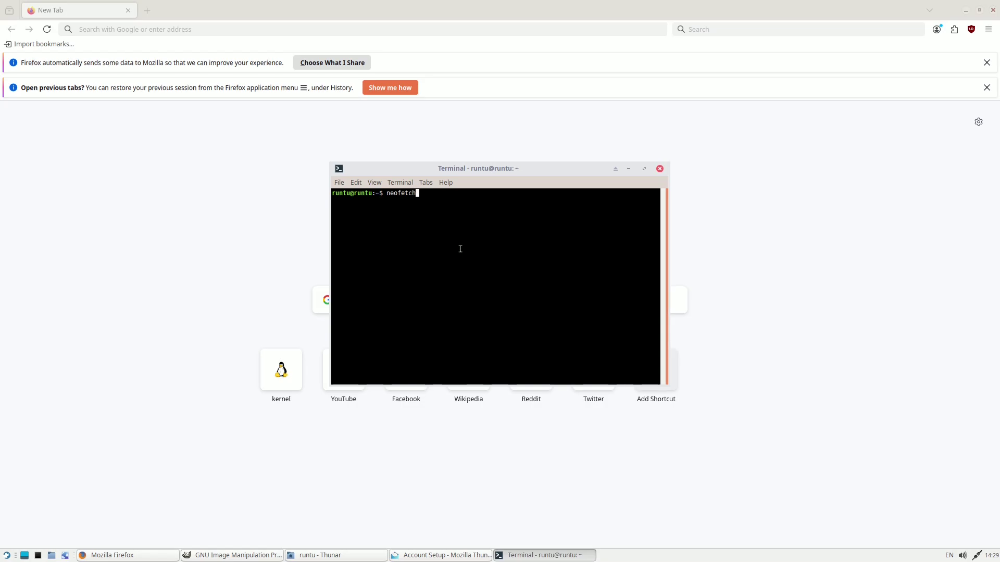
type("neofetch")
key("Return")
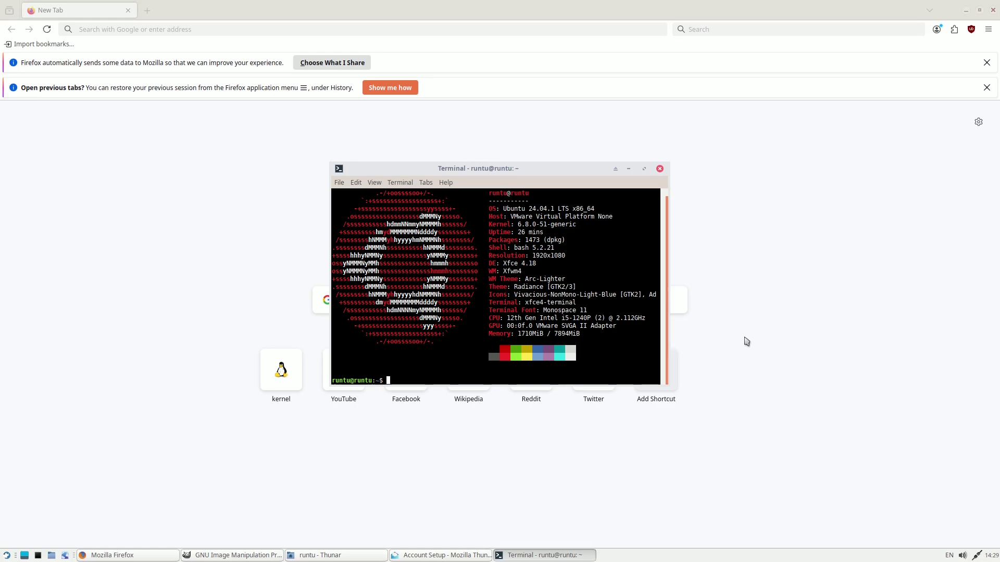
Step: Close the terminal, Firefox and Thunderbird windows
left_click(660, 169)
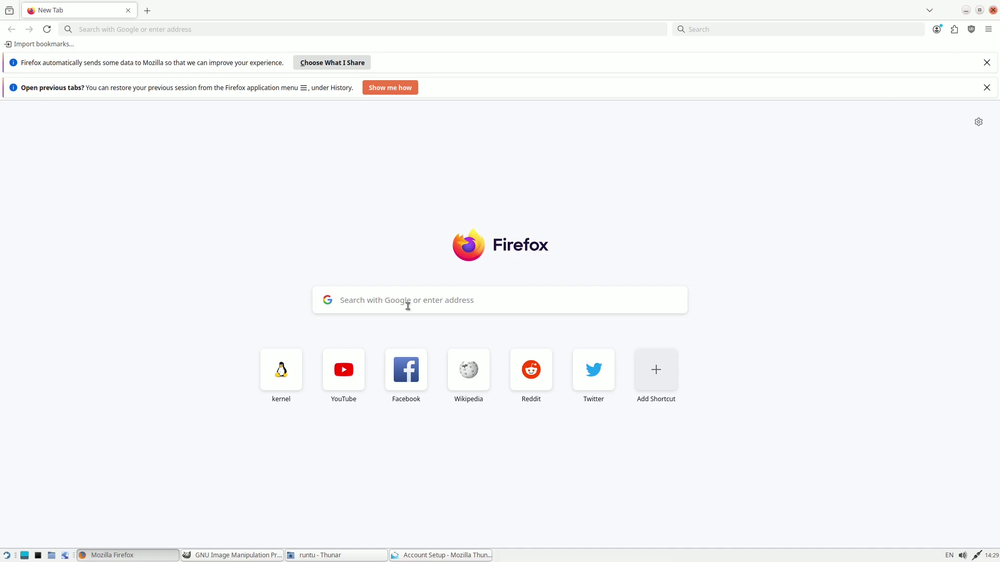
left_click(993, 10)
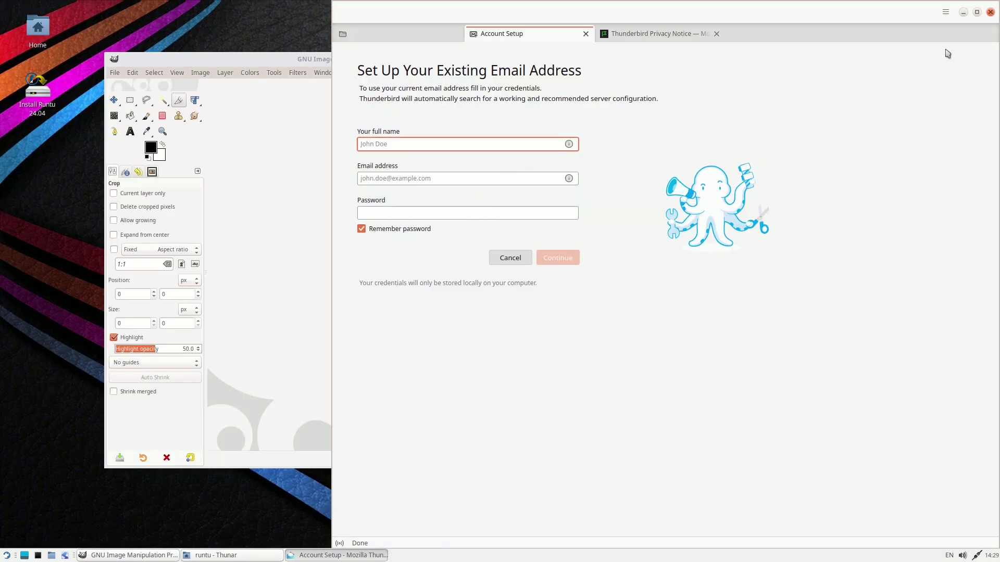
left_click(990, 12)
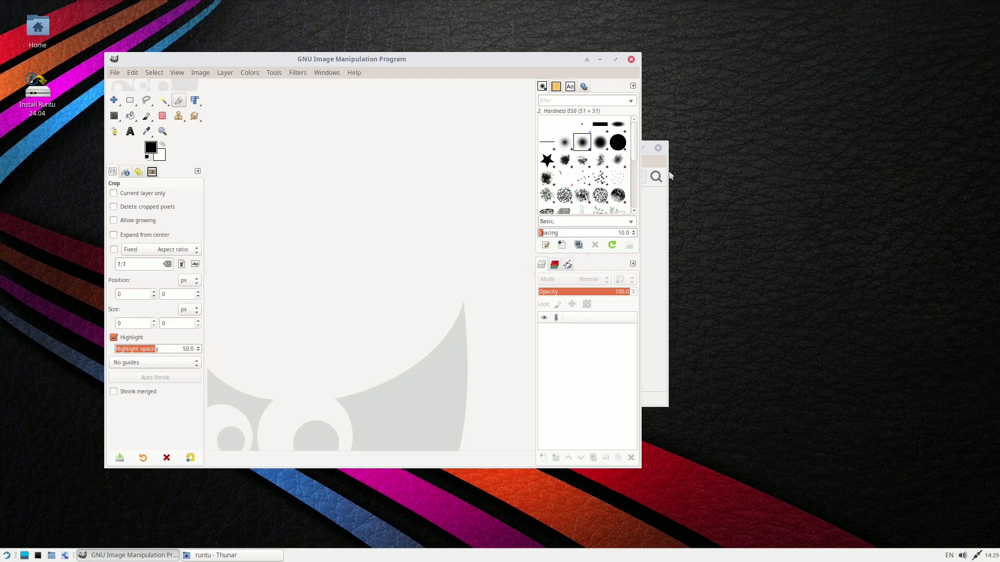
Step: Check the GIMP version information and close GIMP
left_click(360, 73)
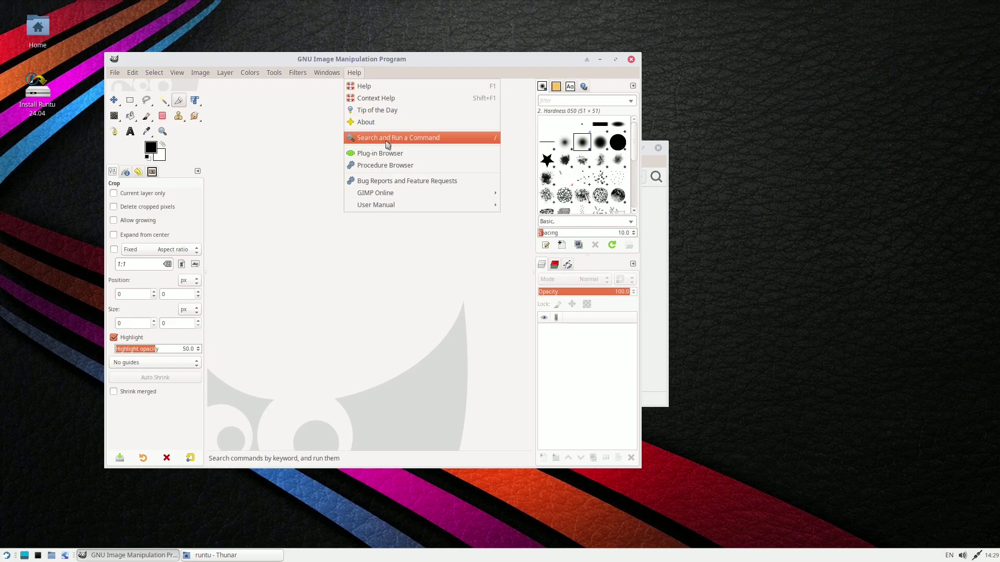
left_click(385, 123)
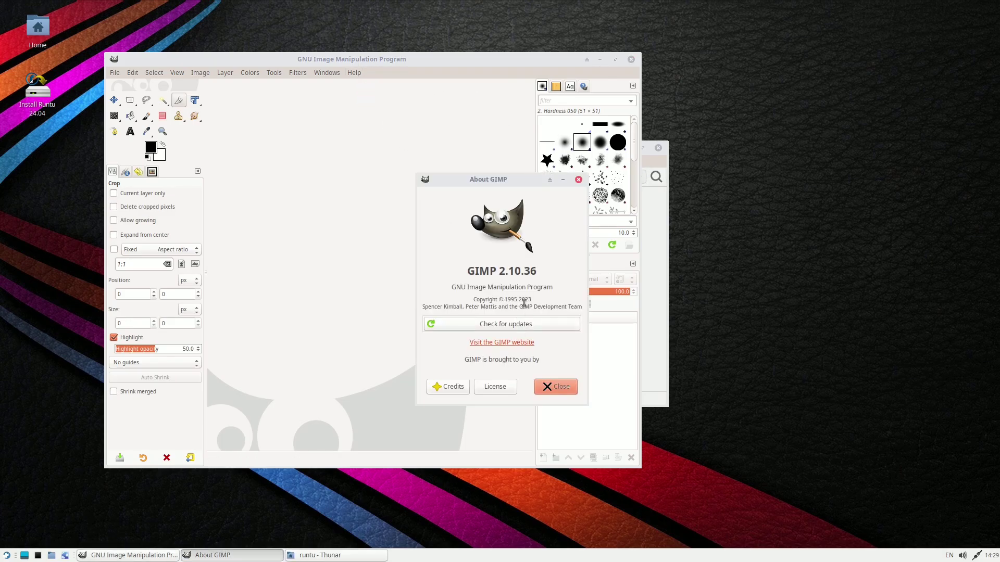
left_click(565, 388)
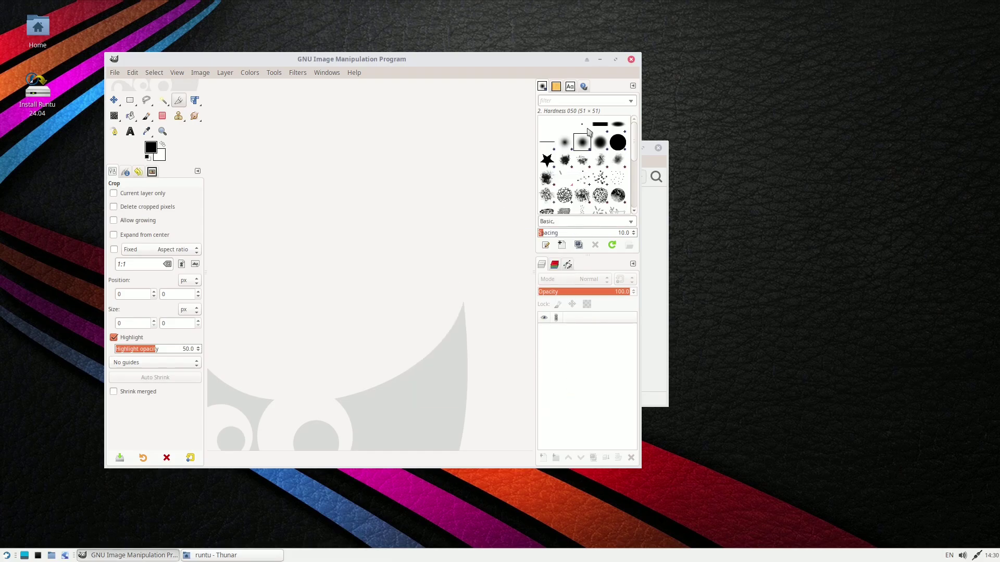
left_click(631, 59)
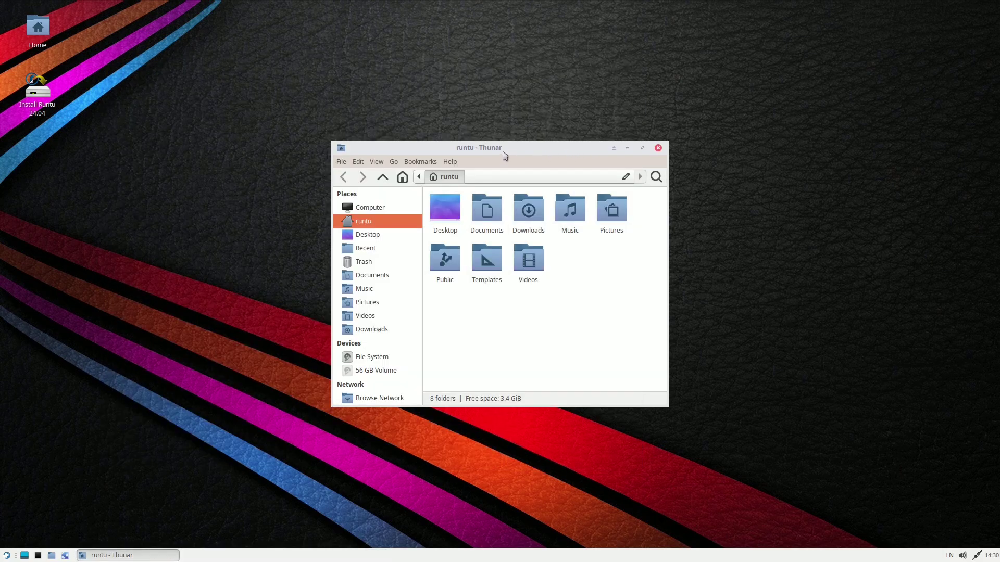
Step: Check the Thunar version information and close the file manager
left_click_drag(502, 154, 507, 112)
left_click(454, 120)
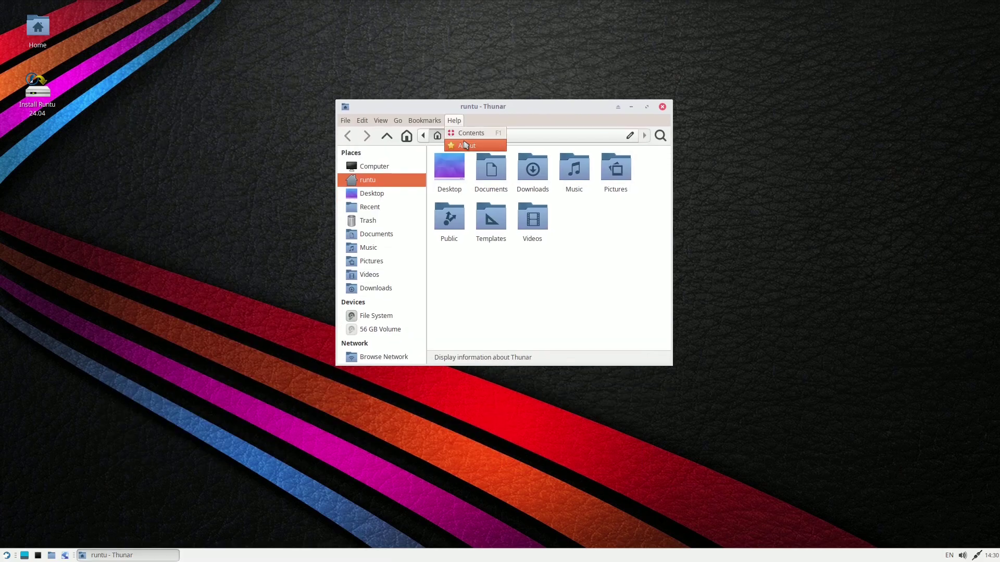
left_click(467, 146)
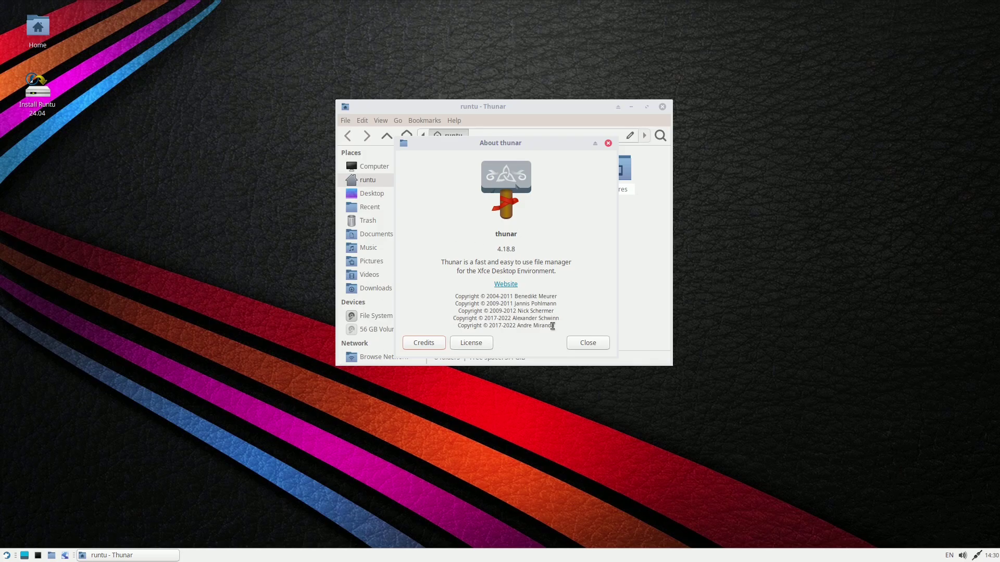
left_click(603, 347)
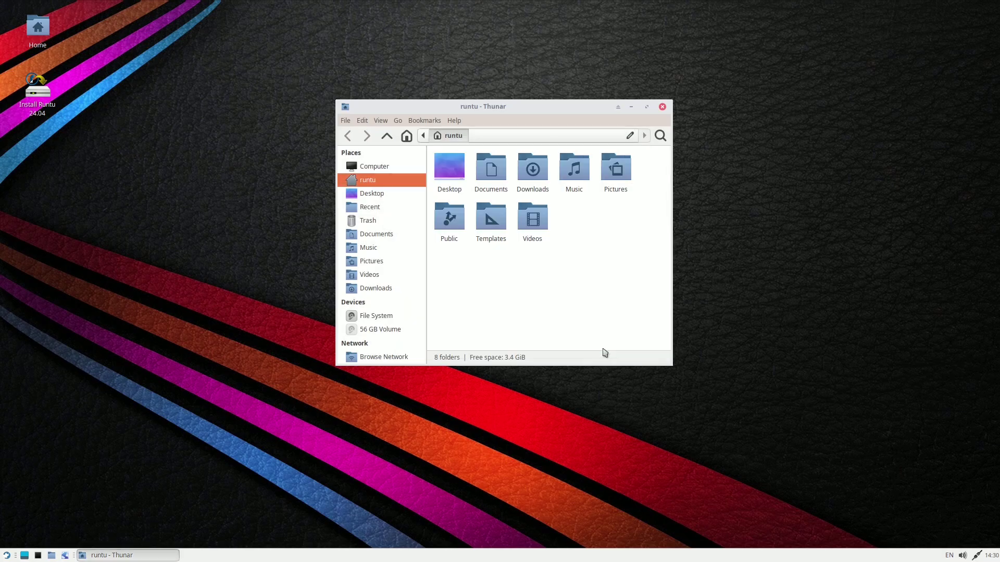
left_click(663, 108)
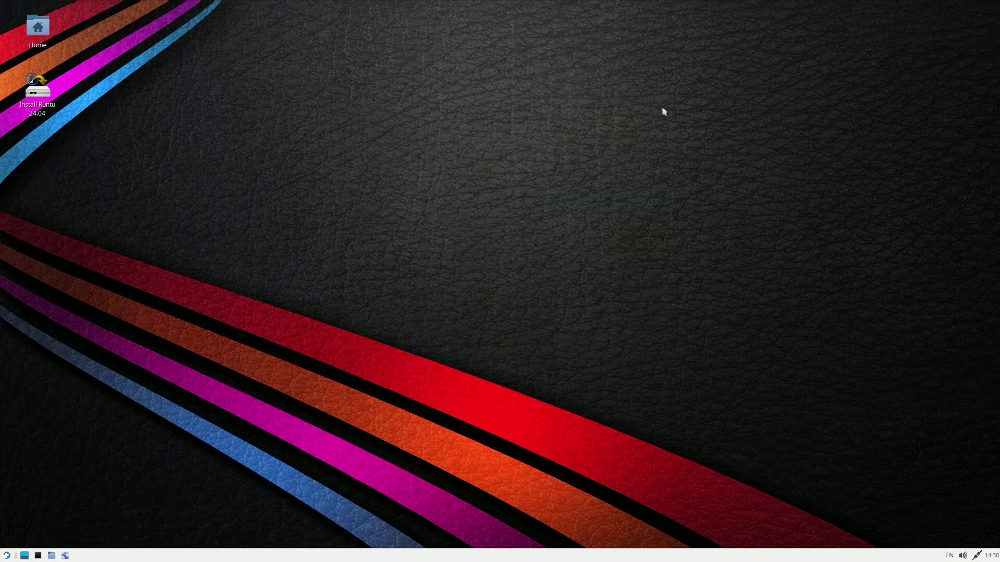
Step: Log out of the current Runtu session
left_click(6, 555)
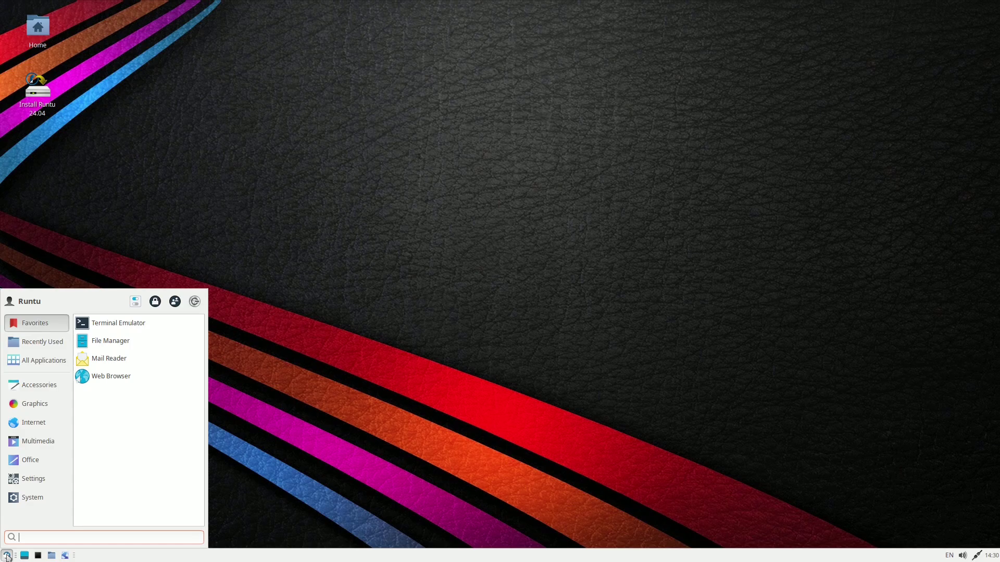
left_click(194, 301)
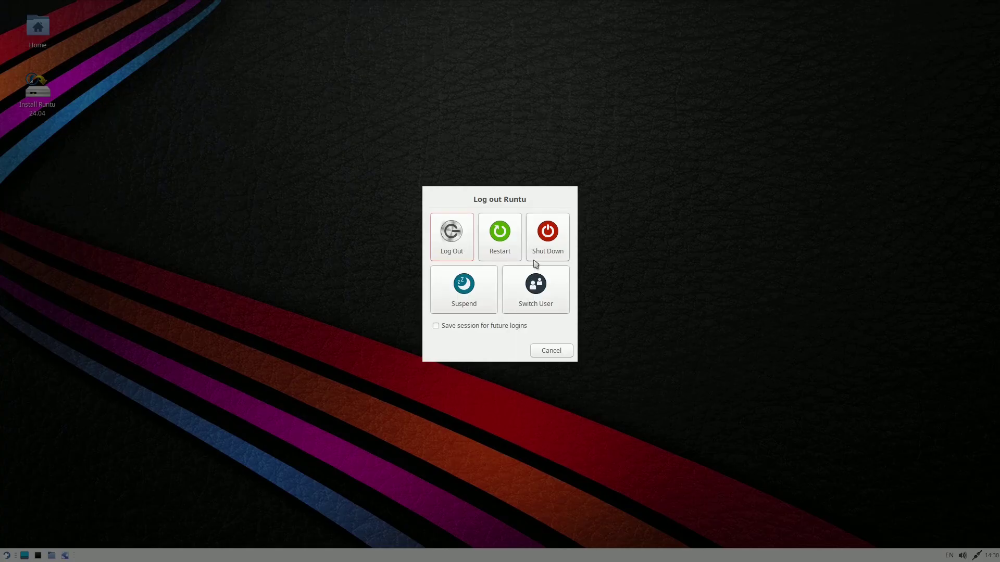
left_click(446, 253)
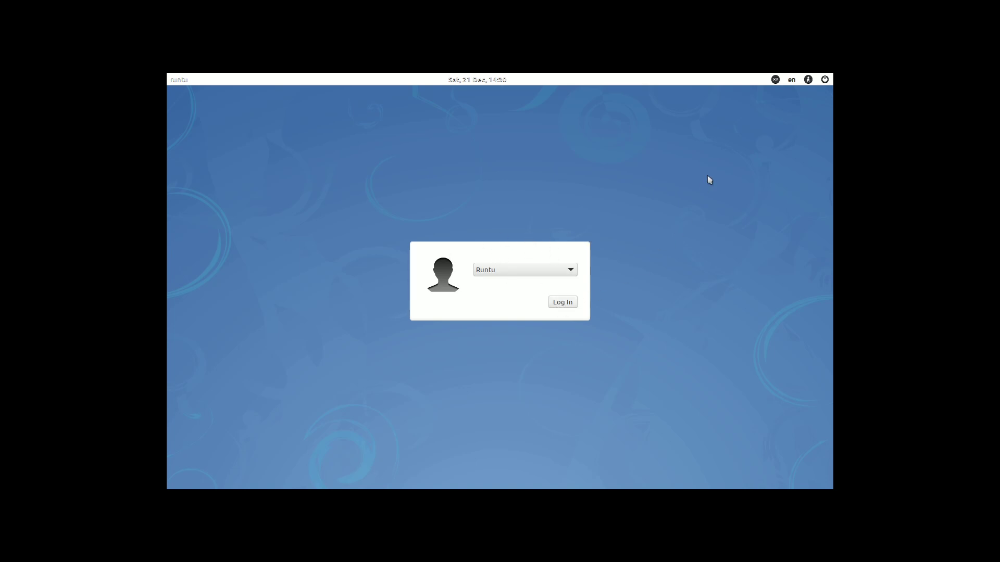
Step: Look at the available desktop sessions and the accessibility options on the login screen
left_click(775, 80)
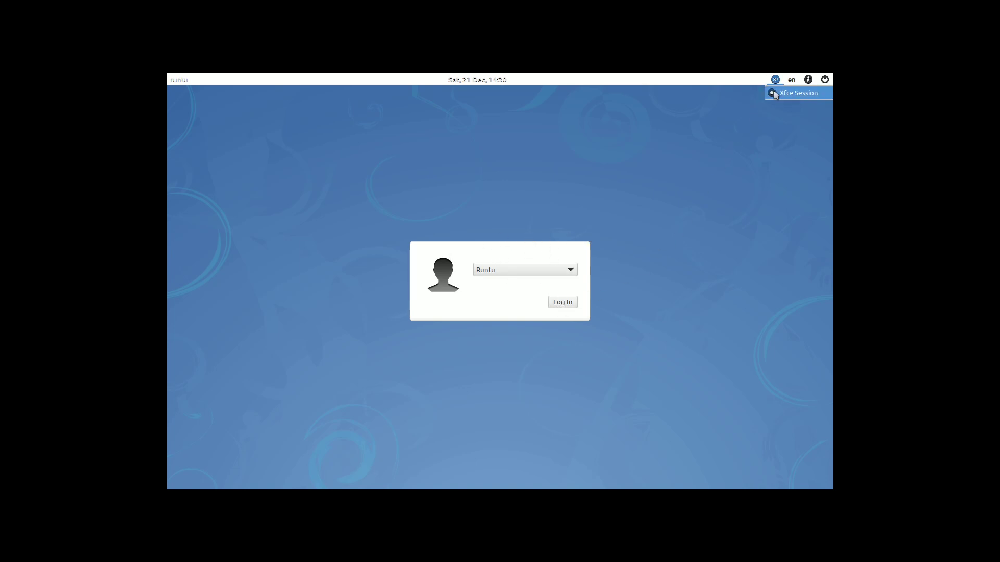
left_click(753, 240)
left_click(808, 80)
left_click(786, 193)
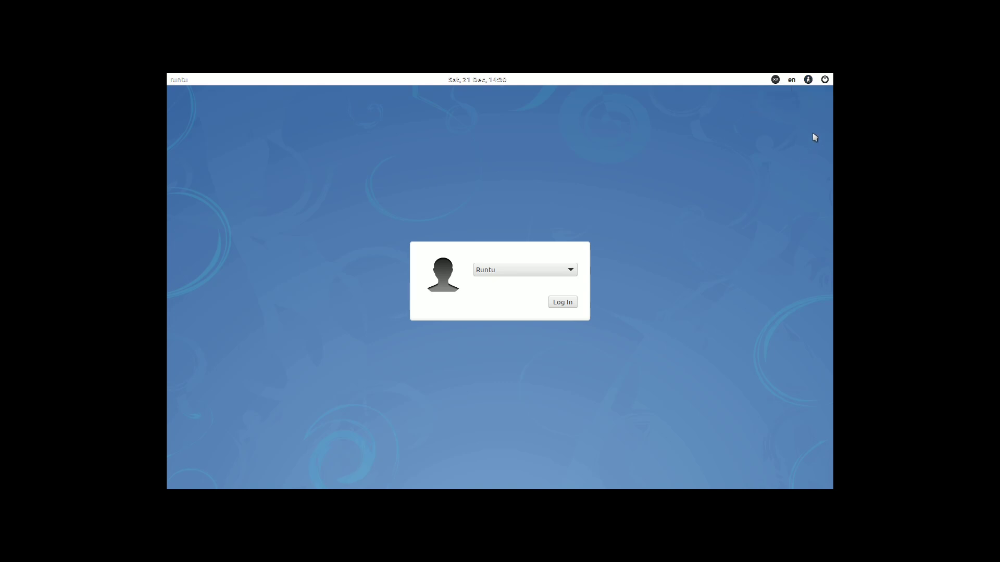
Step: Shut down the computer from the login screen and confirm the shutdown
left_click(824, 80)
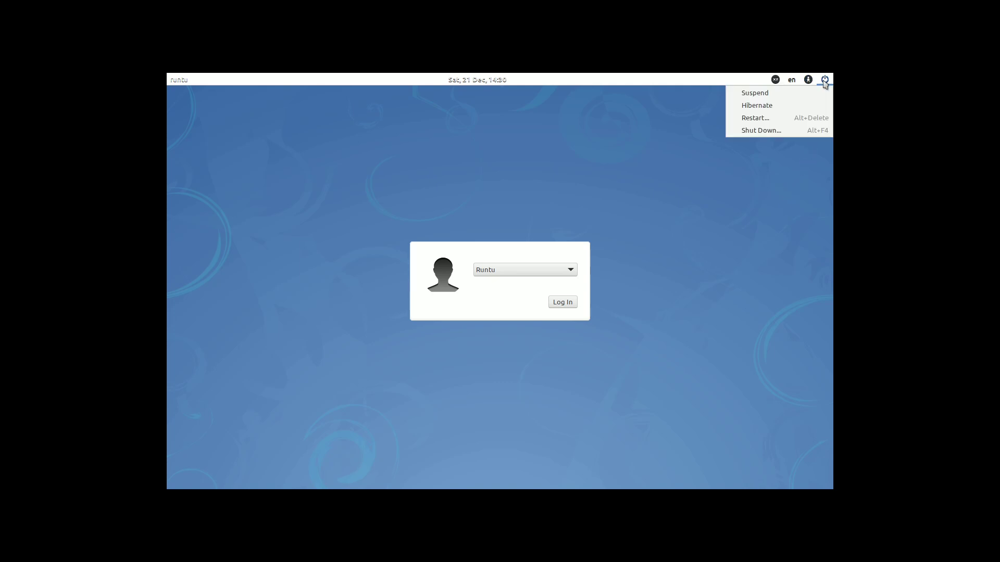
left_click(784, 134)
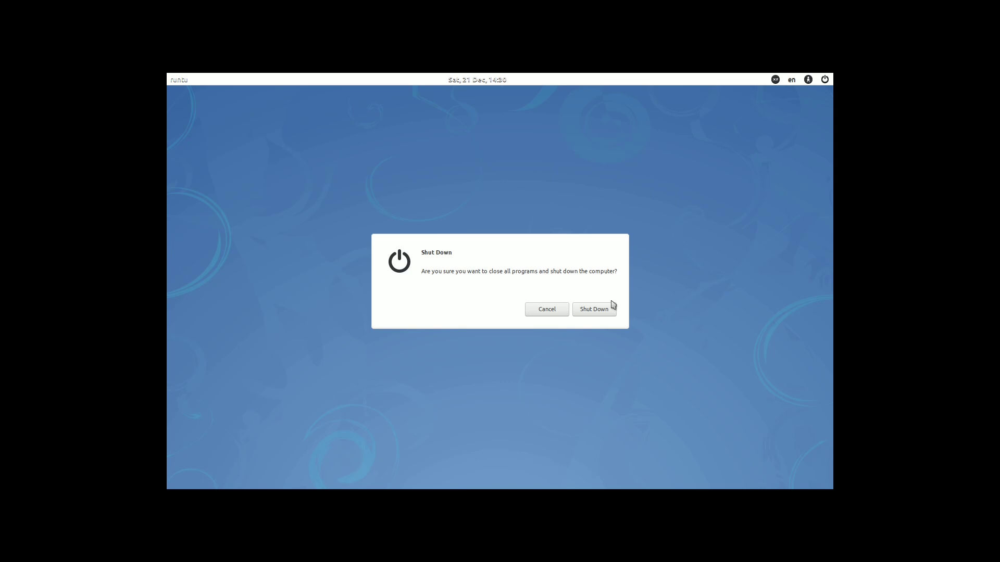
left_click(593, 312)
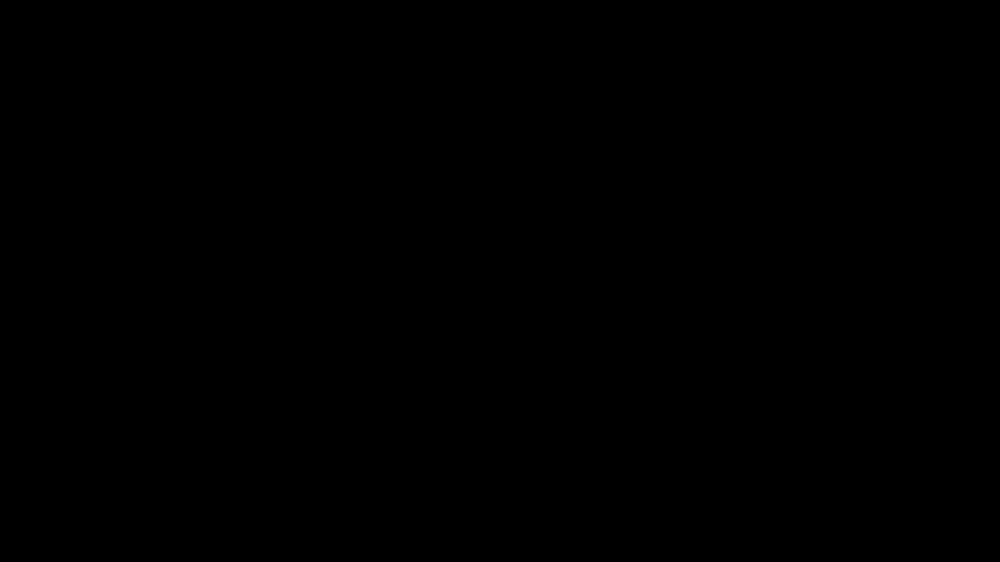